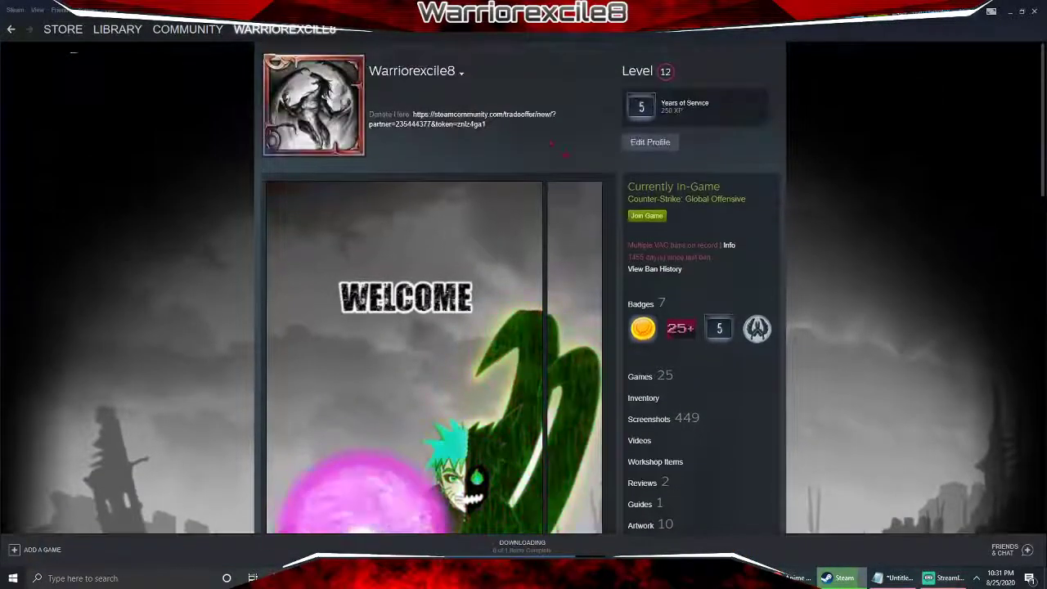
# - Open Edit Profile's Profile Background section and browse the available backgrounds
pyautogui.scroll(-5, 523, 328)
pyautogui.scroll(3, 523, 327)
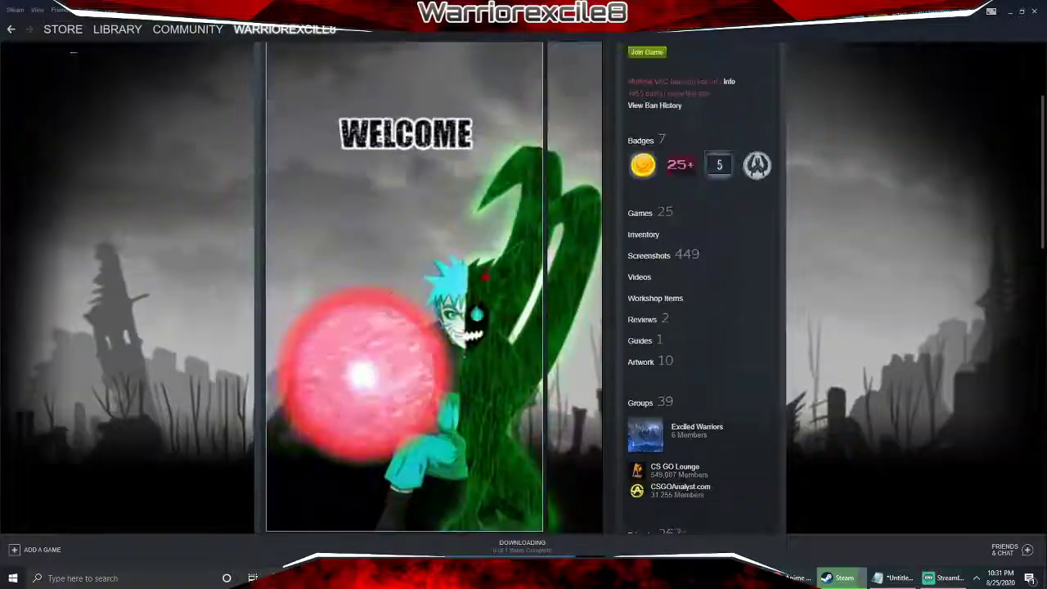
pyautogui.scroll(1, 524, 287)
pyautogui.scroll(1, 524, 327)
pyautogui.scroll(-5, 557, 311)
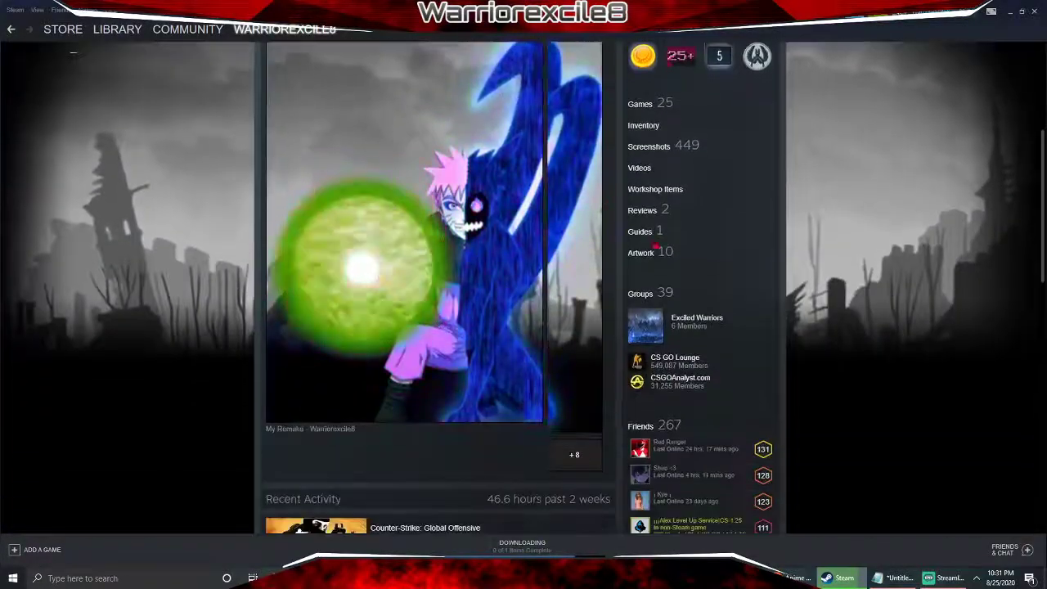
pyautogui.scroll(5, 524, 287)
pyautogui.scroll(-3, 523, 286)
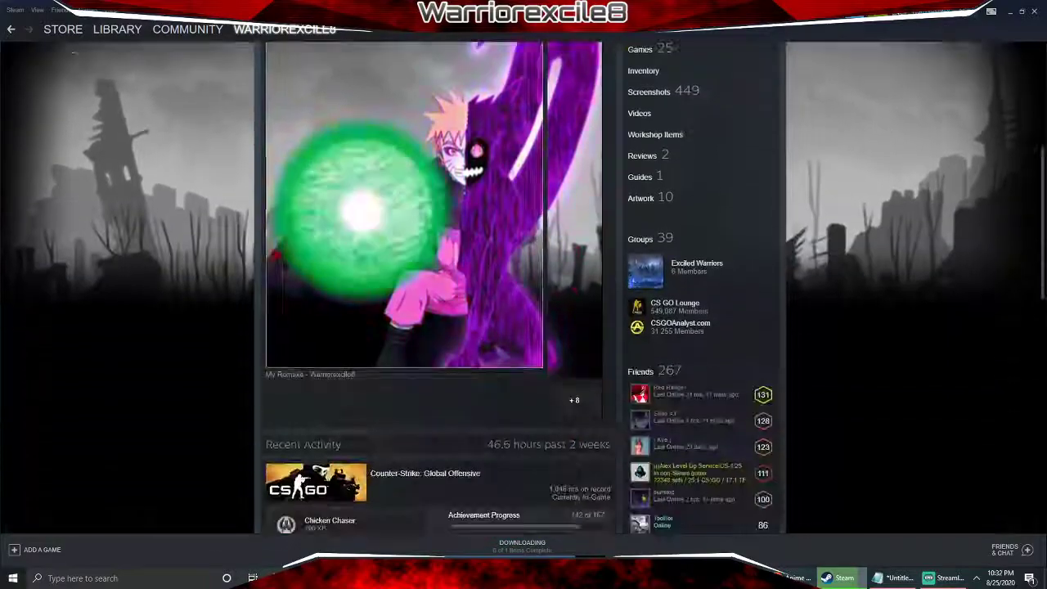
pyautogui.scroll(3, 524, 286)
pyautogui.scroll(-3, 172, 241)
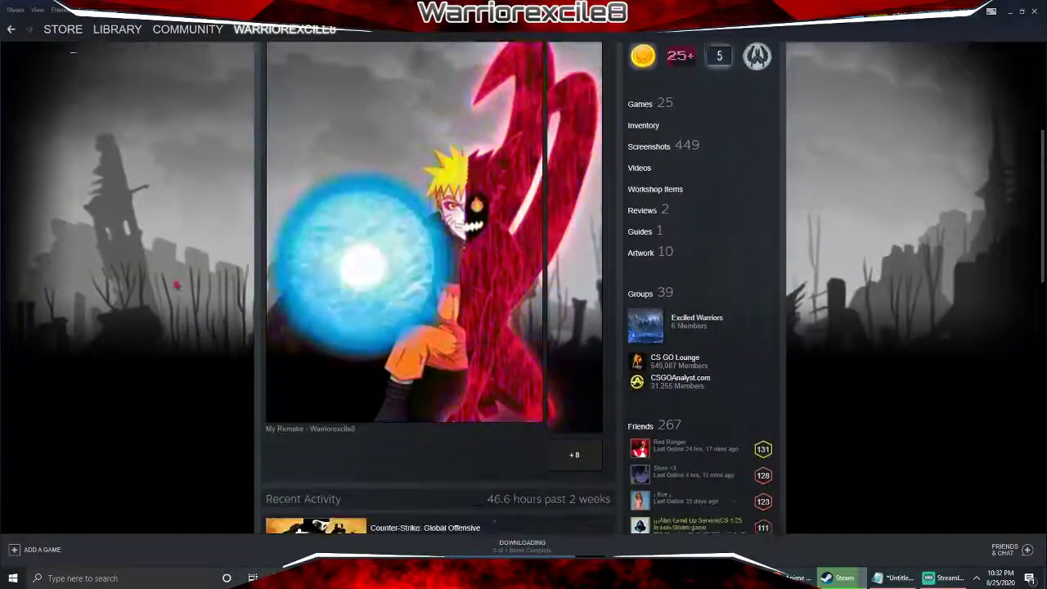
pyautogui.scroll(3, 572, 271)
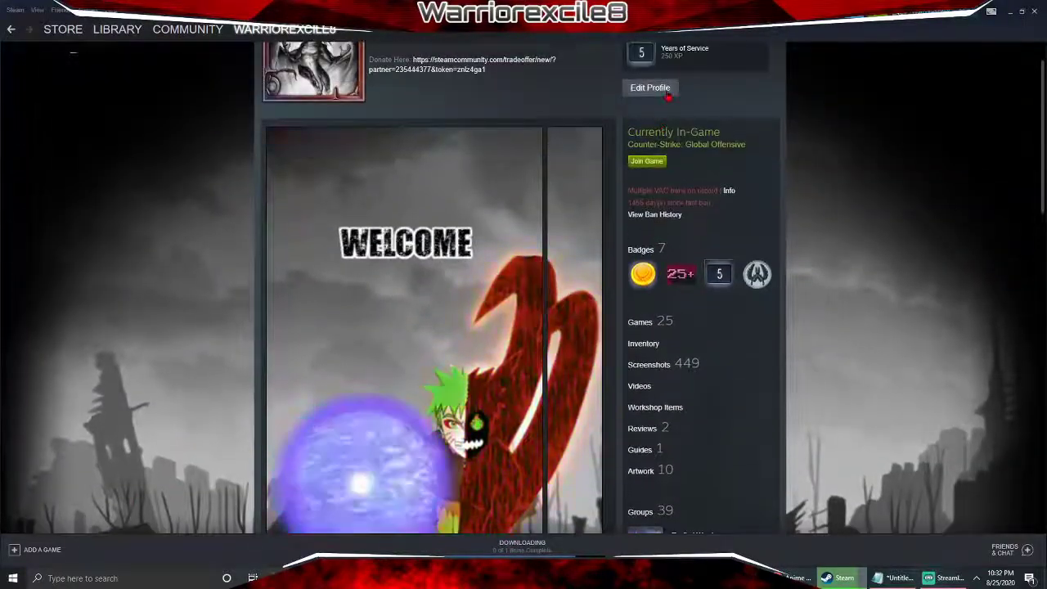
pyautogui.click(668, 92)
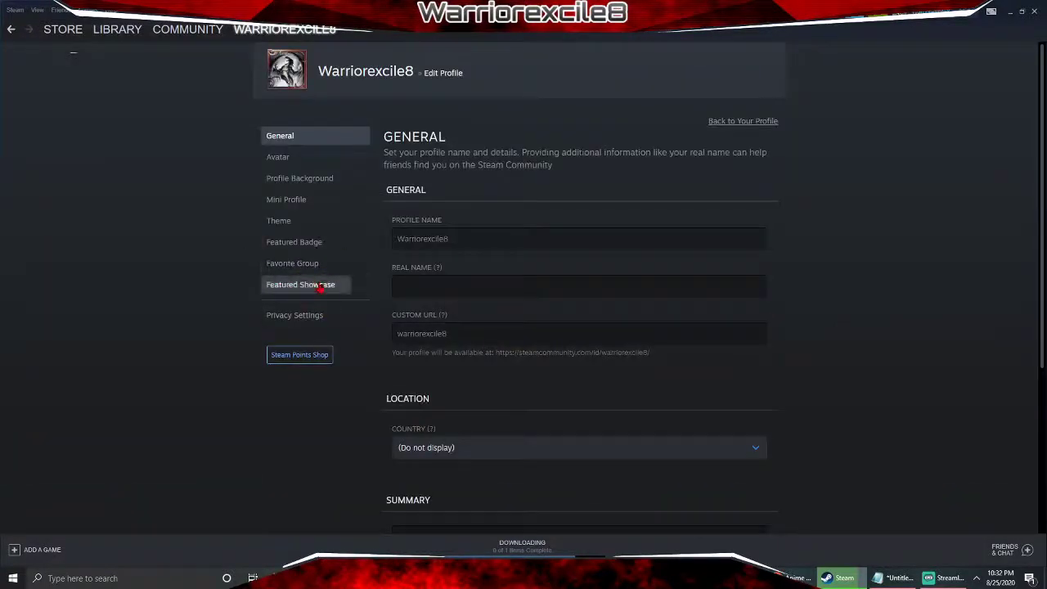
pyautogui.click(318, 183)
pyautogui.scroll(-2, 629, 273)
pyautogui.scroll(-1, 588, 327)
pyautogui.scroll(1, 589, 327)
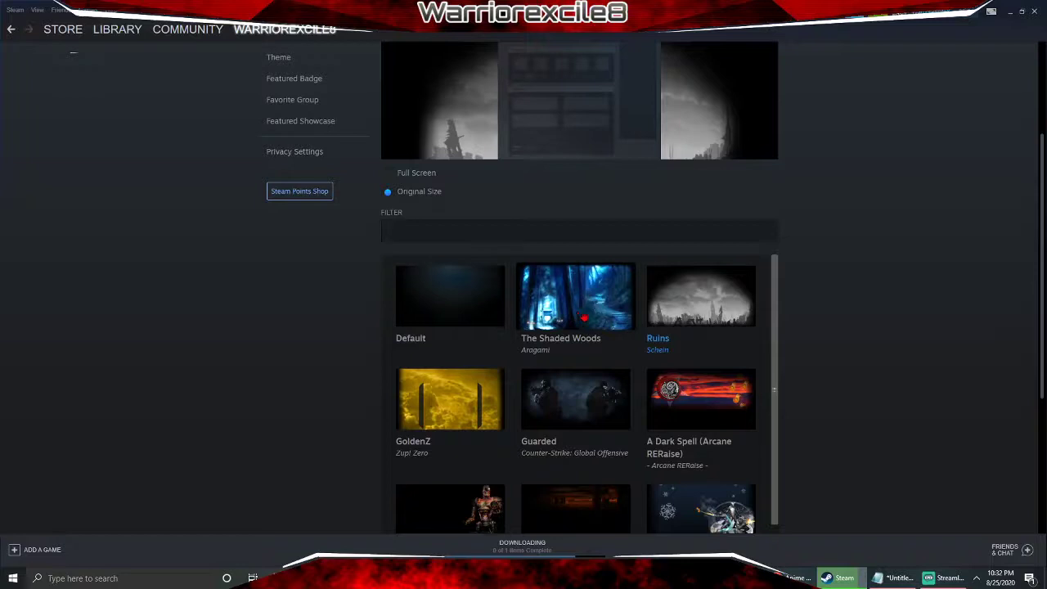
pyautogui.scroll(-1, 584, 316)
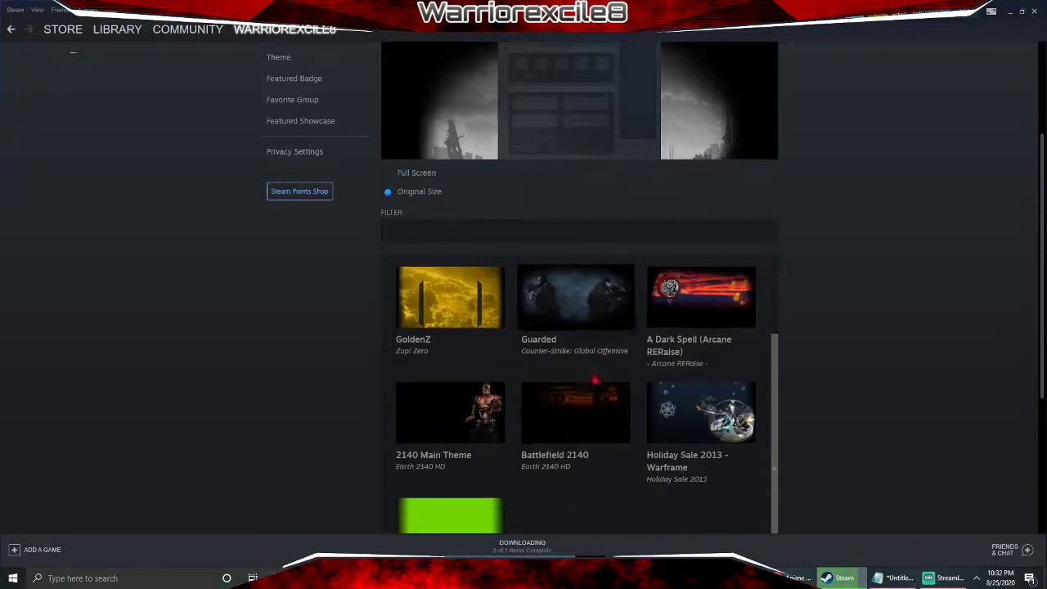
pyautogui.scroll(1, 591, 367)
pyautogui.scroll(-1, 490, 385)
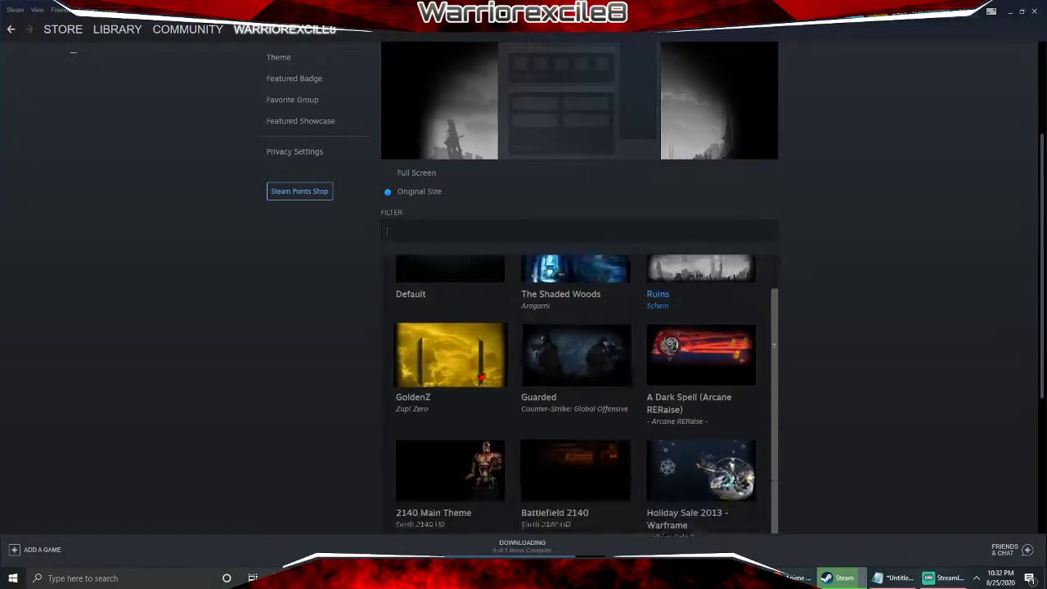
pyautogui.scroll(1, 431, 369)
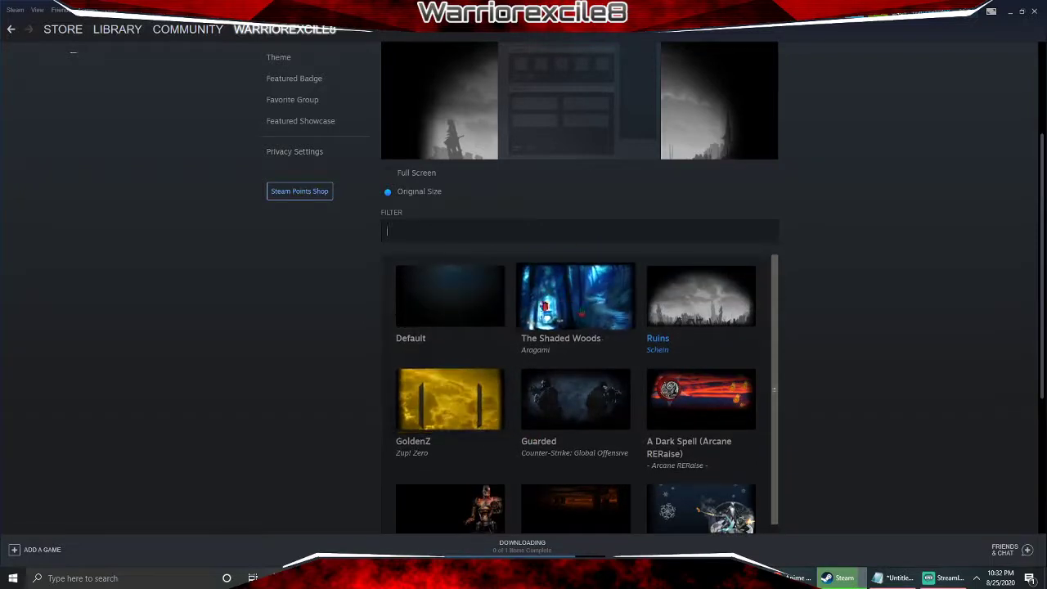
pyautogui.scroll(-1, 587, 308)
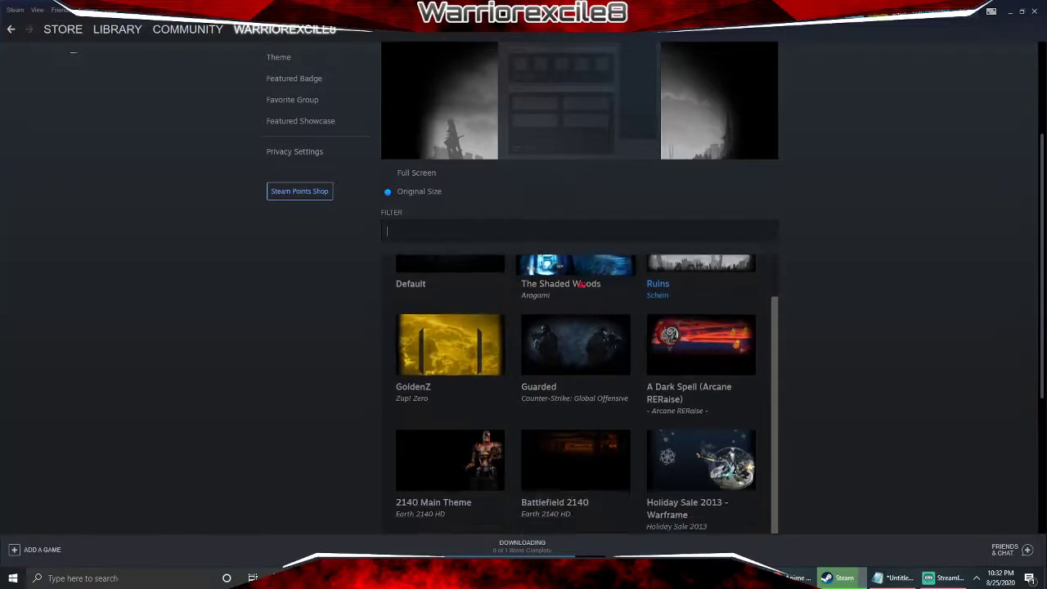
pyautogui.scroll(1, 654, 308)
pyautogui.scroll(-1, 722, 307)
pyautogui.scroll(-2, 722, 307)
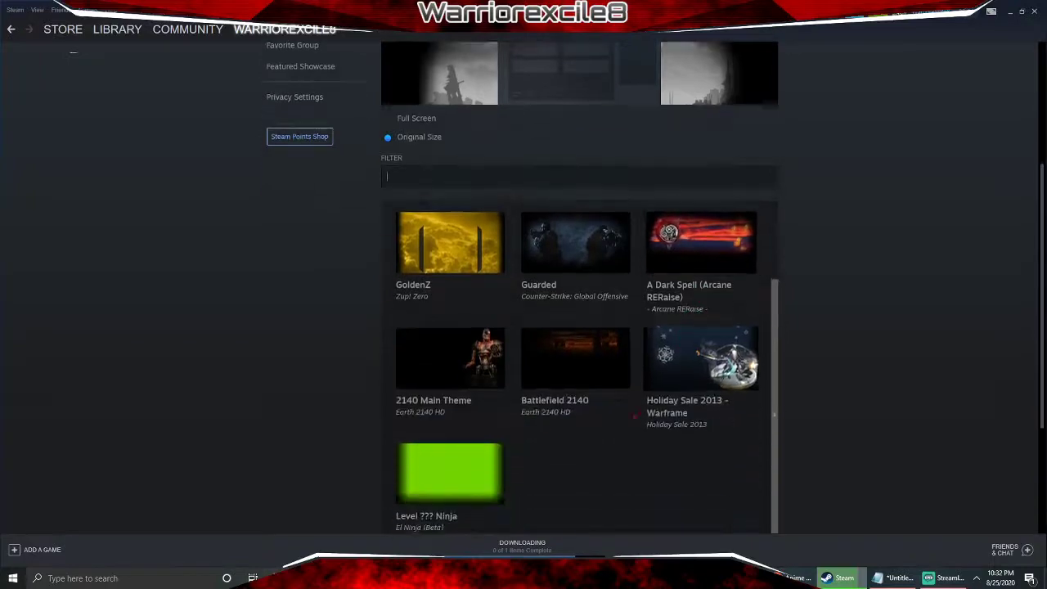
pyautogui.scroll(2, 695, 299)
pyautogui.scroll(5, 514, 274)
# - Return to the public Steam profile page and look it over
pyautogui.moveTo(285, 29)
pyautogui.click(249, 58)
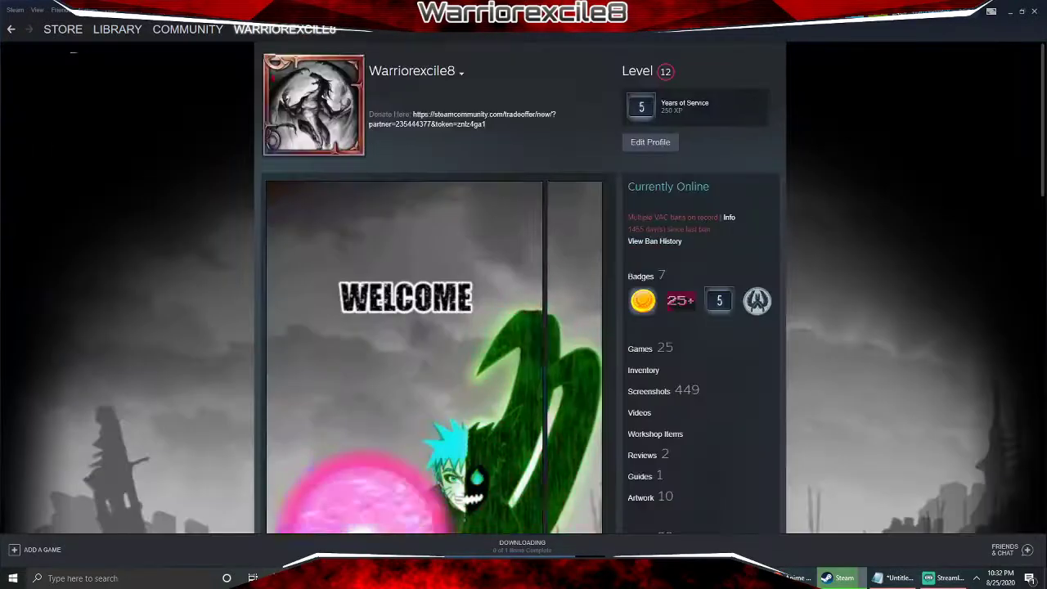
pyautogui.scroll(-5, 623, 227)
pyautogui.scroll(1, 623, 226)
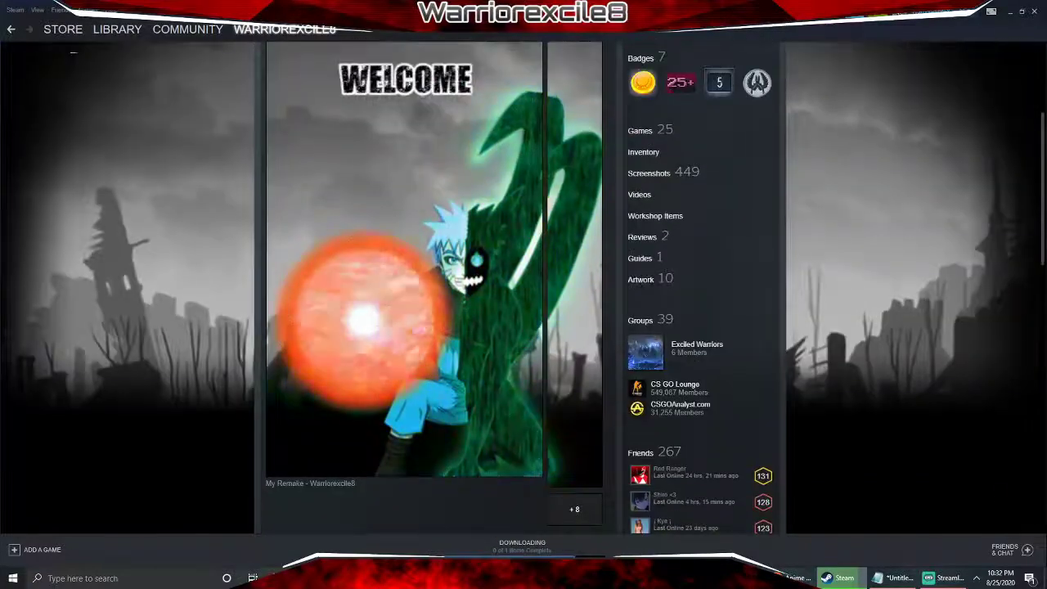
pyautogui.scroll(2, 414, 335)
pyautogui.scroll(-2, 414, 335)
pyautogui.scroll(1, 414, 336)
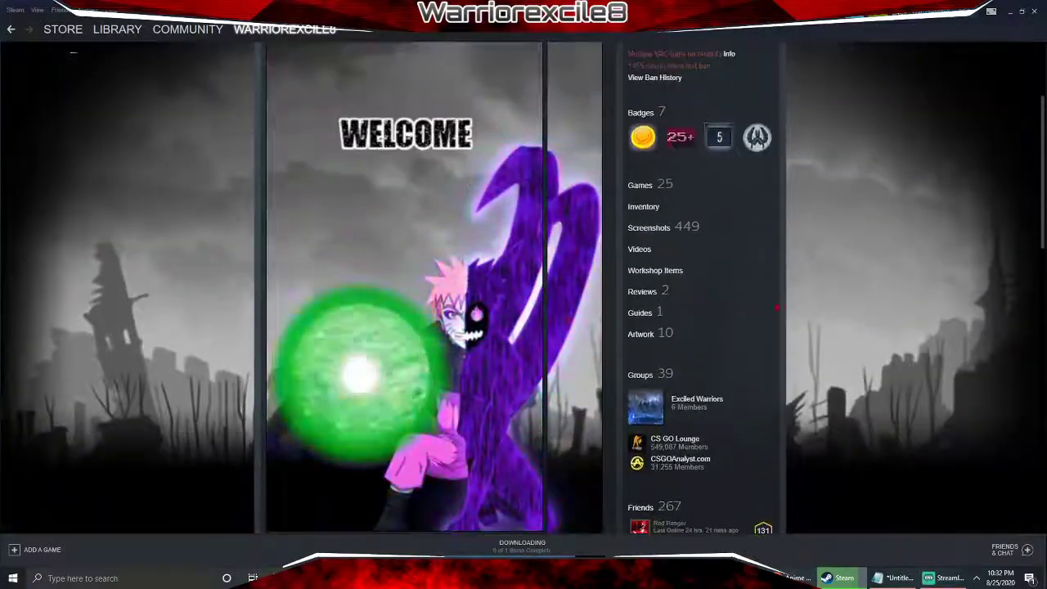
pyautogui.scroll(2, 478, 236)
pyautogui.scroll(-4, 478, 236)
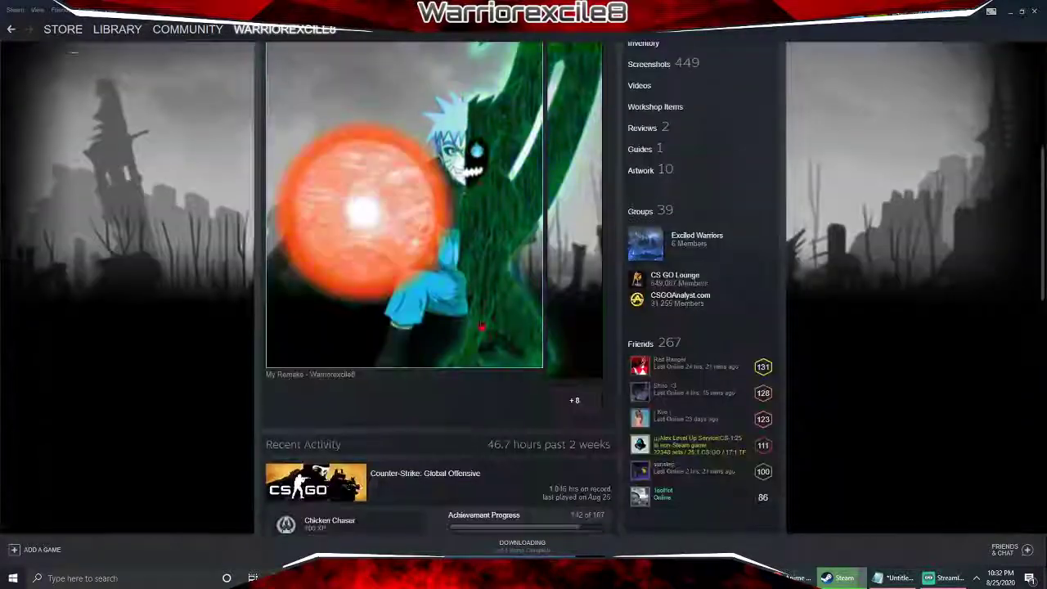
pyautogui.scroll(3, 481, 318)
pyautogui.scroll(2, 481, 319)
pyautogui.scroll(-5, 481, 319)
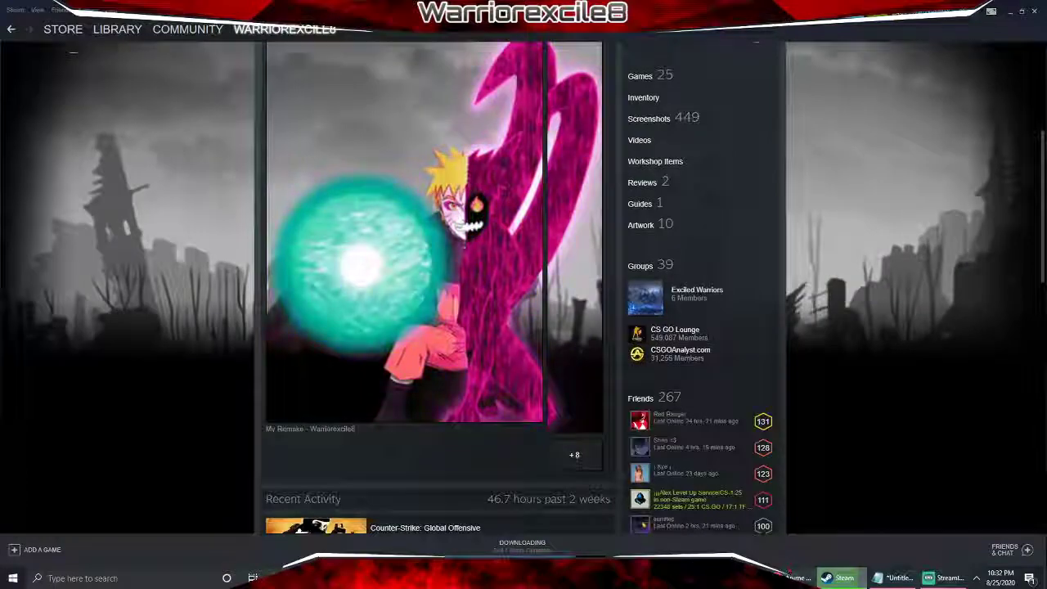
# - Bring up the DeviantArt Anime Animated gallery and open the Devilish goth girl design
pyautogui.click(793, 578)
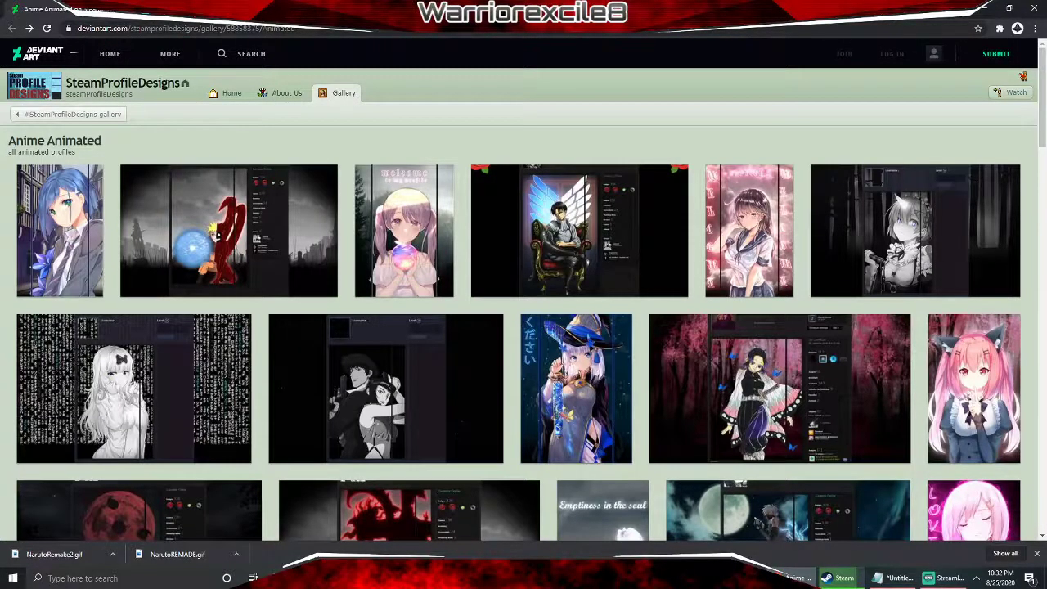
pyautogui.scroll(-1, 262, 139)
pyautogui.scroll(-3, 908, 210)
pyautogui.scroll(-3, 555, 223)
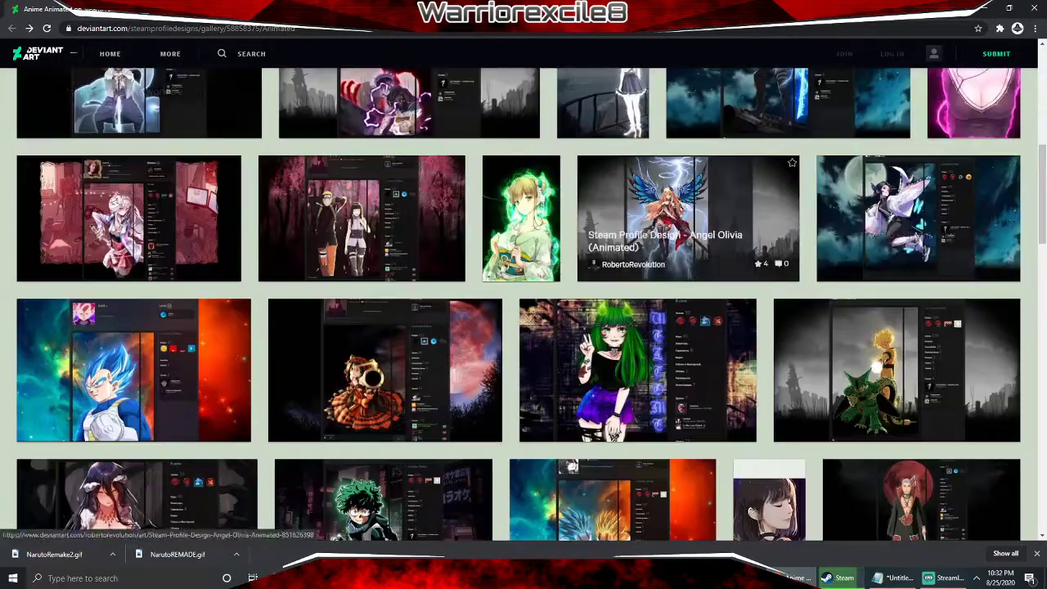
pyautogui.scroll(-3, 554, 223)
pyautogui.scroll(-1, 859, 205)
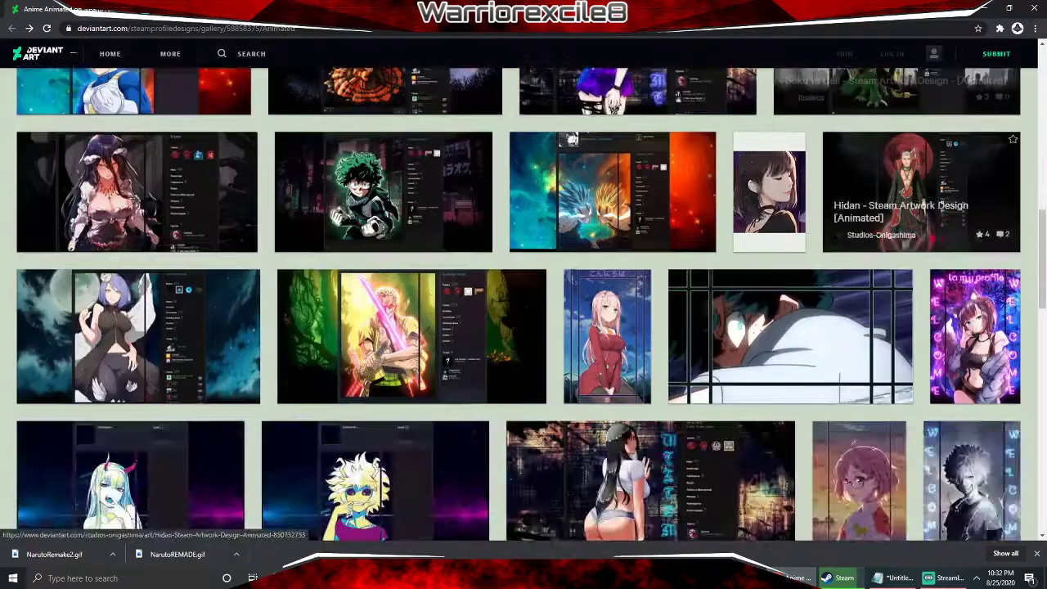
pyautogui.scroll(1, 723, 209)
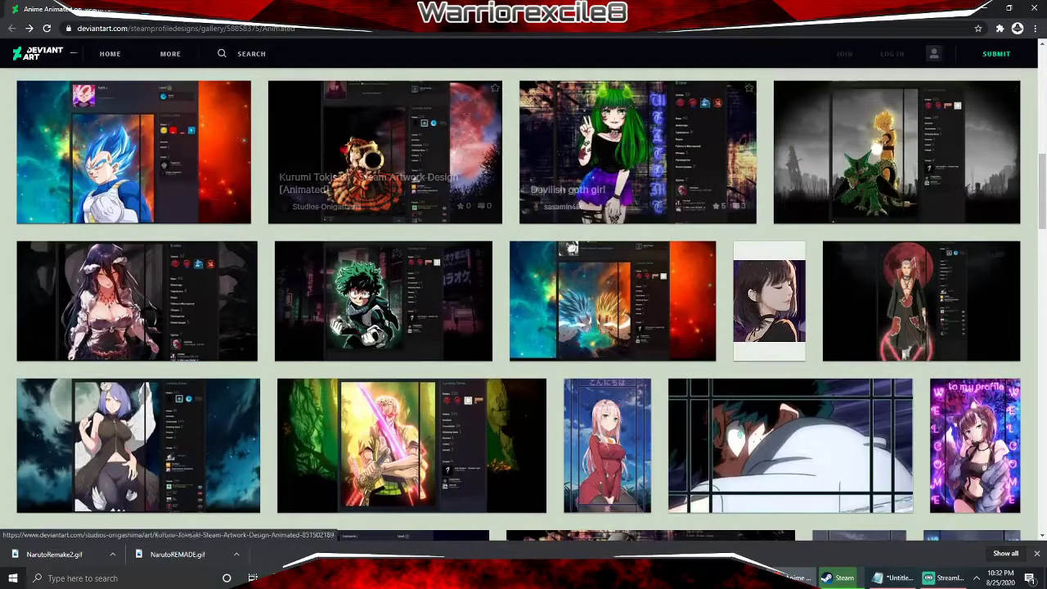
pyautogui.scroll(-2, 123, 246)
pyautogui.scroll(3, 131, 385)
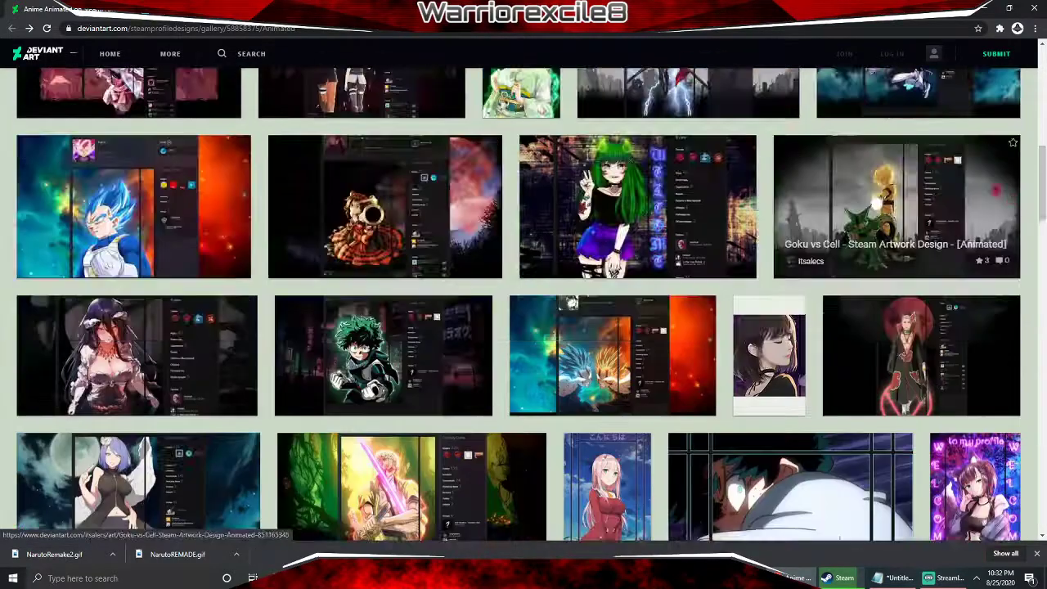
pyautogui.scroll(-2, 720, 406)
pyautogui.scroll(2, 721, 407)
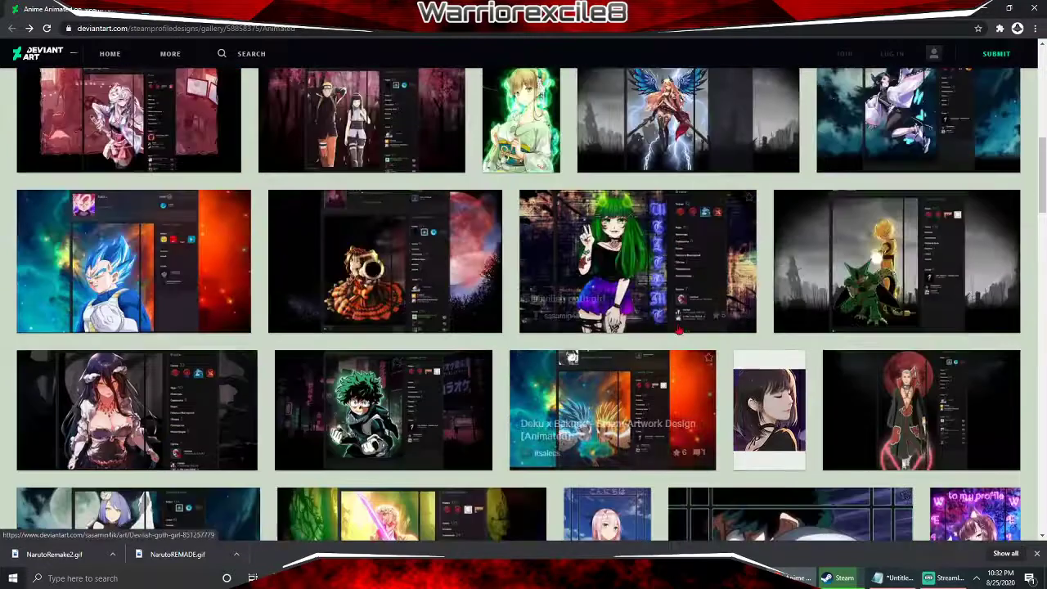
pyautogui.click(639, 262)
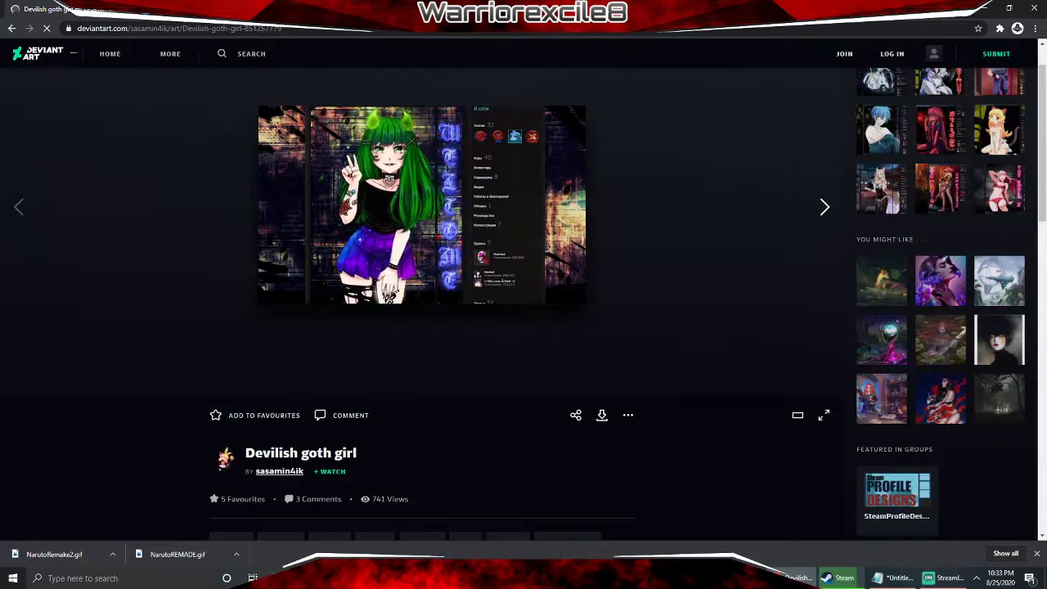
# - Look over the Devilish goth girl page and follow its recommended Background link
pyautogui.scroll(-1, 523, 303)
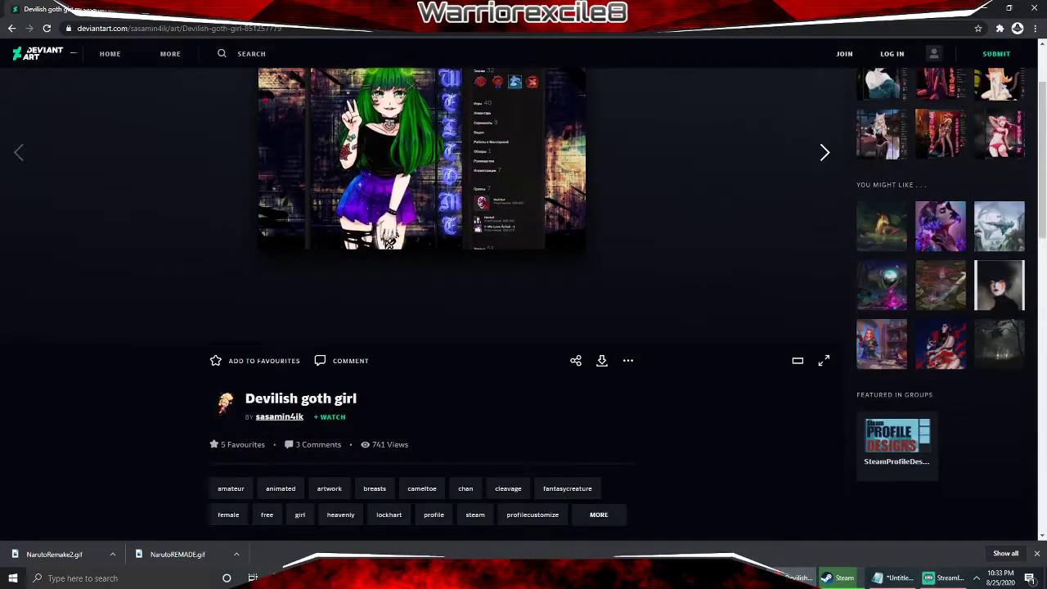
pyautogui.scroll(1, 524, 303)
pyautogui.scroll(-8, 524, 302)
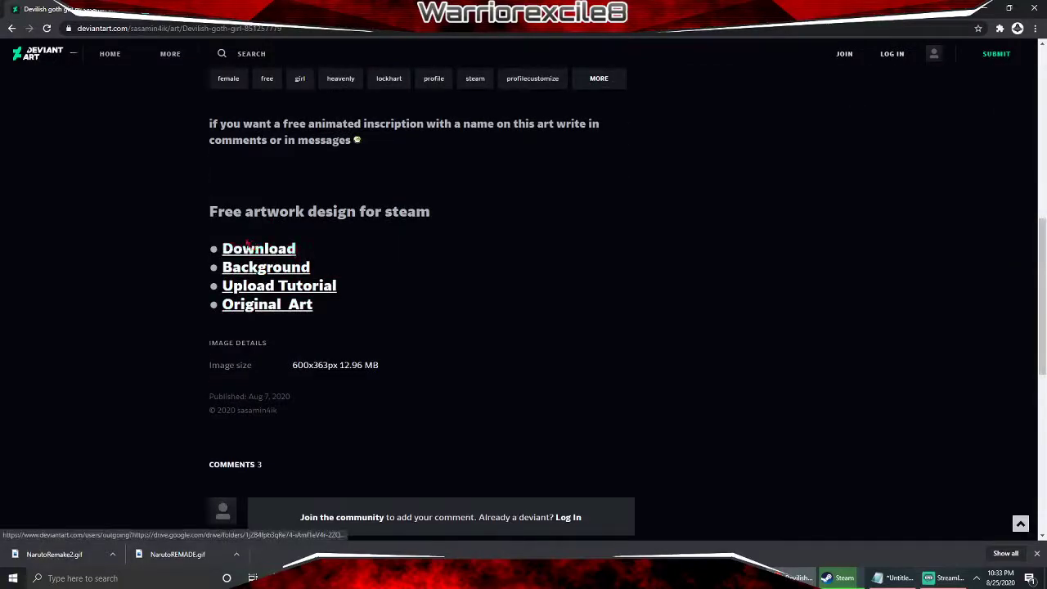
pyautogui.scroll(8, 255, 245)
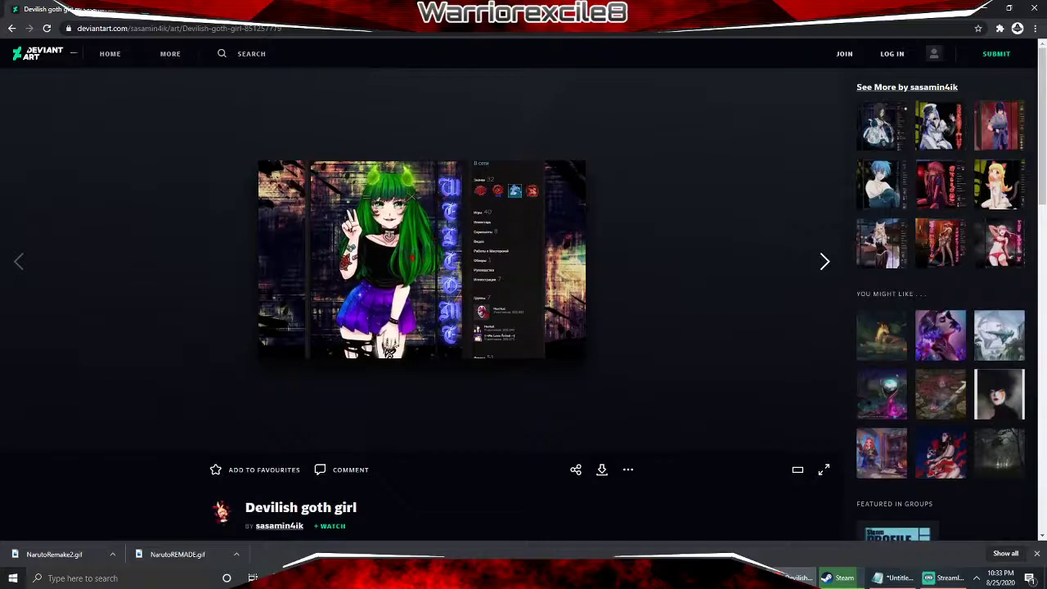
pyautogui.scroll(-4, 416, 262)
pyautogui.scroll(3, 395, 250)
pyautogui.scroll(-1, 401, 250)
pyautogui.scroll(2, 405, 249)
pyautogui.scroll(-5, 409, 248)
pyautogui.scroll(-3, 409, 248)
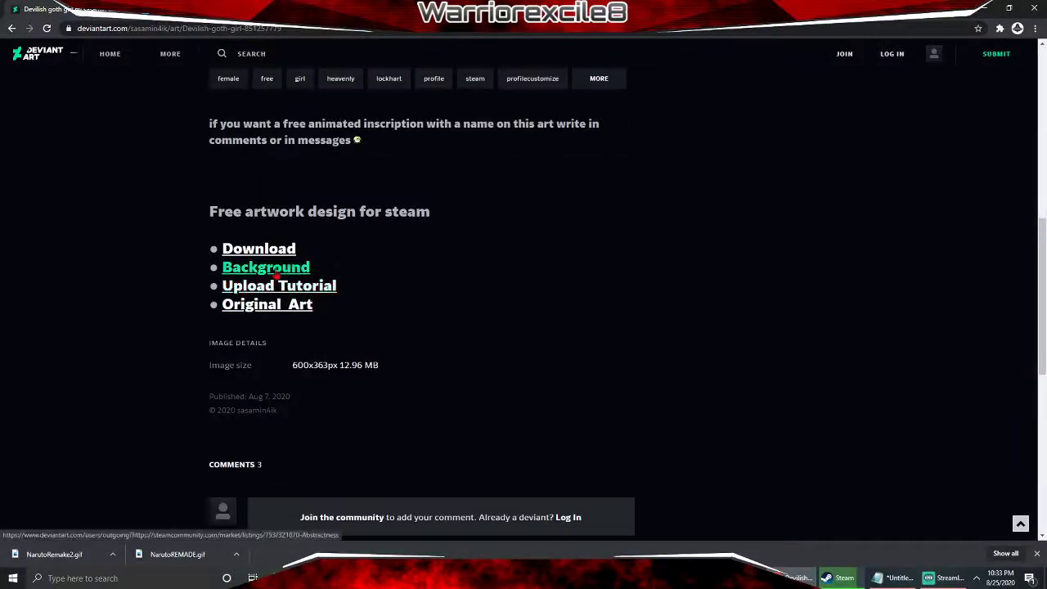
pyautogui.scroll(5, 278, 275)
pyautogui.scroll(3, 396, 231)
pyautogui.scroll(-5, 385, 245)
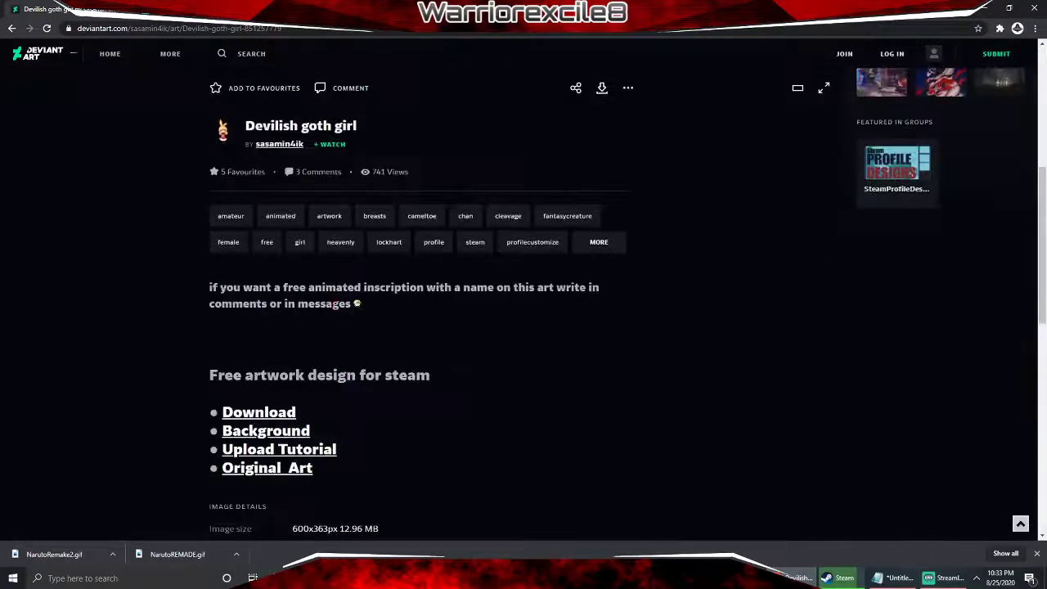
pyautogui.click(266, 431)
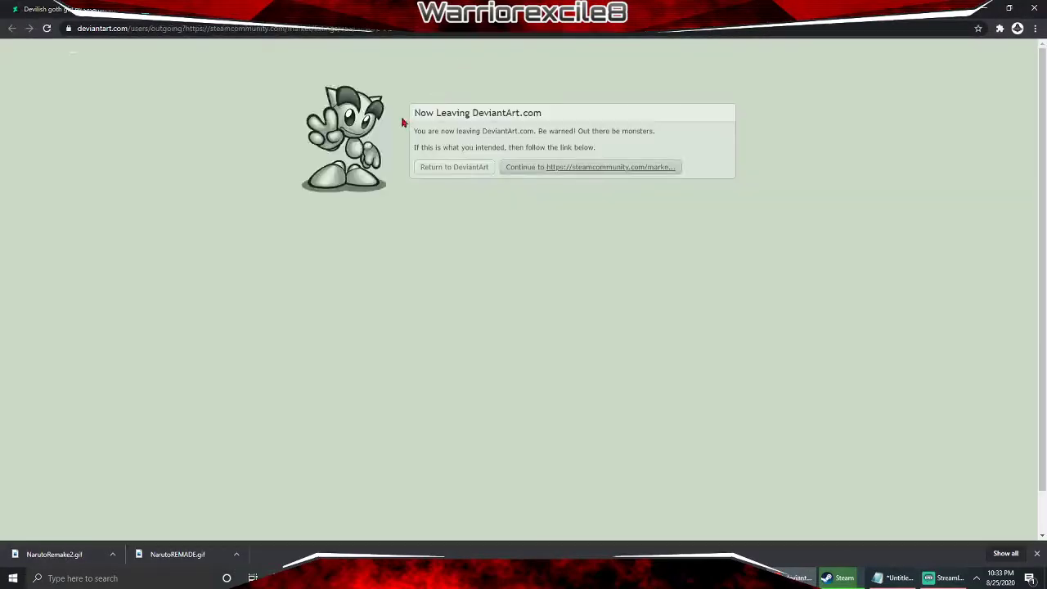
# - Go back to the Devilish goth girl page, then on to the Anime Animated gallery
pyautogui.hotkey('alt', 'Left')
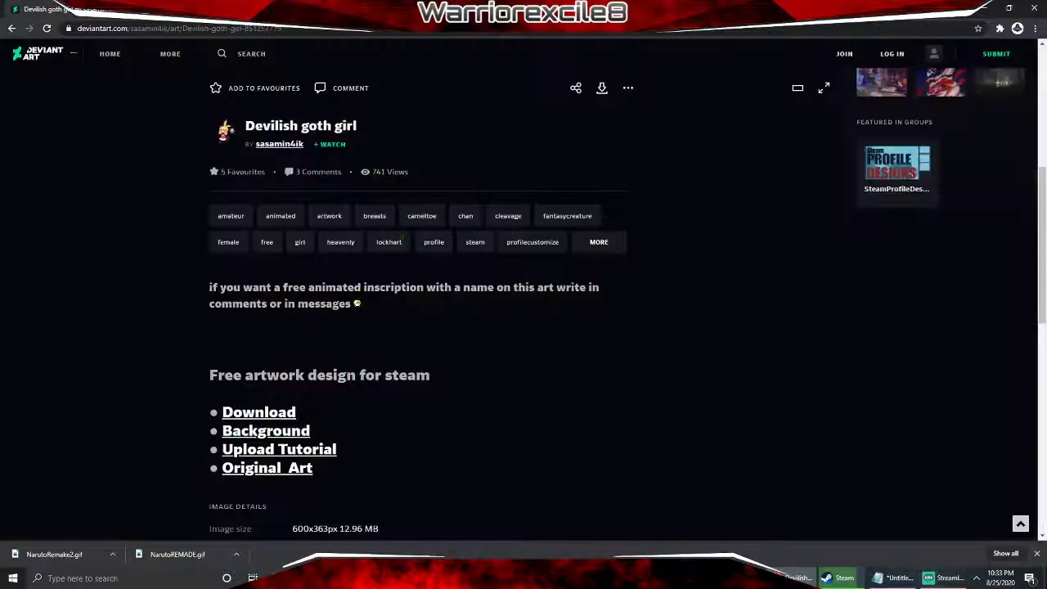
pyautogui.scroll(-4, 421, 327)
pyautogui.scroll(8, 421, 327)
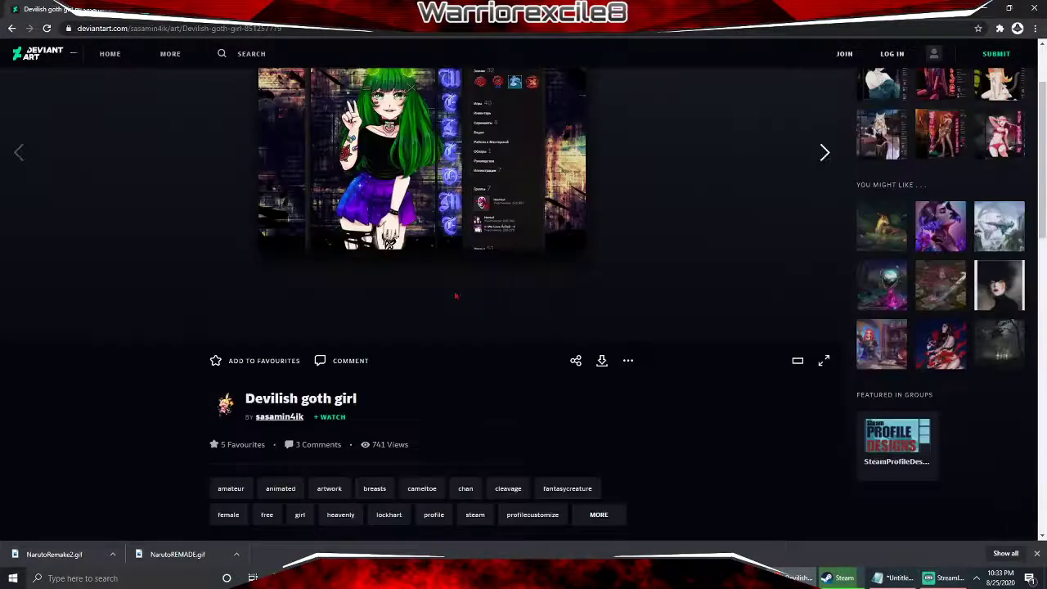
pyautogui.hotkey('alt', 'Left')
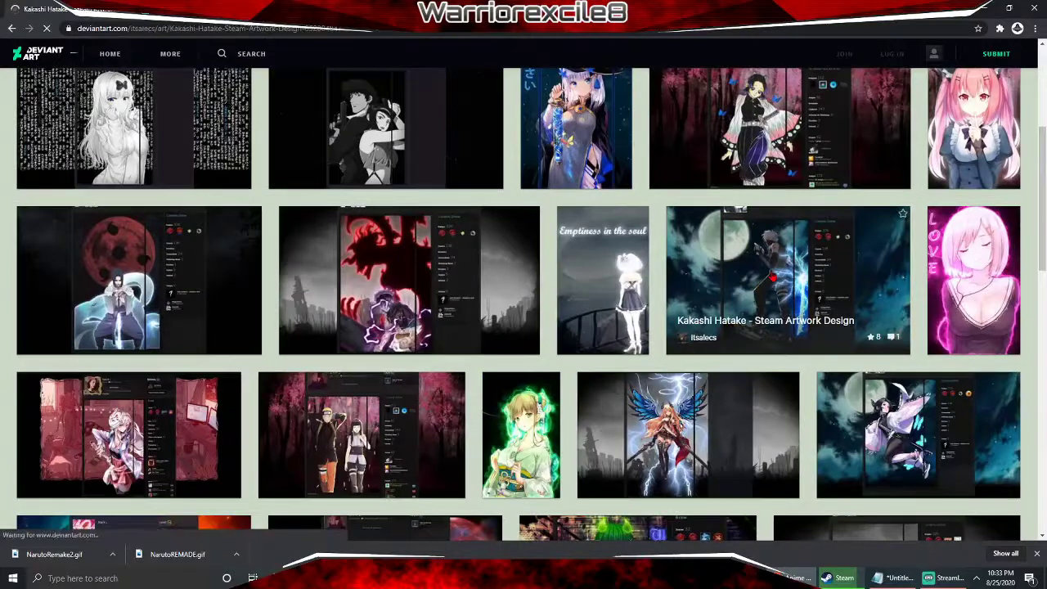
# - Follow the Kakashi Hatake design's Background link to its Cloudy Moonlit Night Steam market listing
pyautogui.scroll(-3, 319, 320)
pyautogui.scroll(-2, 297, 449)
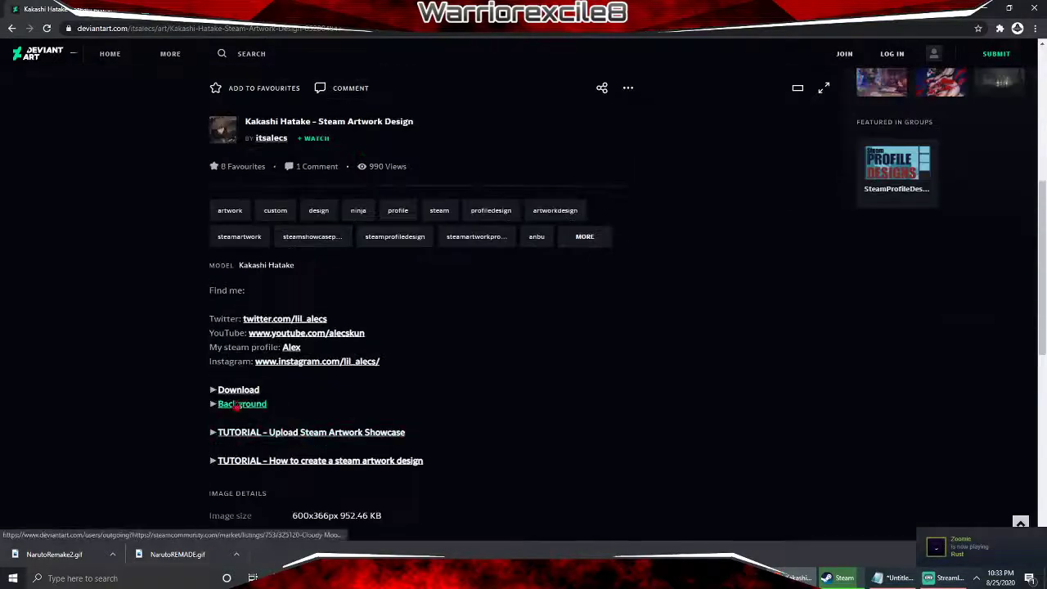
pyautogui.click(247, 404)
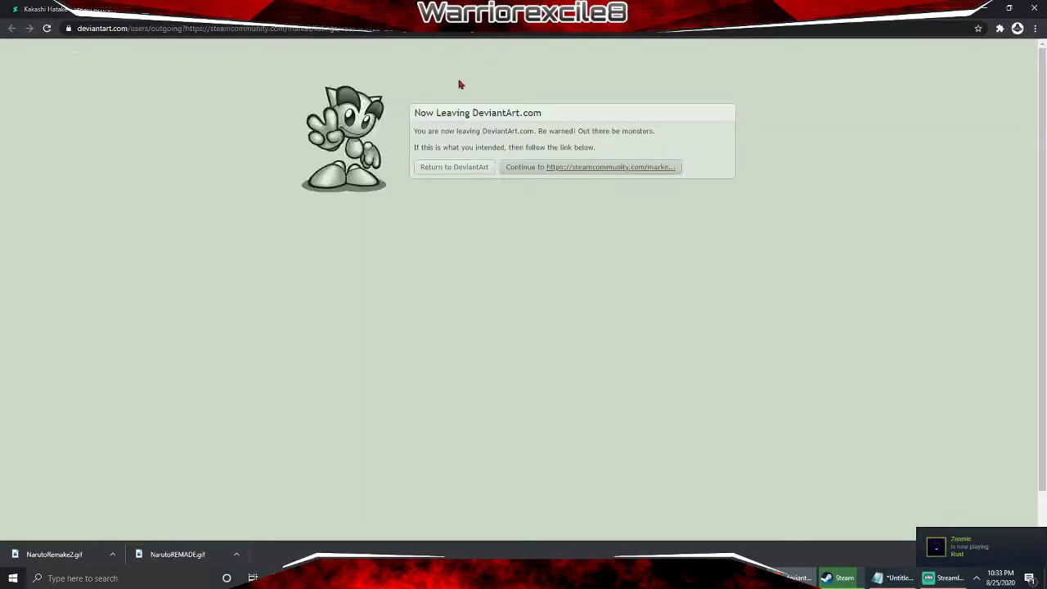
pyautogui.click(549, 167)
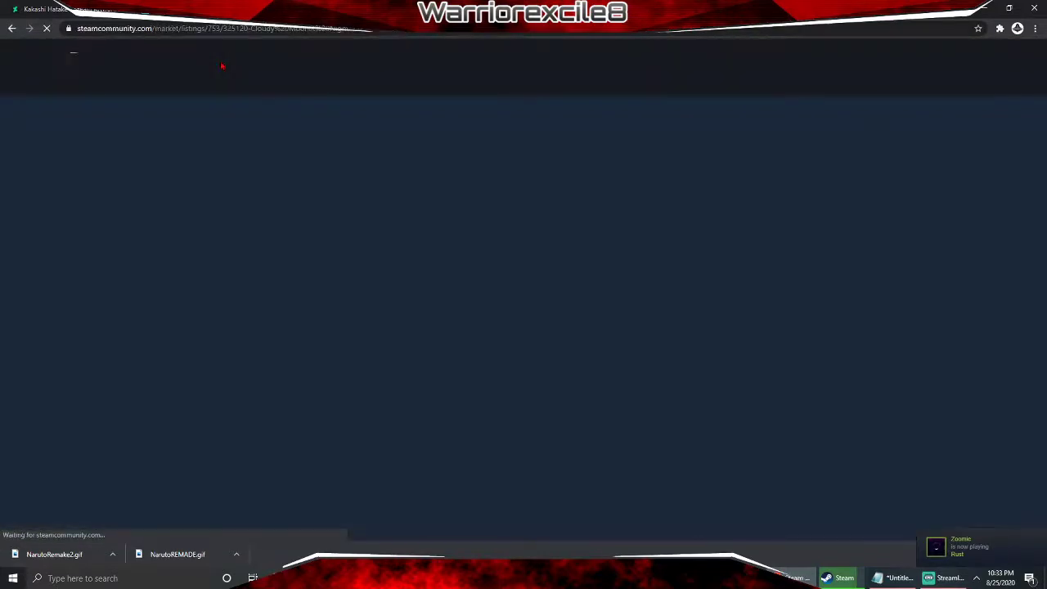
pyautogui.scroll(-2, 456, 142)
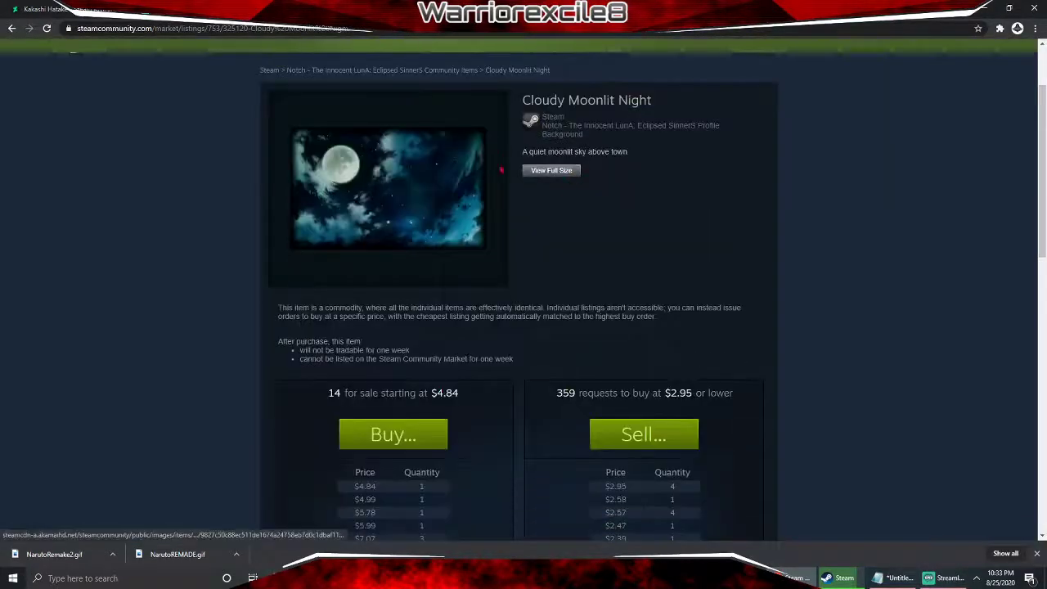
pyautogui.scroll(2, 475, 400)
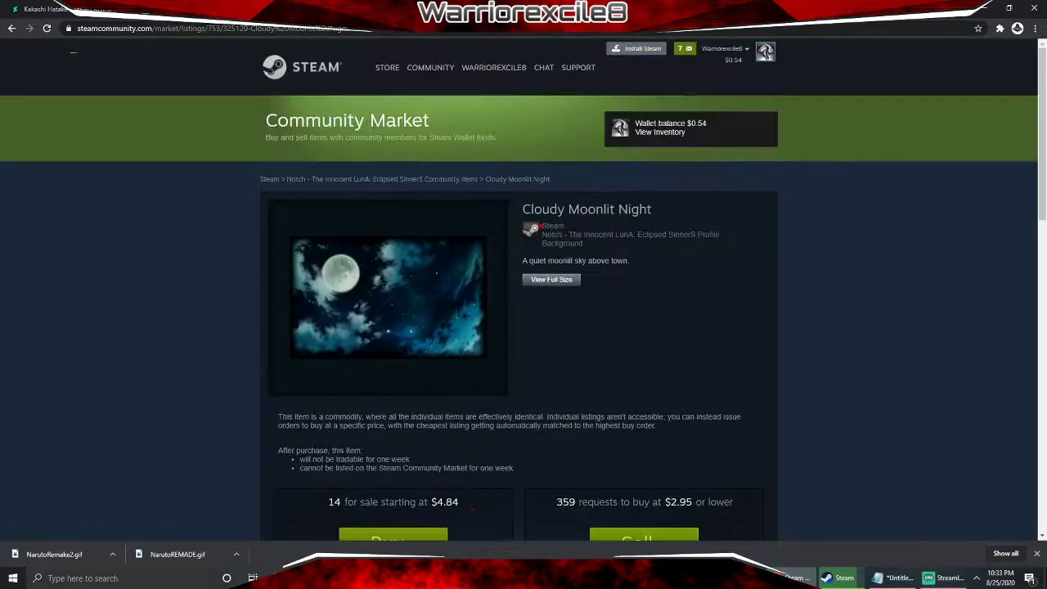
# - Go back through the Kakashi Hatake page to the Anime Animated gallery
pyautogui.hotkey('alt', 'Left')
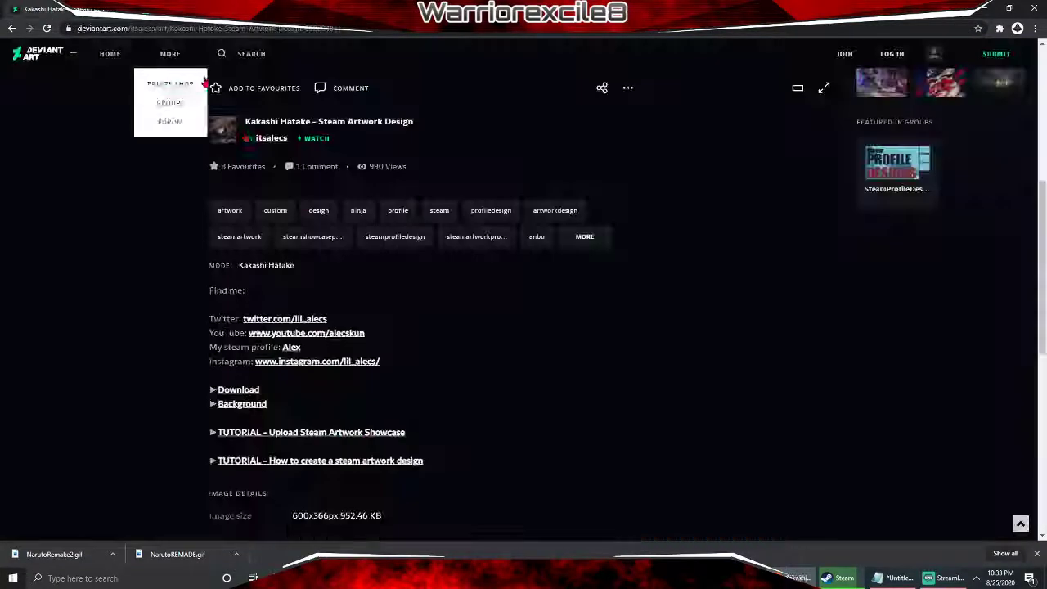
pyautogui.scroll(5, 311, 217)
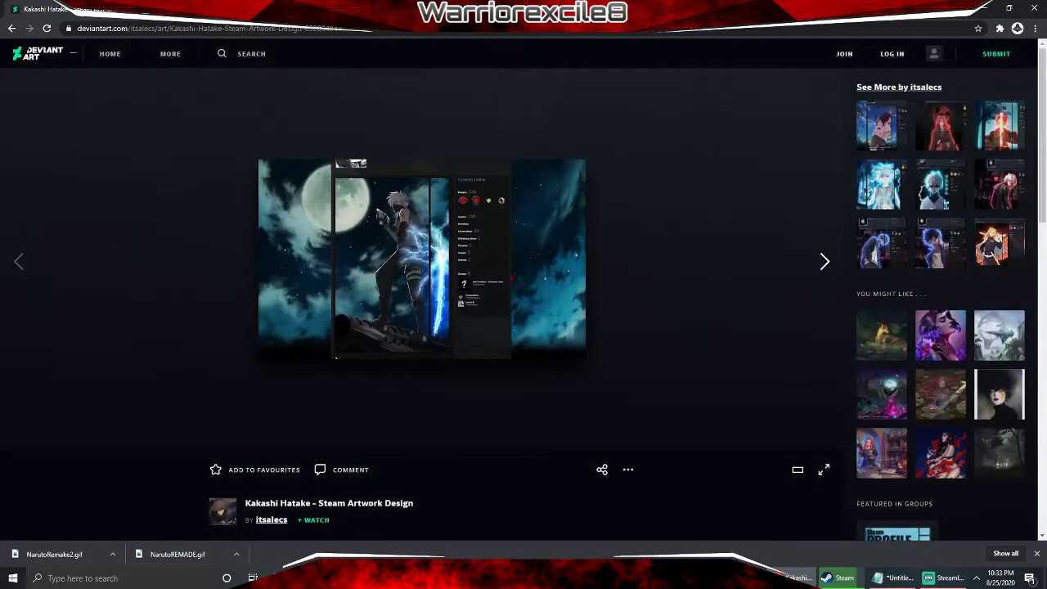
pyautogui.hotkey('alt', 'Left')
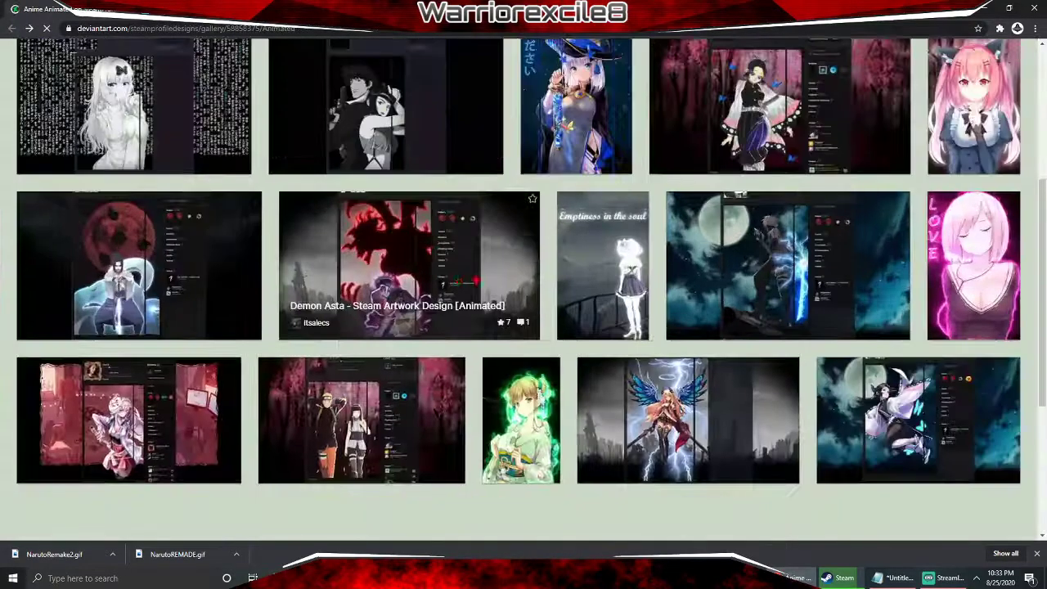
pyautogui.scroll(-4, 401, 321)
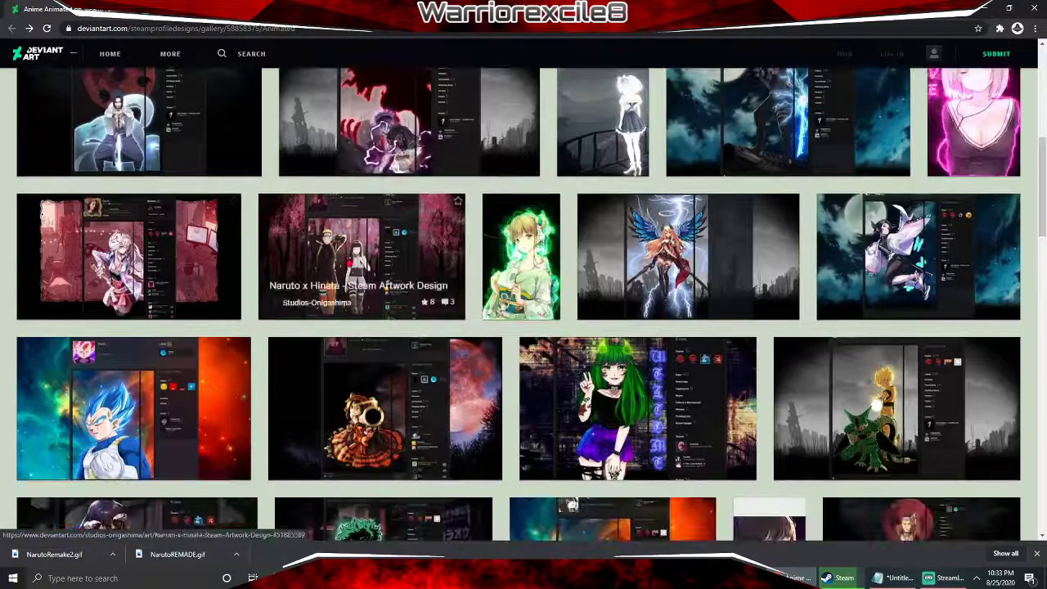
# - Open Steam Profile Design – Angel Olivia (Animated) from the gallery and step to the next deviation
pyautogui.scroll(-5, 375, 313)
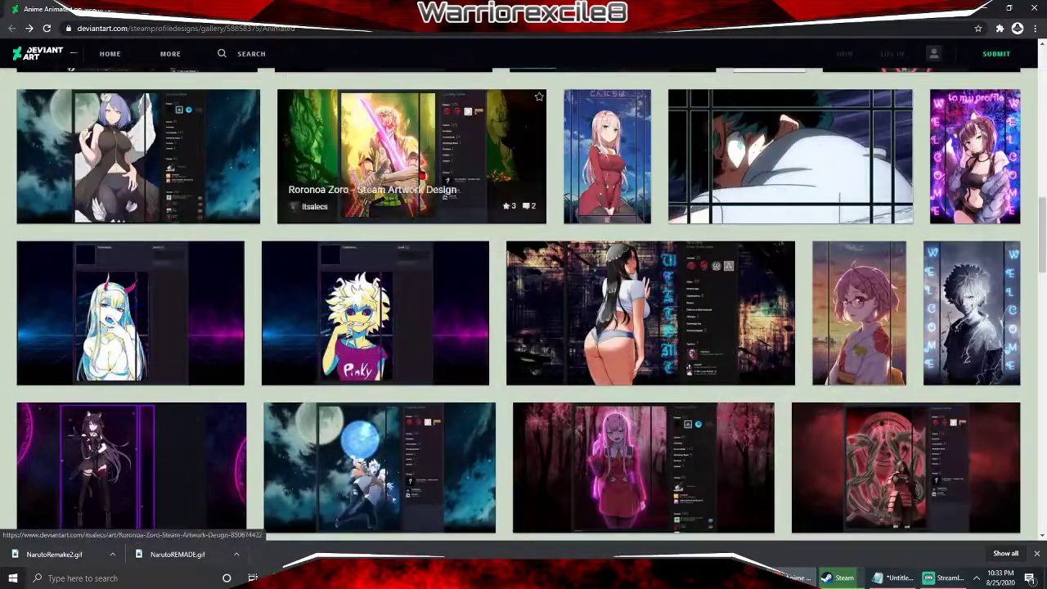
pyautogui.scroll(-3, 478, 271)
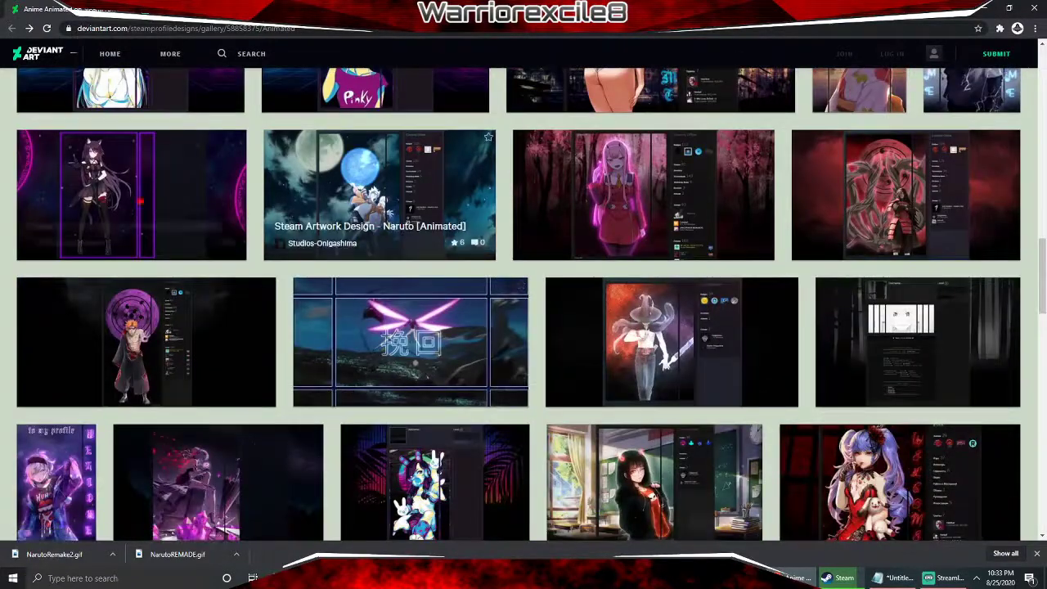
pyautogui.scroll(10, 712, 266)
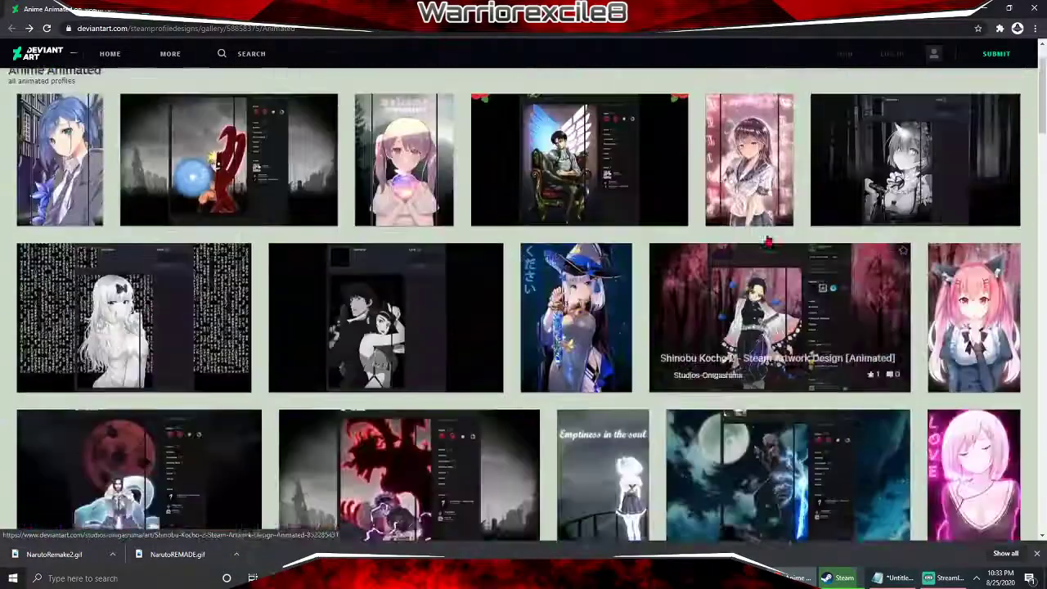
pyautogui.scroll(-4, 817, 245)
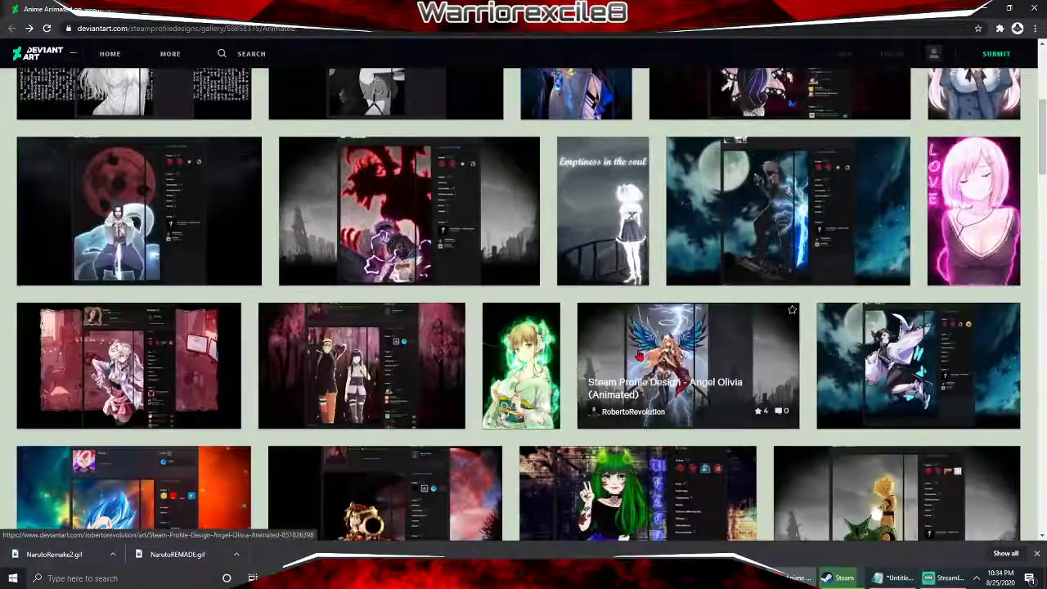
pyautogui.click(640, 356)
pyautogui.scroll(-2, 626, 228)
pyautogui.scroll(2, 626, 228)
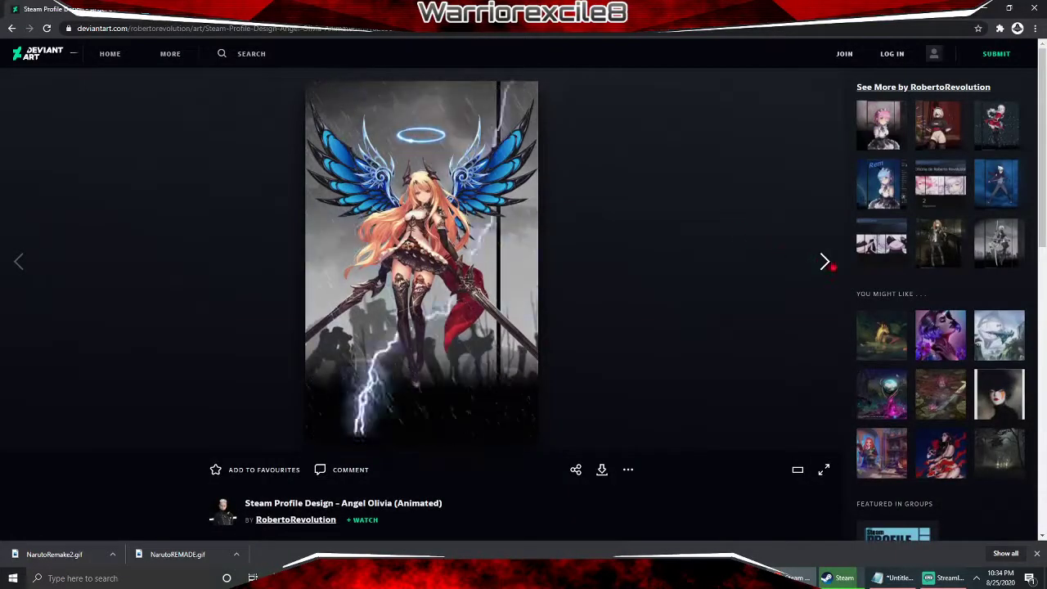
pyautogui.click(824, 262)
pyautogui.click(20, 262)
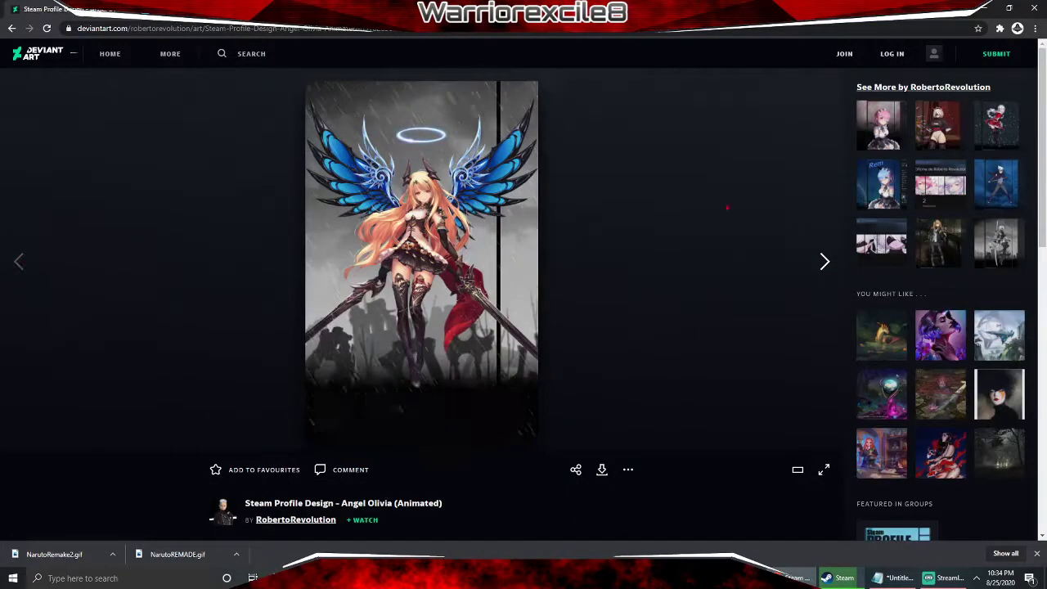
pyautogui.scroll(-7, 329, 163)
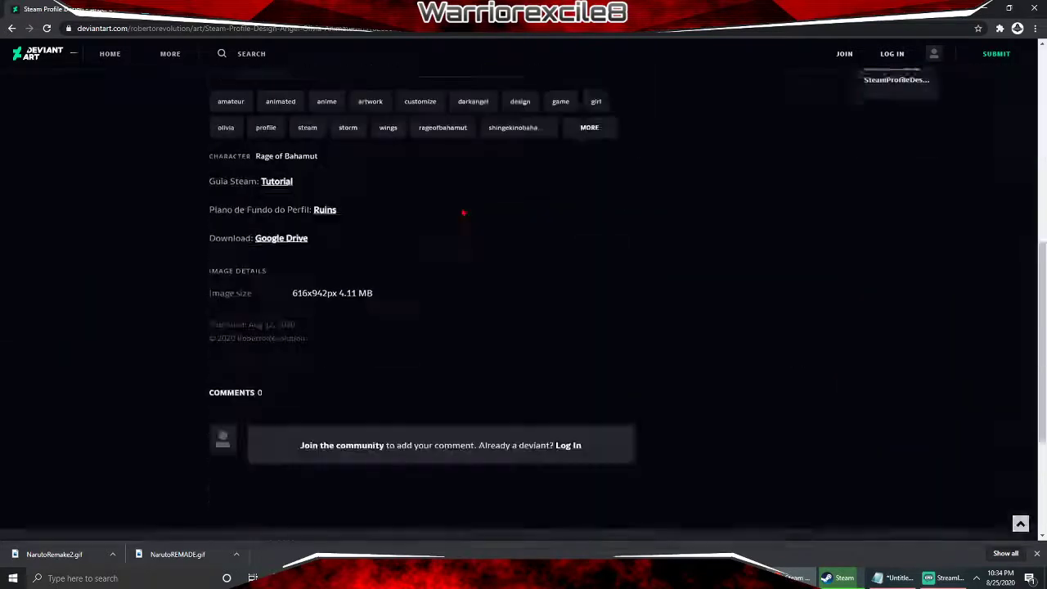
pyautogui.scroll(2, 292, 281)
pyautogui.scroll(5, 245, 249)
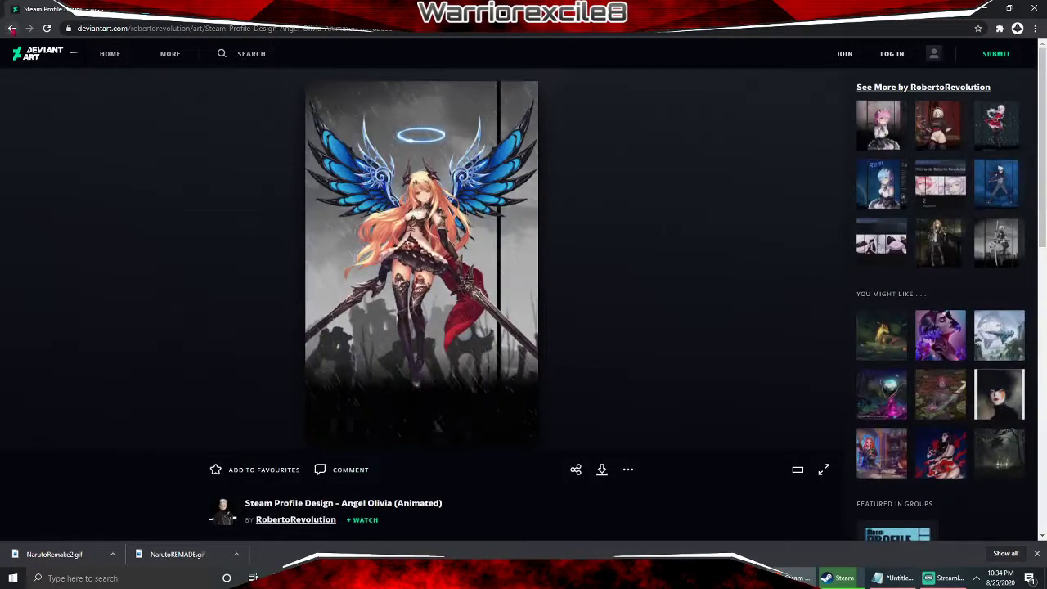
pyautogui.click(12, 29)
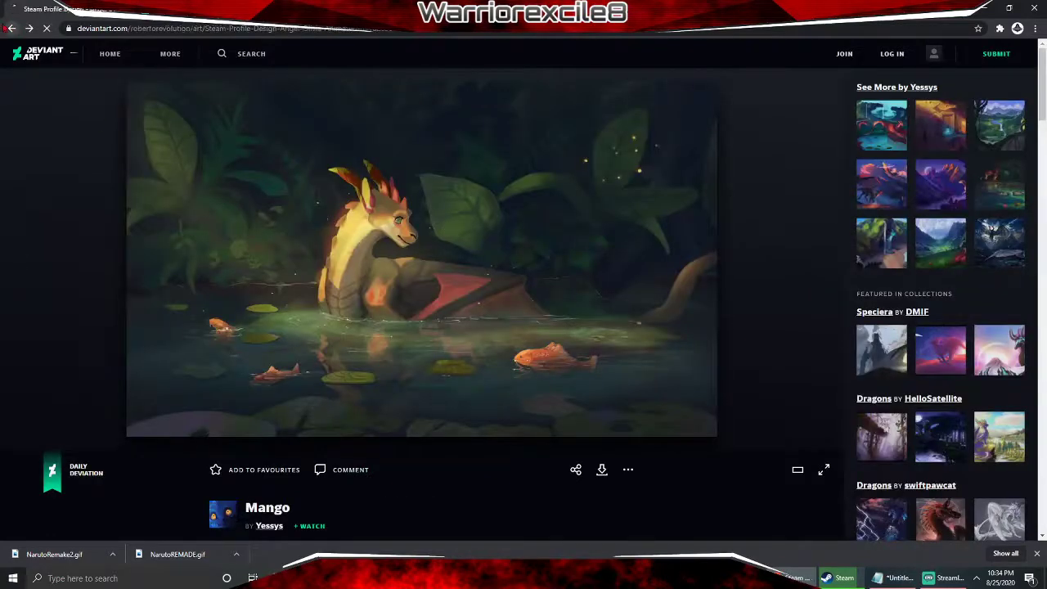
pyautogui.scroll(-2, 396, 243)
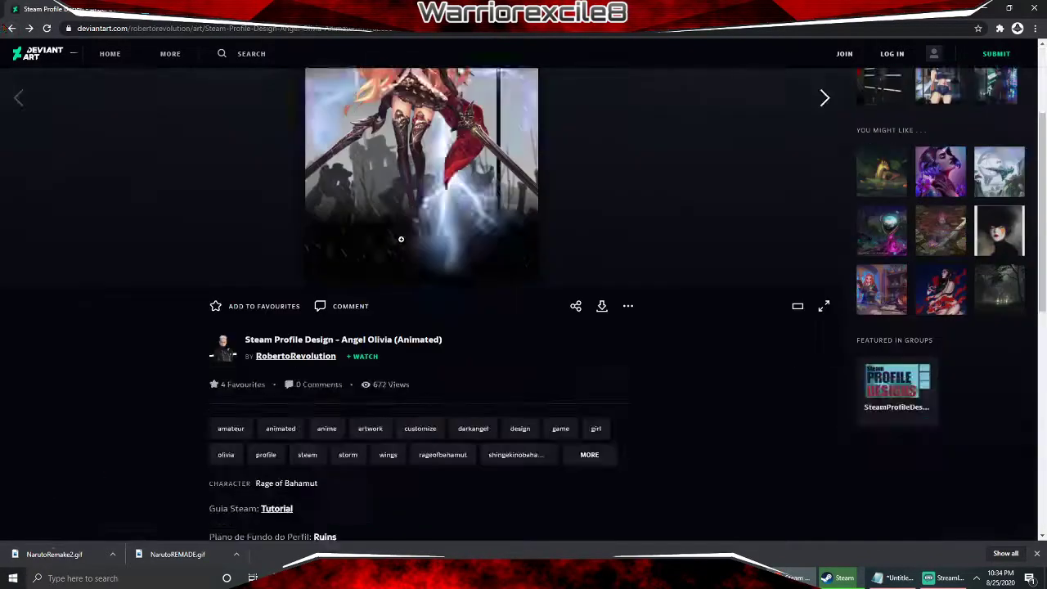
pyautogui.scroll(-3, 278, 382)
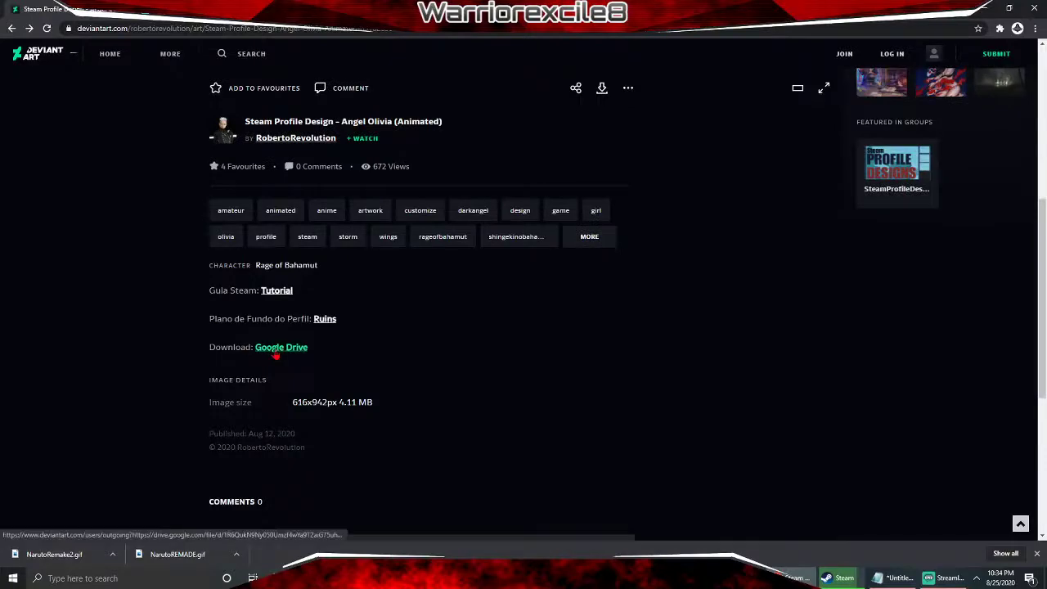
pyautogui.scroll(3, 351, 189)
pyautogui.scroll(-2, 334, 389)
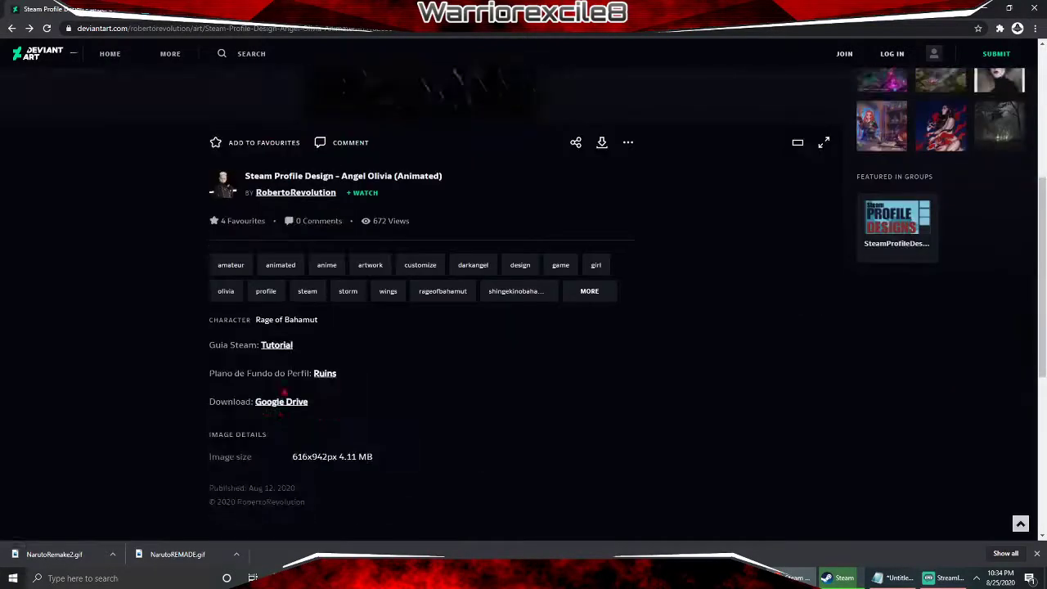
pyautogui.scroll(4, 601, 416)
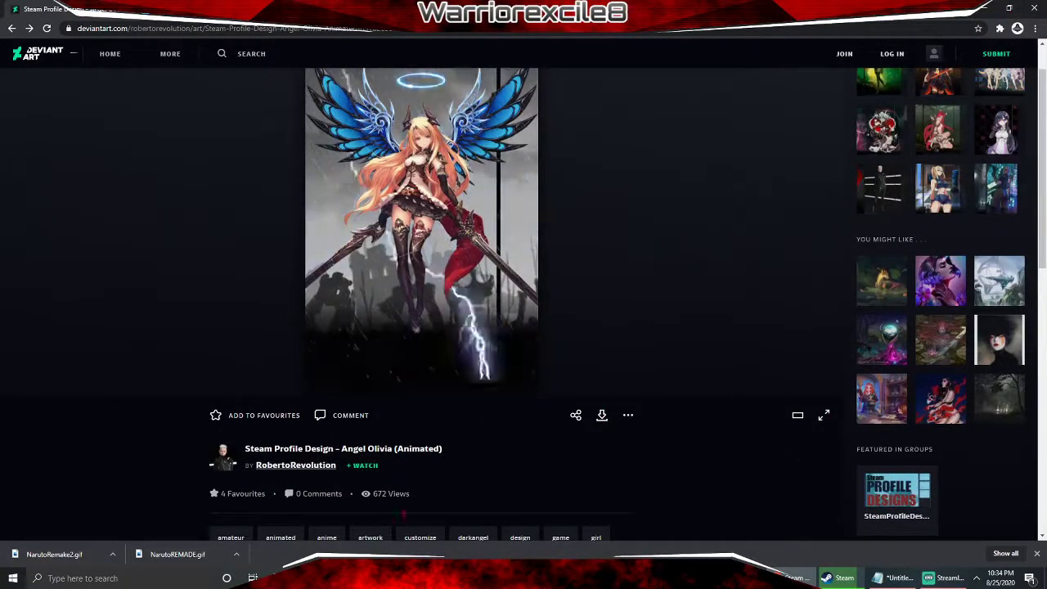
# - Open the downloaded Angel Olivia archive via Windows search and enter its design folder
pyautogui.click(131, 582)
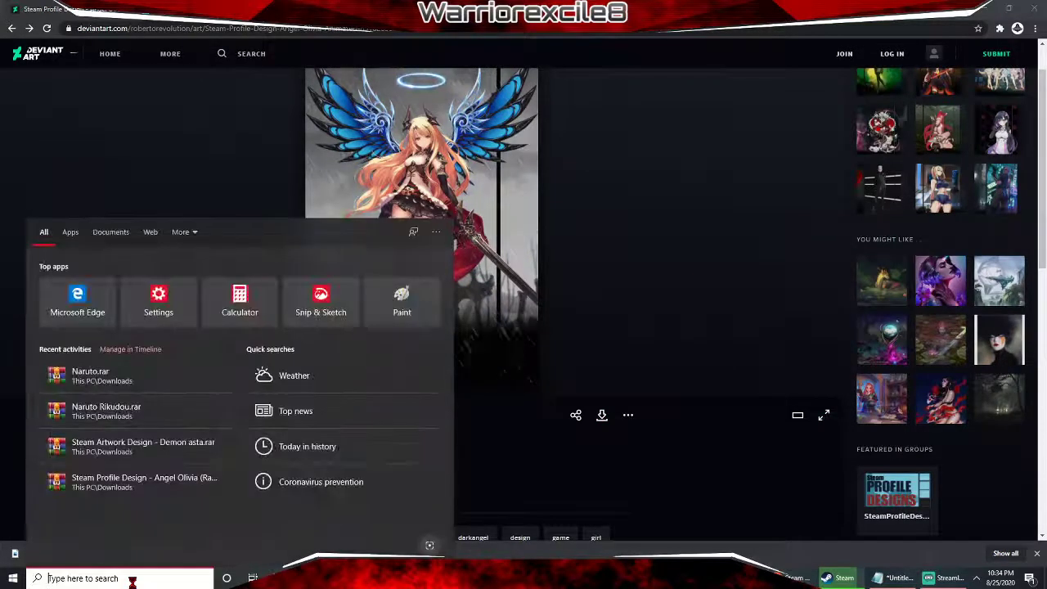
pyautogui.click(164, 486)
pyautogui.doubleClick(393, 178)
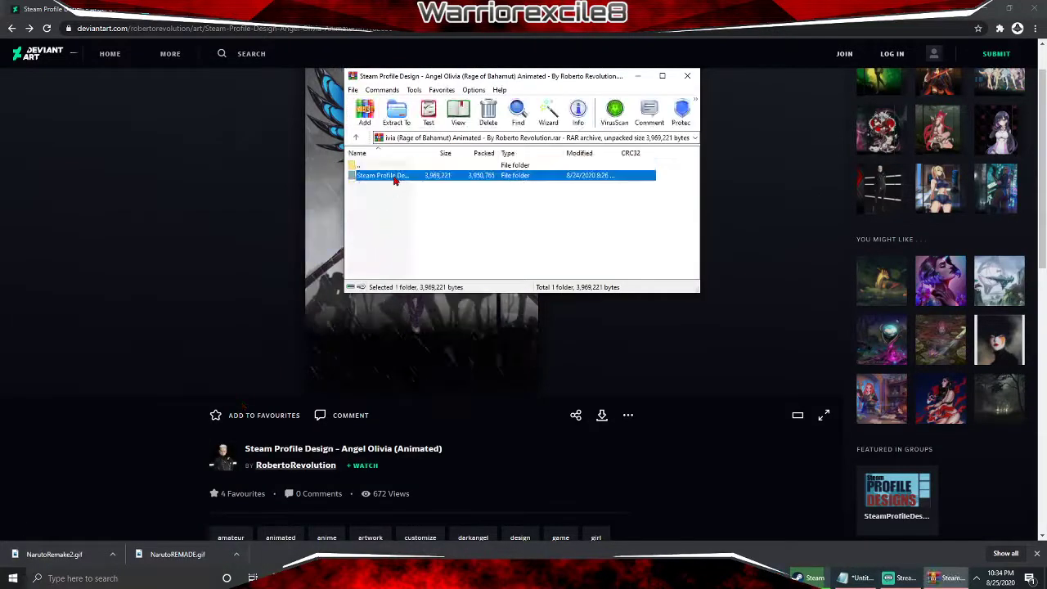
# - Preview Artwork_Middle.gif and Artwork_Right.gif in Photos, closing each preview
pyautogui.click(408, 187)
pyautogui.click(393, 177)
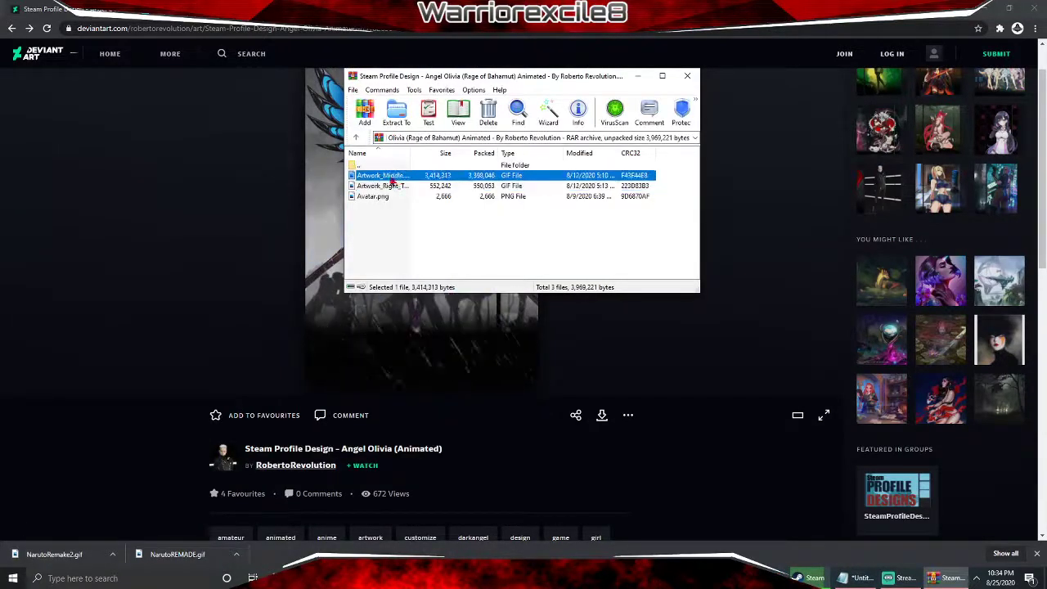
pyautogui.doubleClick(391, 177)
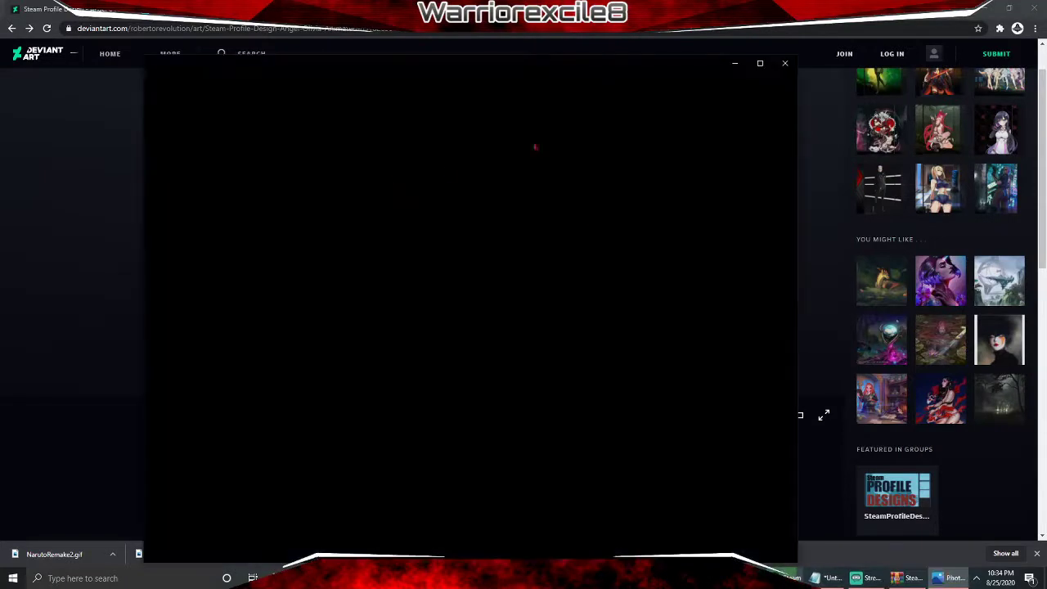
pyautogui.click(784, 63)
pyautogui.doubleClick(408, 187)
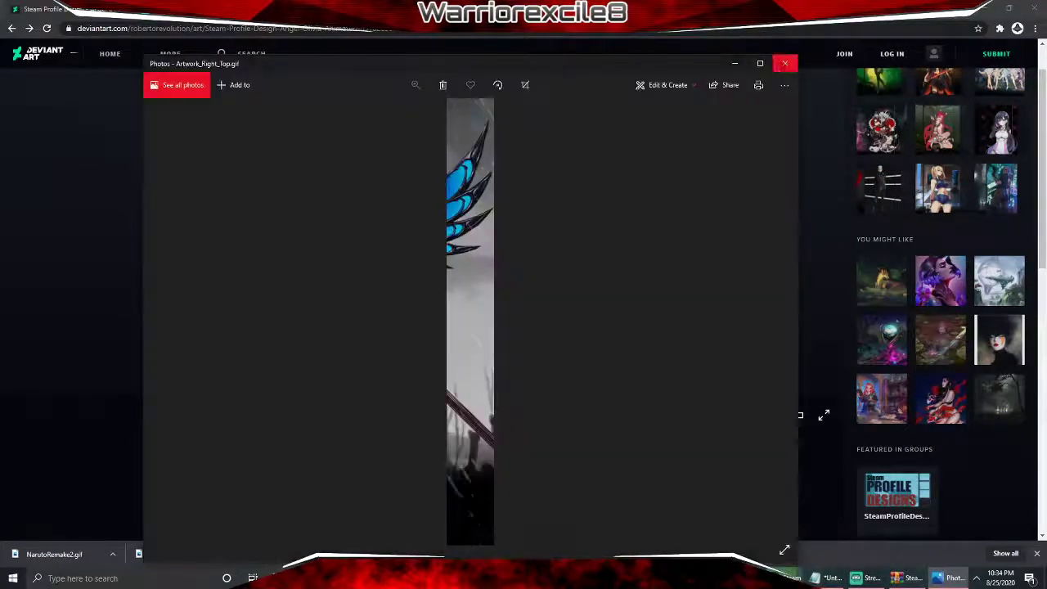
pyautogui.click(785, 63)
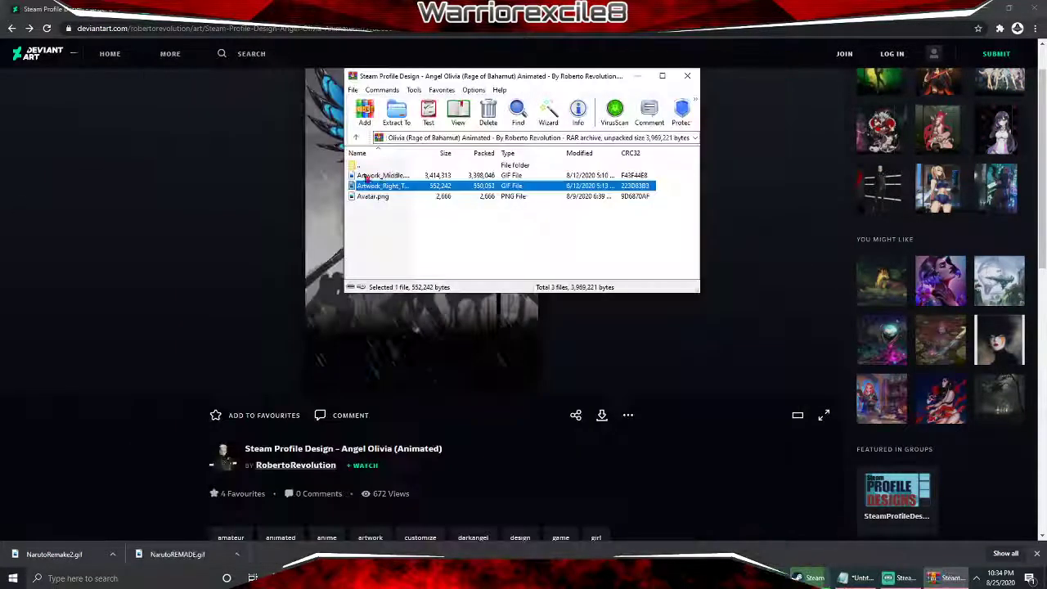
# - Compare the two artwork GIFs' file sizes and return to the DeviantArt page
pyautogui.click(451, 176)
pyautogui.click(458, 188)
pyautogui.click(459, 177)
pyautogui.click(460, 188)
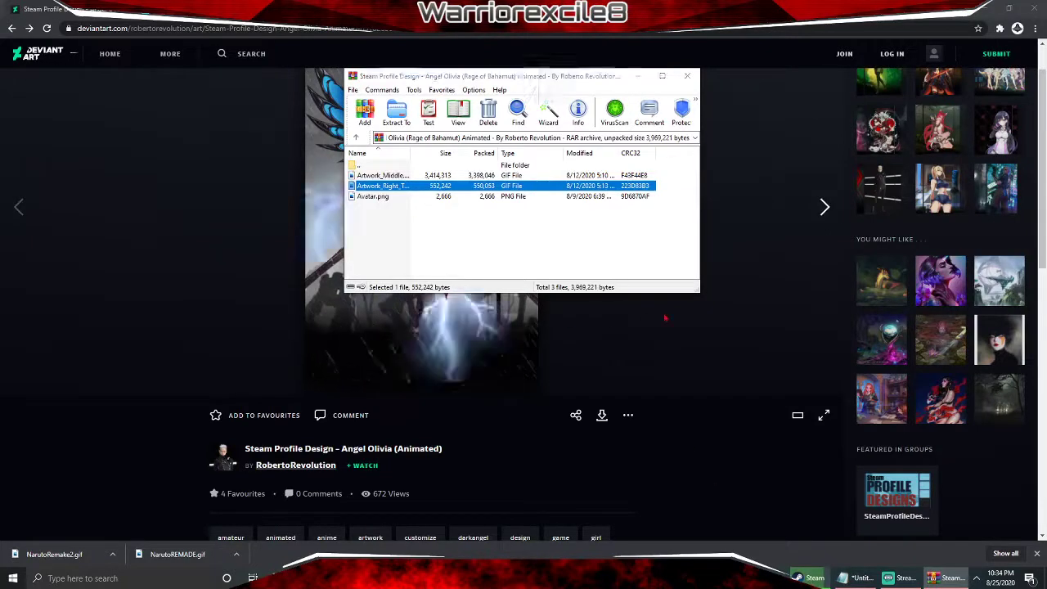
pyautogui.click(454, 227)
# - Glance over the Steam client profile, then open your own profile from the browser's username menu
pyautogui.click(811, 578)
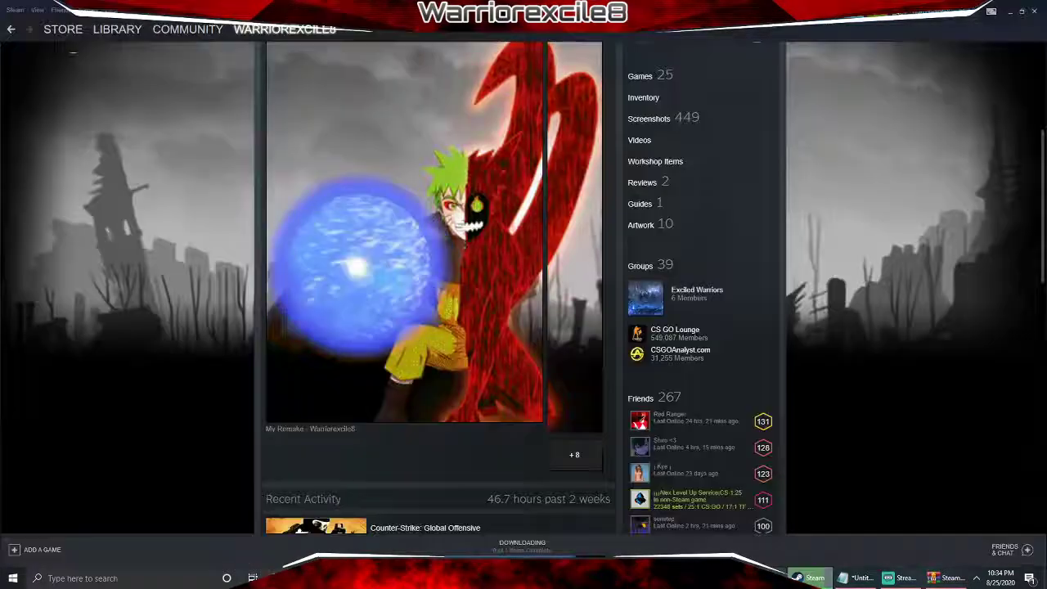
pyautogui.scroll(-3, 653, 144)
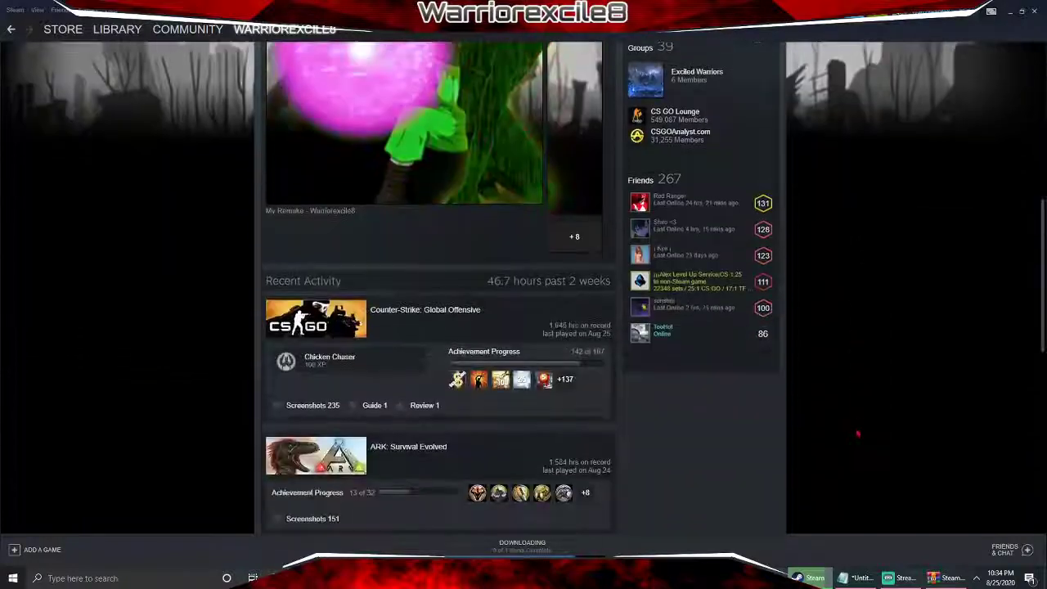
pyautogui.scroll(6, 653, 144)
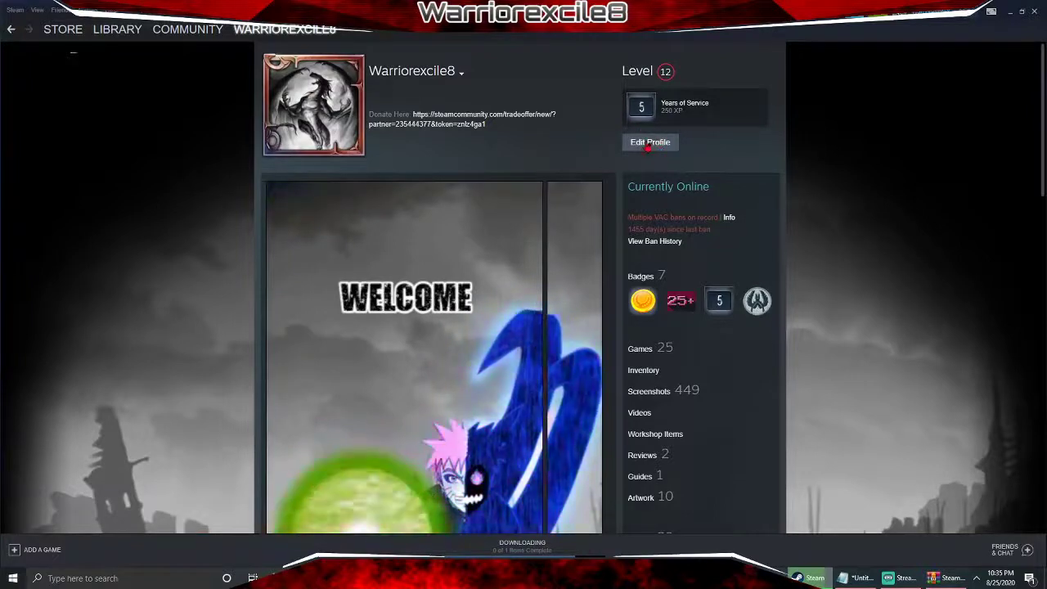
pyautogui.moveTo(255, 32)
pyautogui.click(261, 62)
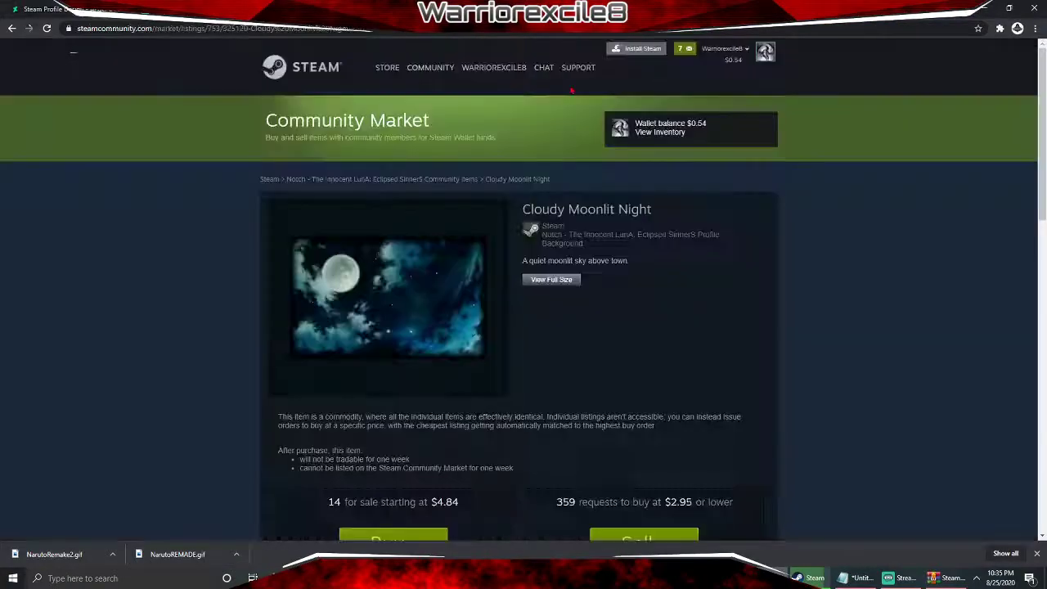
pyautogui.moveTo(504, 73)
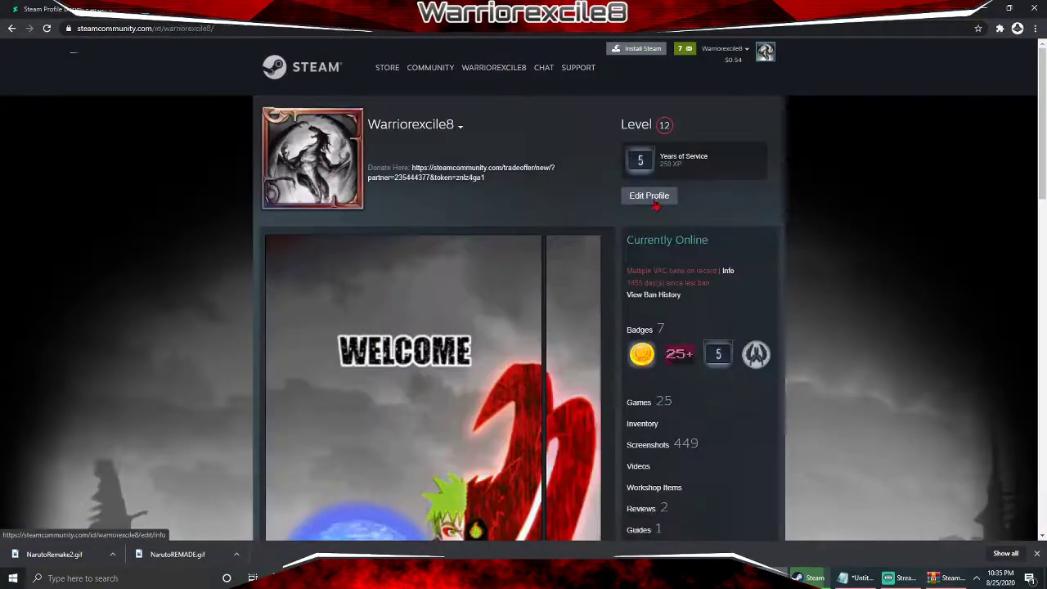
# - Find the Ruins background in the Profile Background chooser, then go to Community Market
pyautogui.click(646, 194)
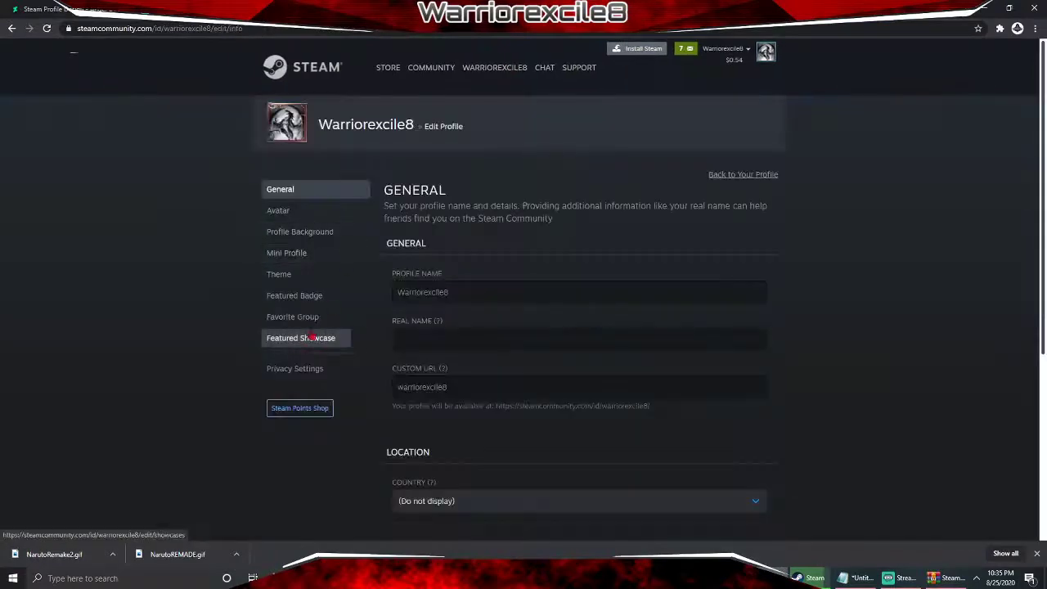
pyautogui.click(300, 232)
pyautogui.scroll(-2, 673, 347)
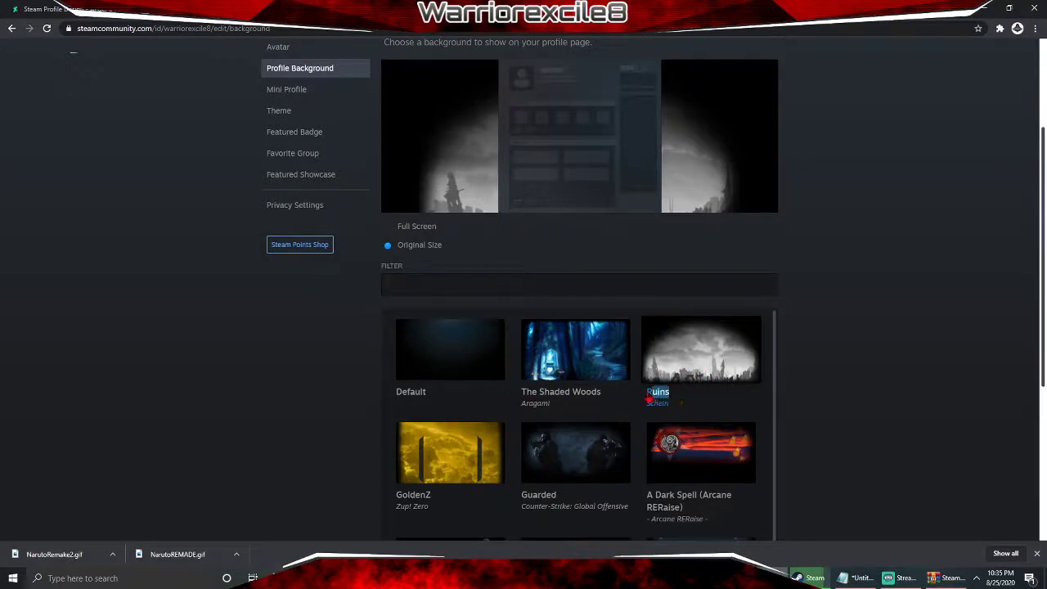
pyautogui.scroll(2, 494, 213)
pyautogui.moveTo(431, 67)
pyautogui.click(427, 131)
# - Search the Community Market for 'Ruins'
pyautogui.click(650, 417)
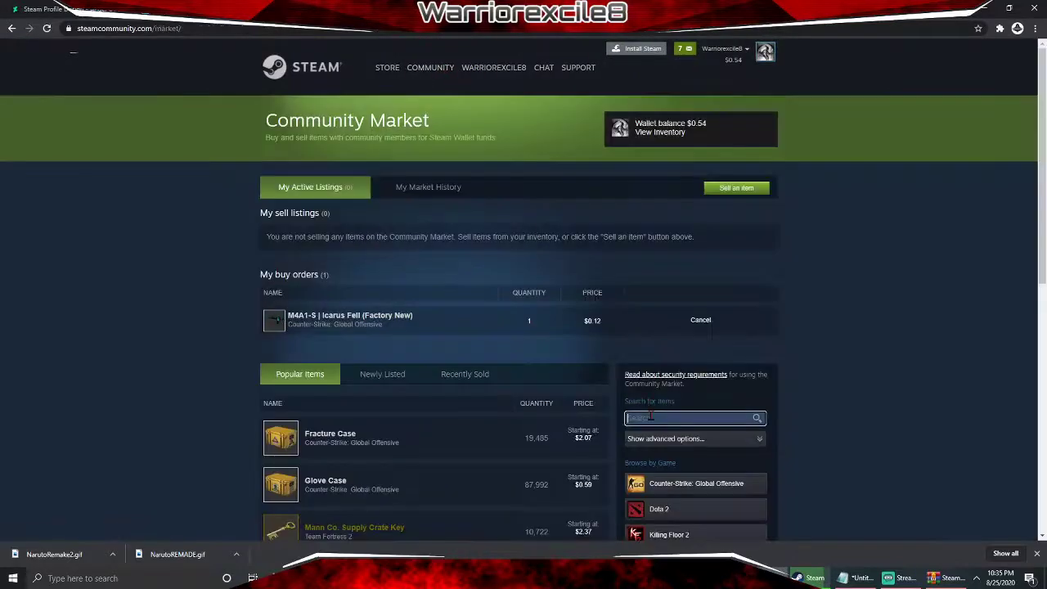
pyautogui.write('Ruins')
pyautogui.press('Return')
pyautogui.scroll(-5, 606, 349)
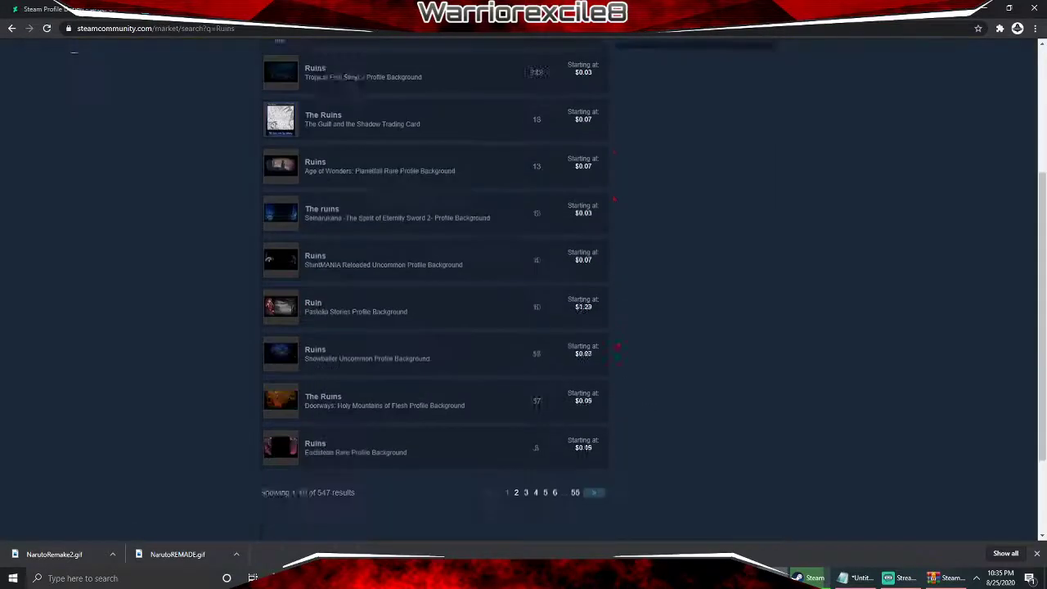
pyautogui.scroll(2, 605, 350)
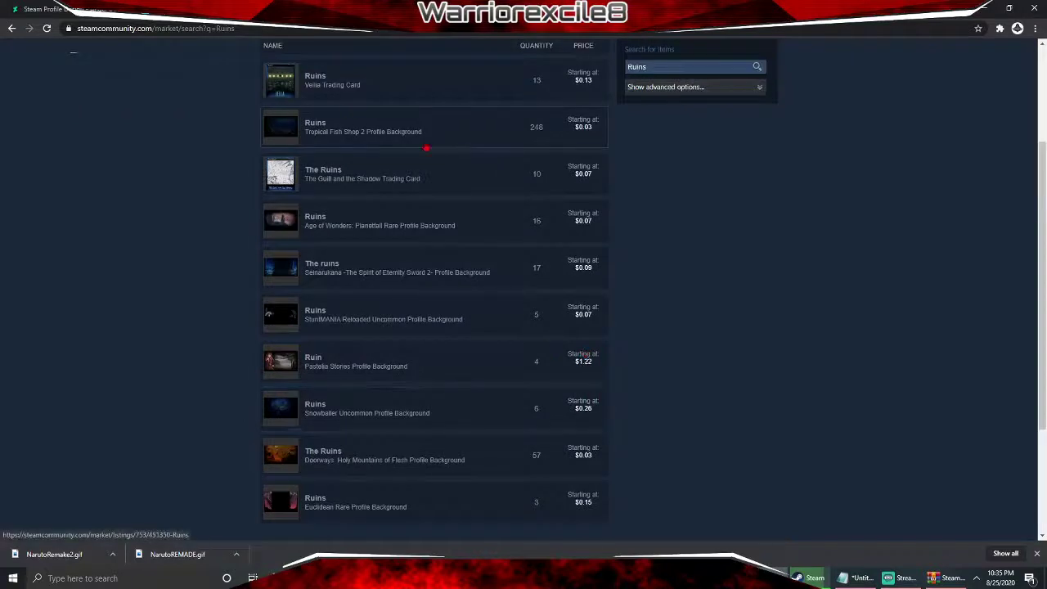
# - Browse the Ruins results across pages 1 and 2, then return to your profile
pyautogui.click(427, 144)
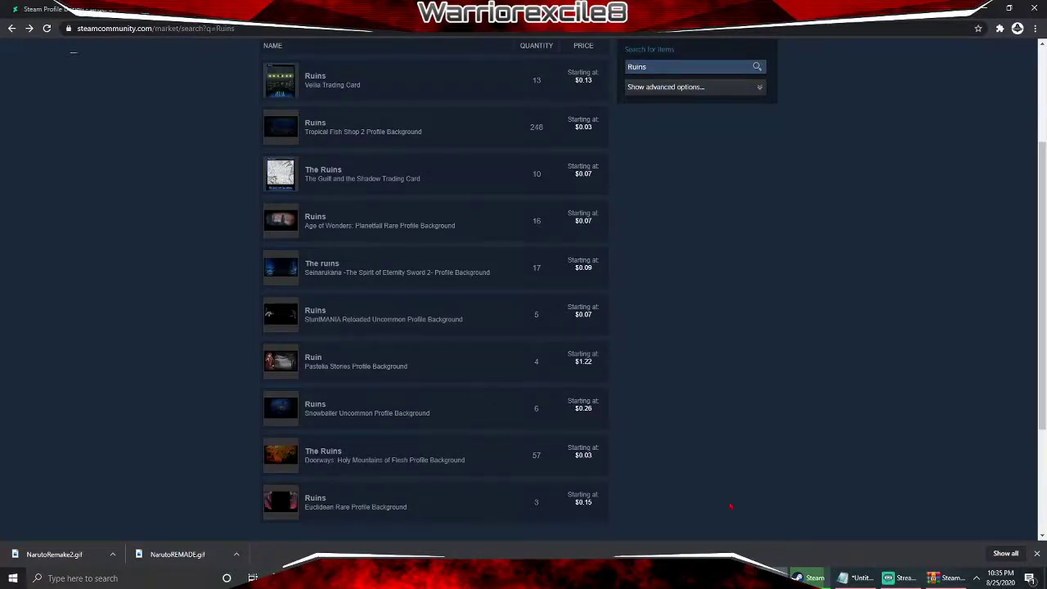
pyautogui.scroll(-1, 607, 507)
pyautogui.click(517, 492)
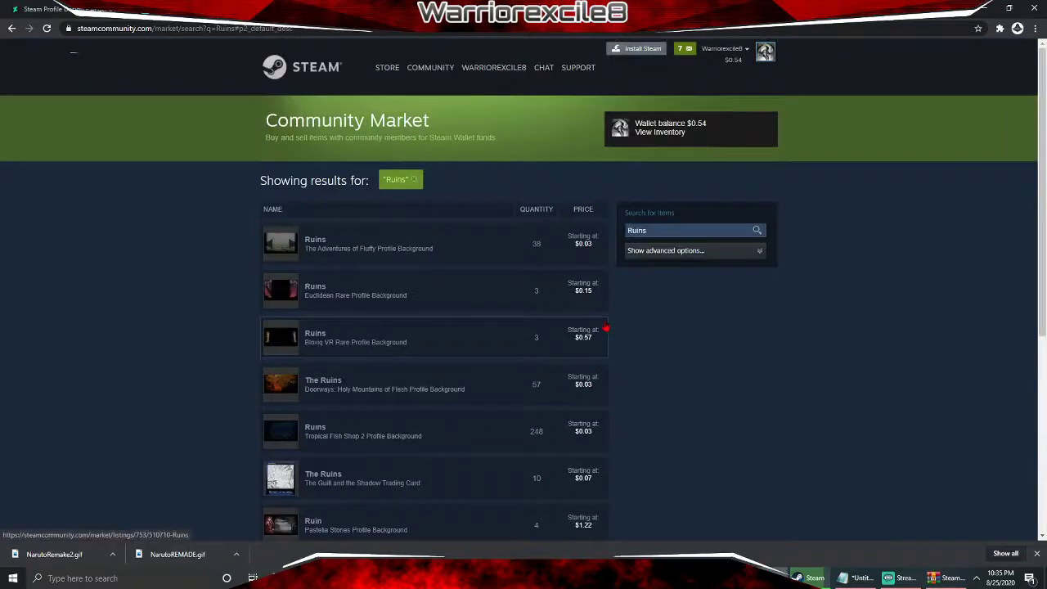
pyautogui.scroll(-3, 605, 328)
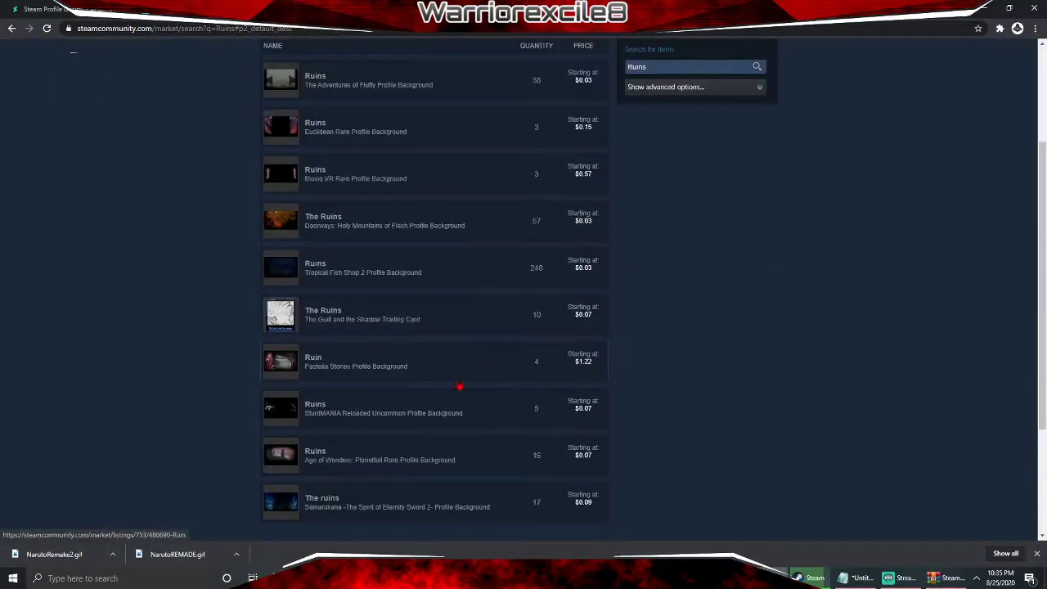
pyautogui.scroll(3, 583, 494)
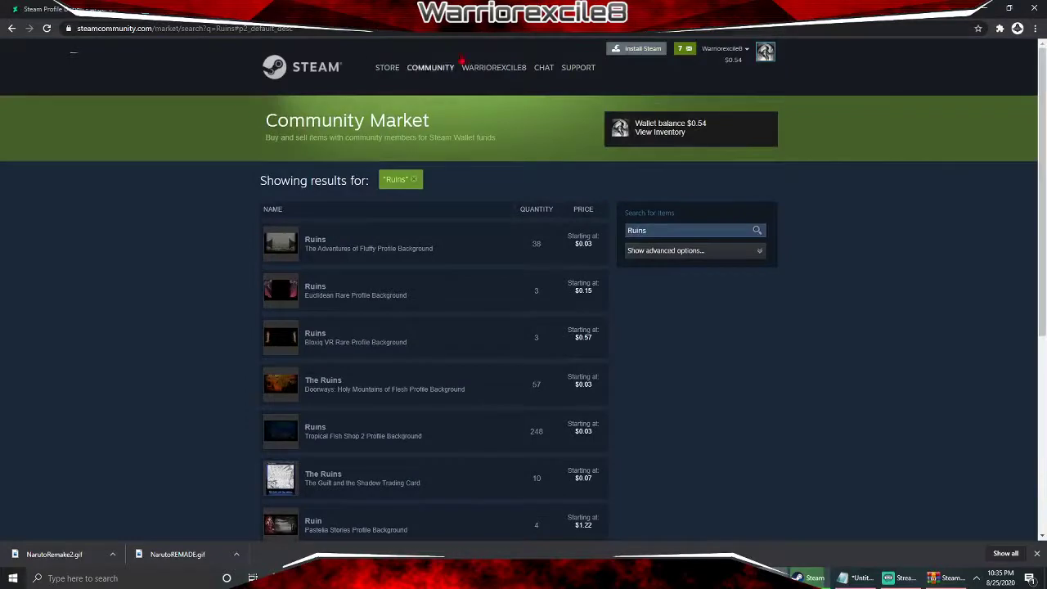
pyautogui.moveTo(505, 81)
pyautogui.click(490, 100)
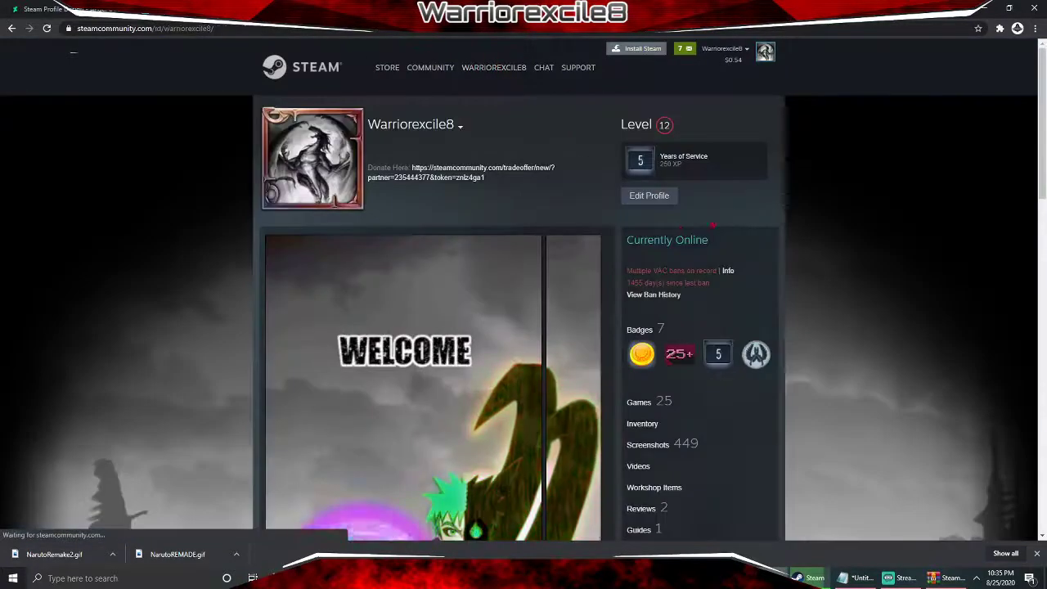
# - Check the Ruins background's game name in the Profile Background chooser
pyautogui.click(642, 203)
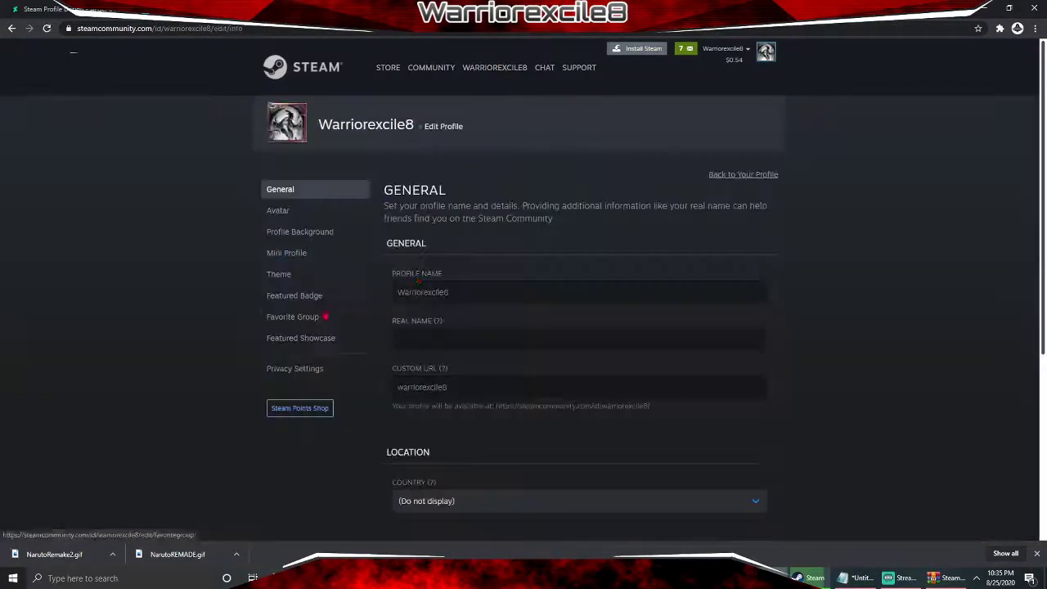
pyautogui.click(330, 233)
pyautogui.scroll(-2, 327, 235)
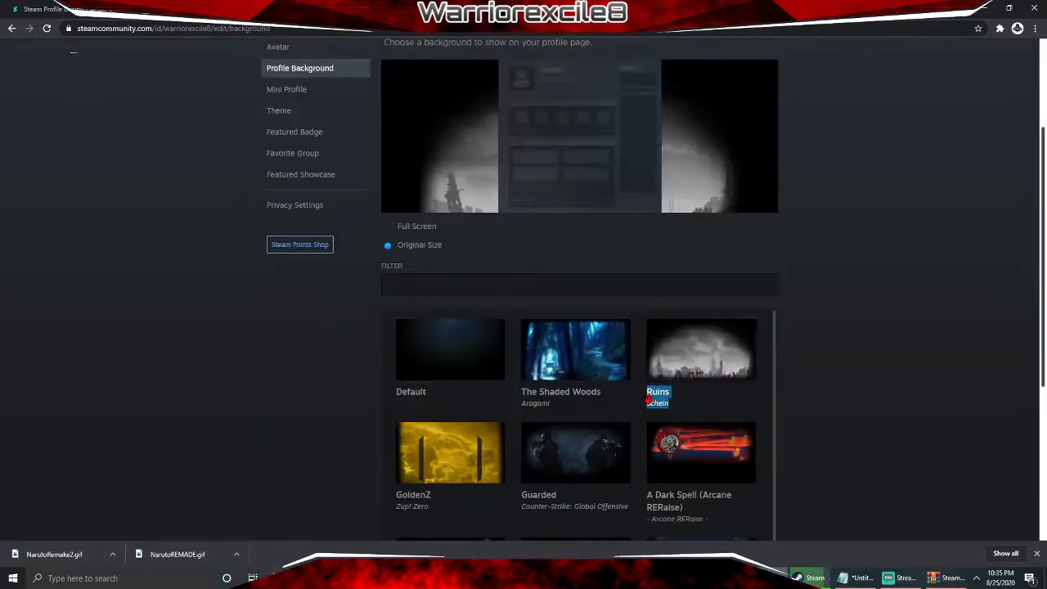
pyautogui.scroll(2, 655, 400)
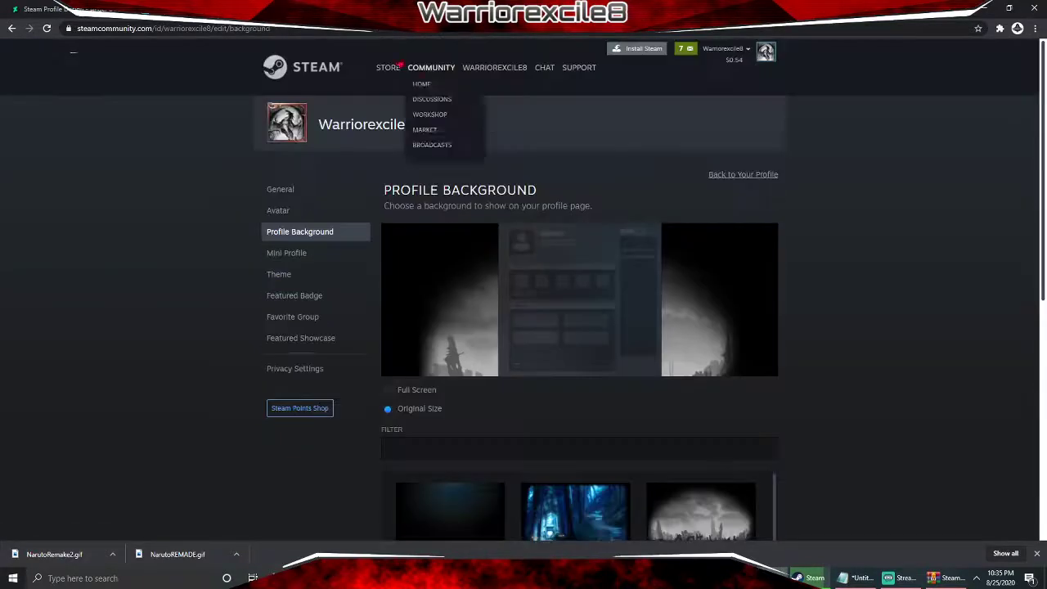
# - Search the Market for 'Ruins Scheu' and open the Ruins Schein background listing
pyautogui.click(428, 134)
pyautogui.click(671, 418)
pyautogui.write('Ruins Scheu')
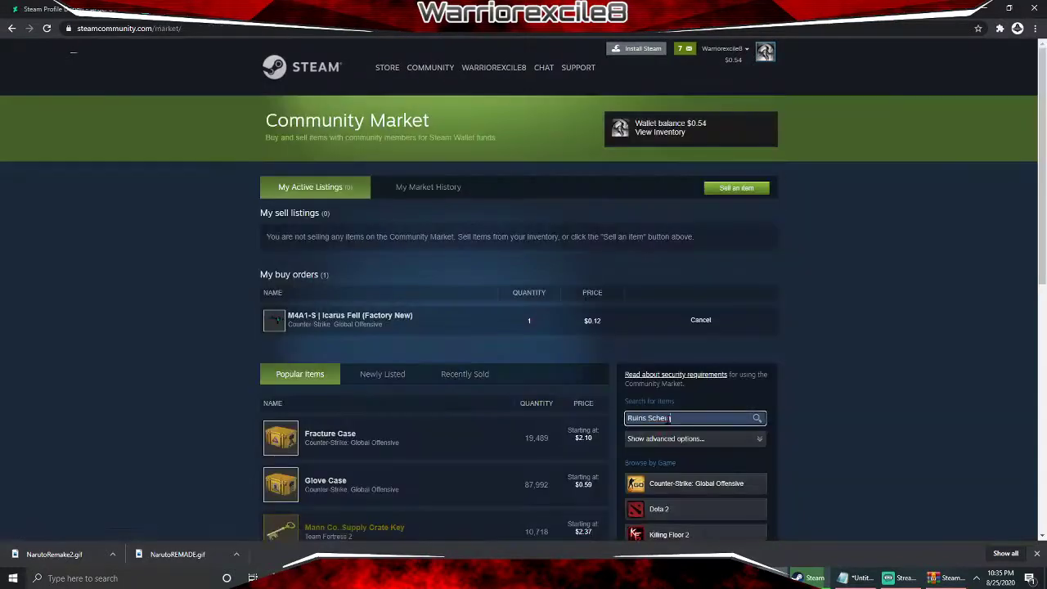
pyautogui.press('Return')
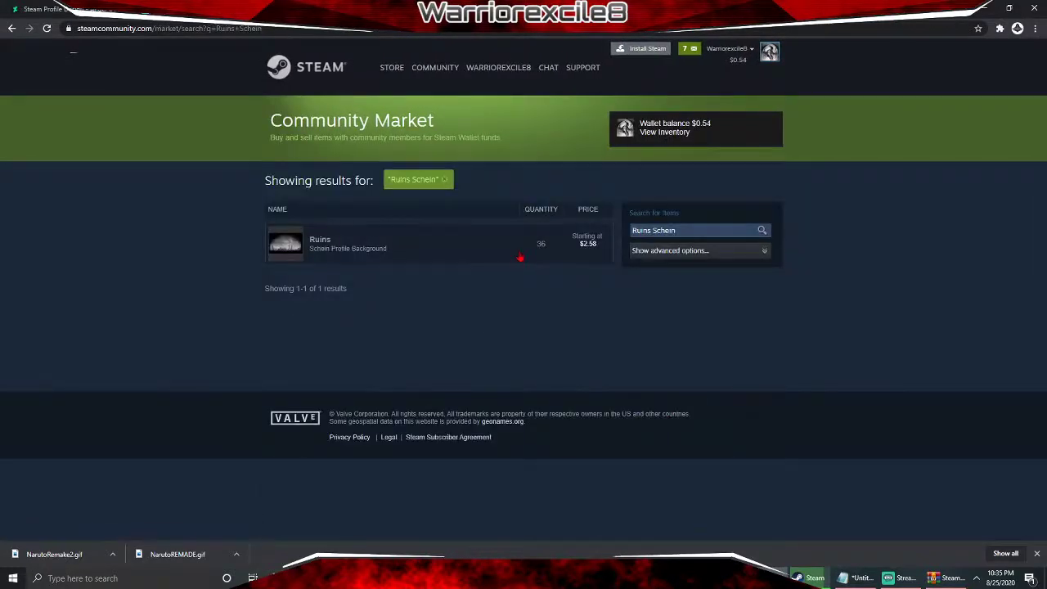
pyautogui.click(519, 257)
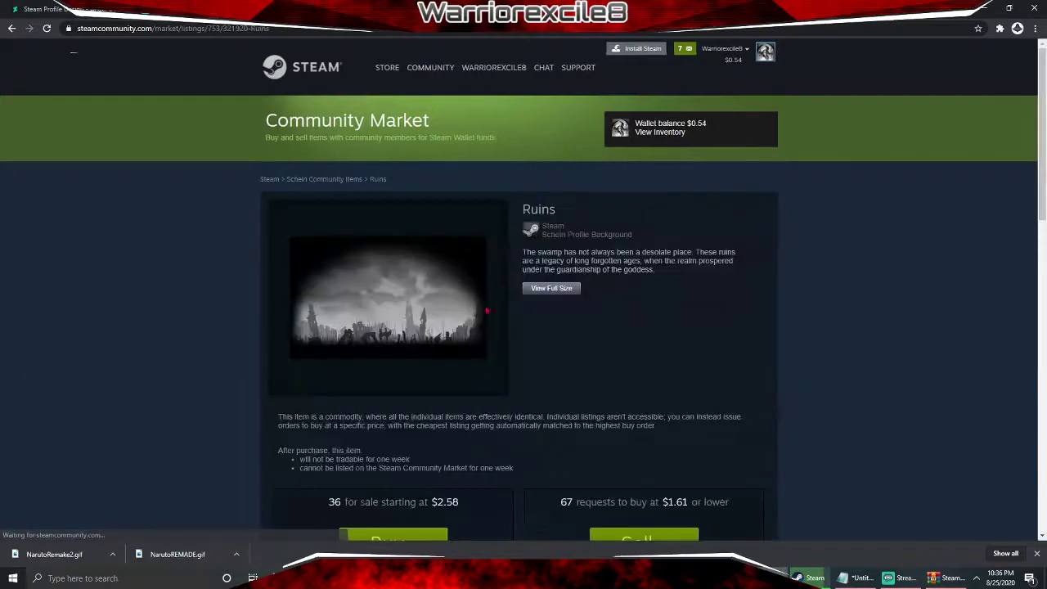
pyautogui.scroll(-2, 507, 303)
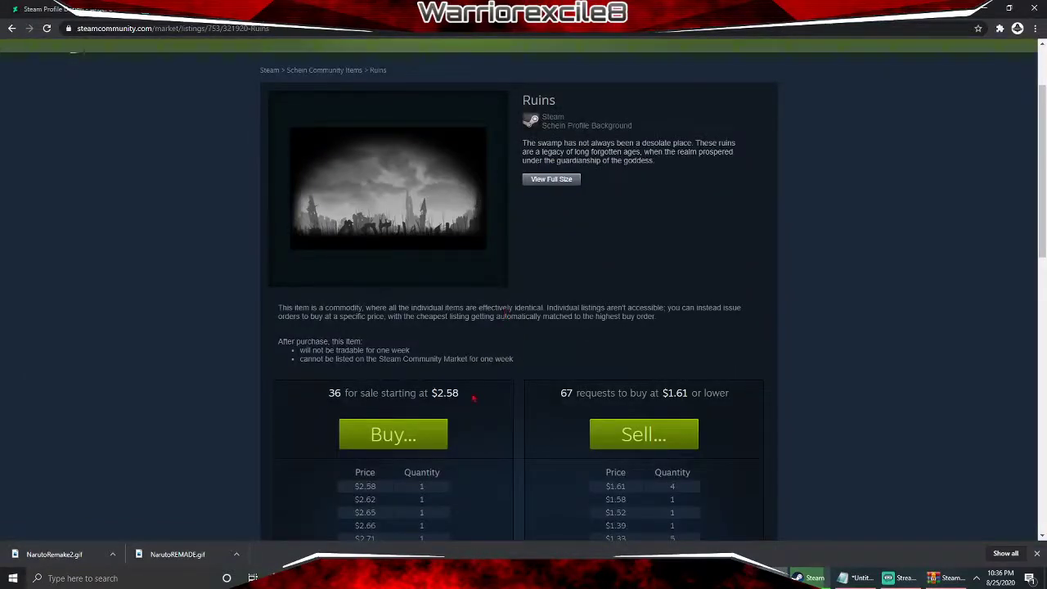
# - Compare the Ruins market listing ($2.58) with the Angel Olivia (Animated) DeviantArt page, ending on DeviantArt
pyautogui.moveTo(432, 394)
pyautogui.mouseDown()
pyautogui.moveTo(329, 394)
pyautogui.moveTo(440, 393)
pyautogui.mouseUp()
pyautogui.scroll(2, 474, 398)
pyautogui.hotkey('alt', 'Left')
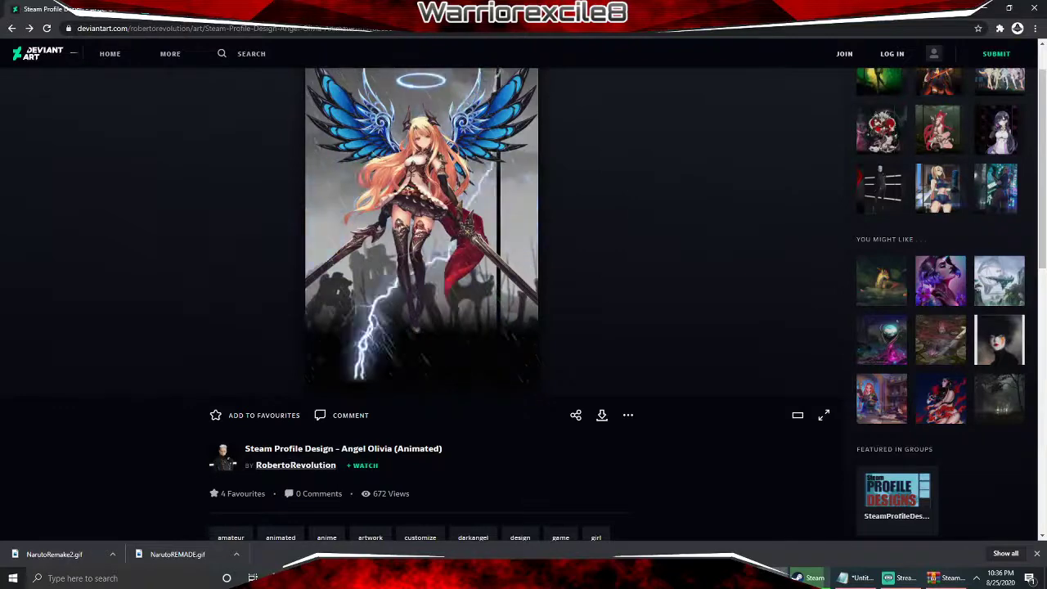
pyautogui.hotkey('alt', 'Right')
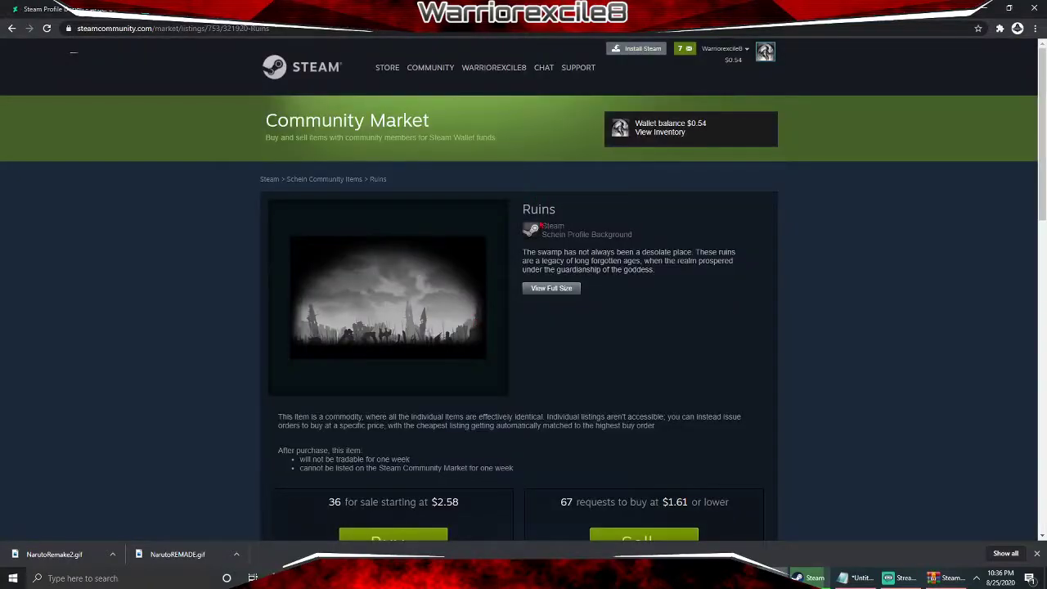
pyautogui.moveTo(524, 209); pyautogui.dragTo(695, 254)
pyautogui.click(640, 276)
pyautogui.hotkey('alt', 'Left')
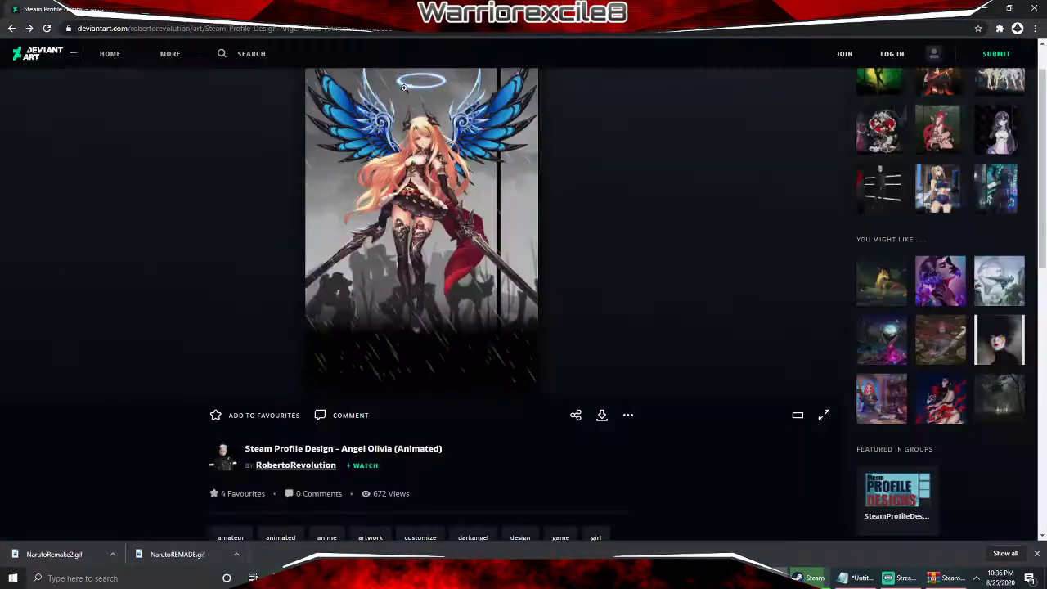
pyautogui.scroll(-1, 474, 253)
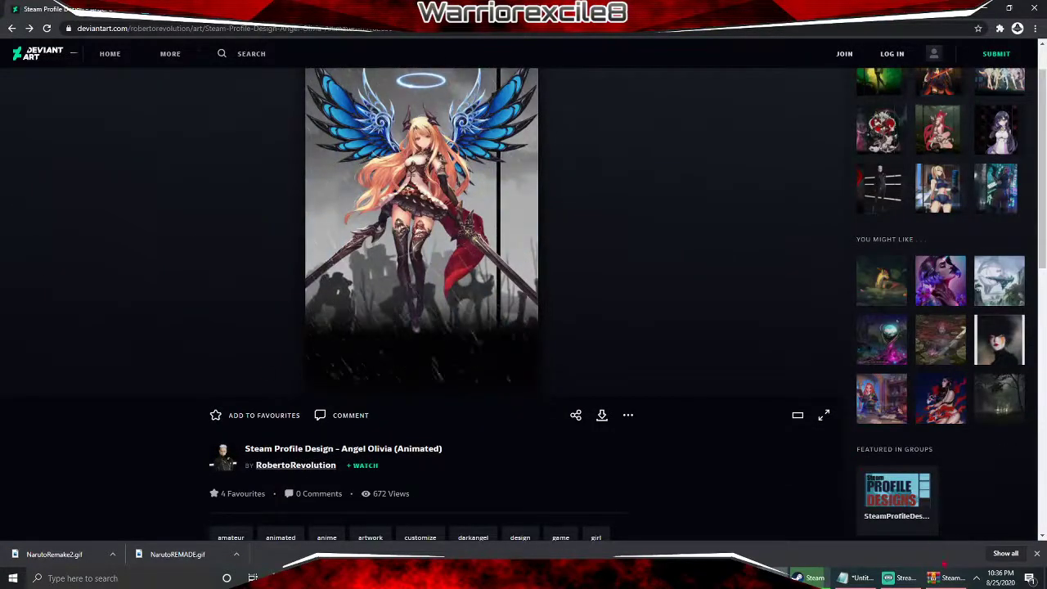
pyautogui.hotkey('alt', 'Tab')
# - Compare the sizes of Artwork_Middle.gif and Artwork_Right_Top.gif in the WinRAR archive
pyautogui.click(360, 176)
pyautogui.click(385, 185)
pyautogui.click(399, 176)
pyautogui.click(399, 185)
pyautogui.click(400, 177)
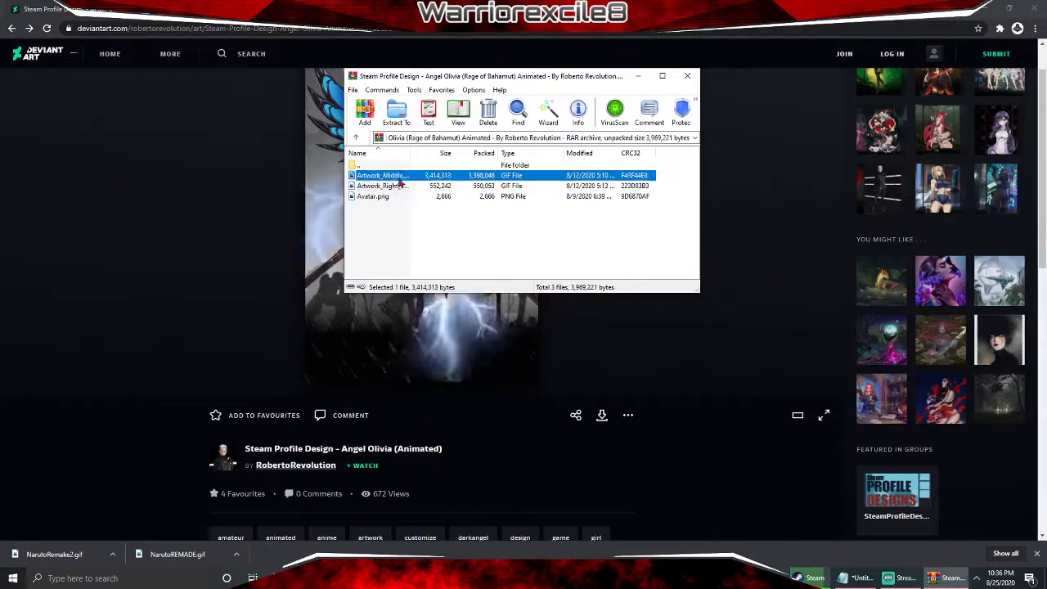
pyautogui.click(404, 187)
pyautogui.click(402, 176)
pyautogui.click(404, 186)
pyautogui.hotkey('alt', 'Tab')
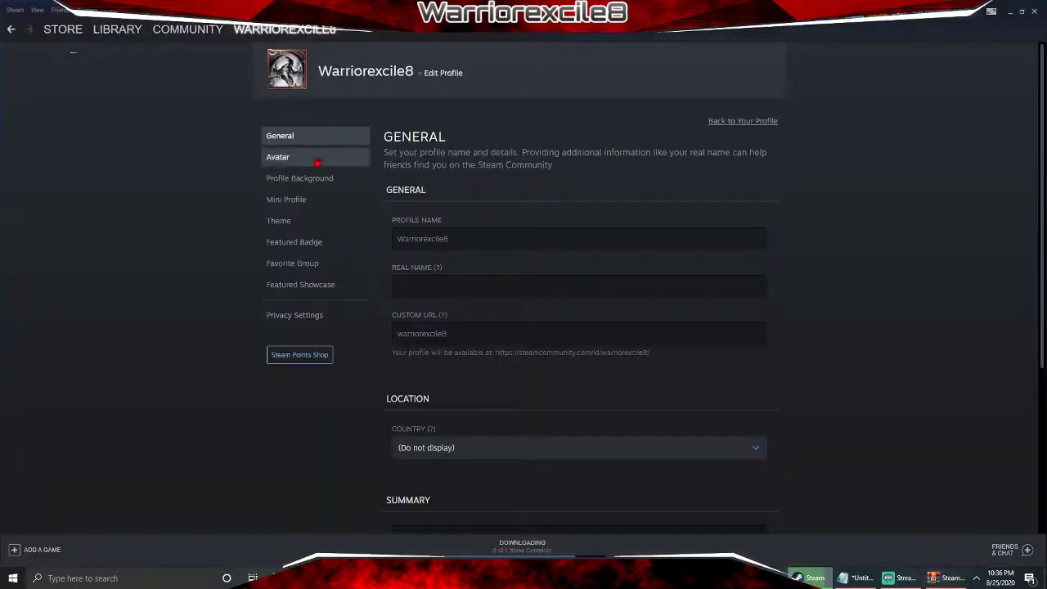
# - From the profile's Artwork tab, open a Not Game Specific artwork upload form
pyautogui.moveTo(235, 33)
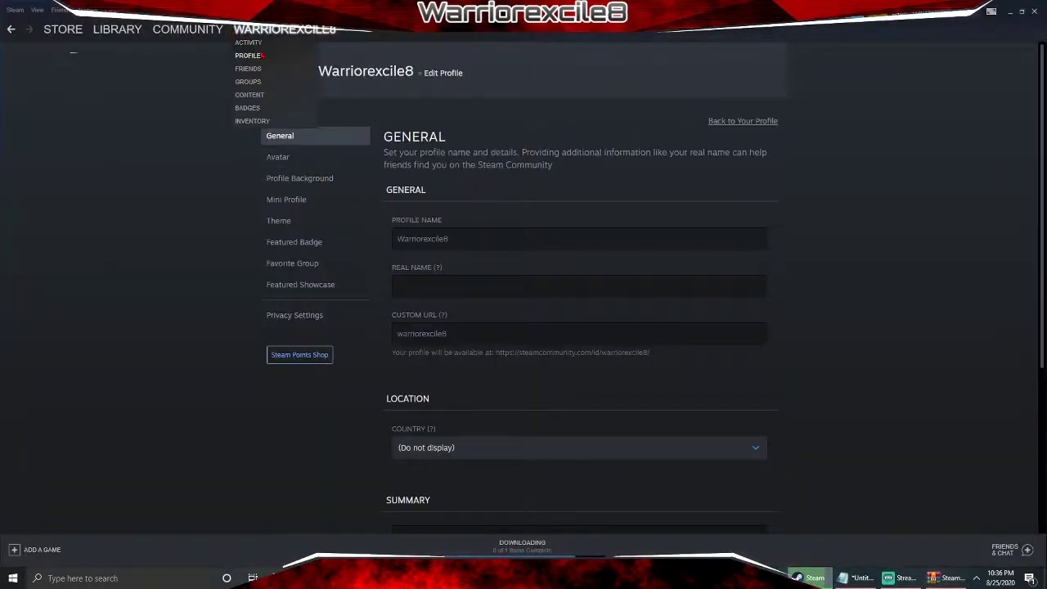
pyautogui.click(263, 54)
pyautogui.scroll(-5, 646, 280)
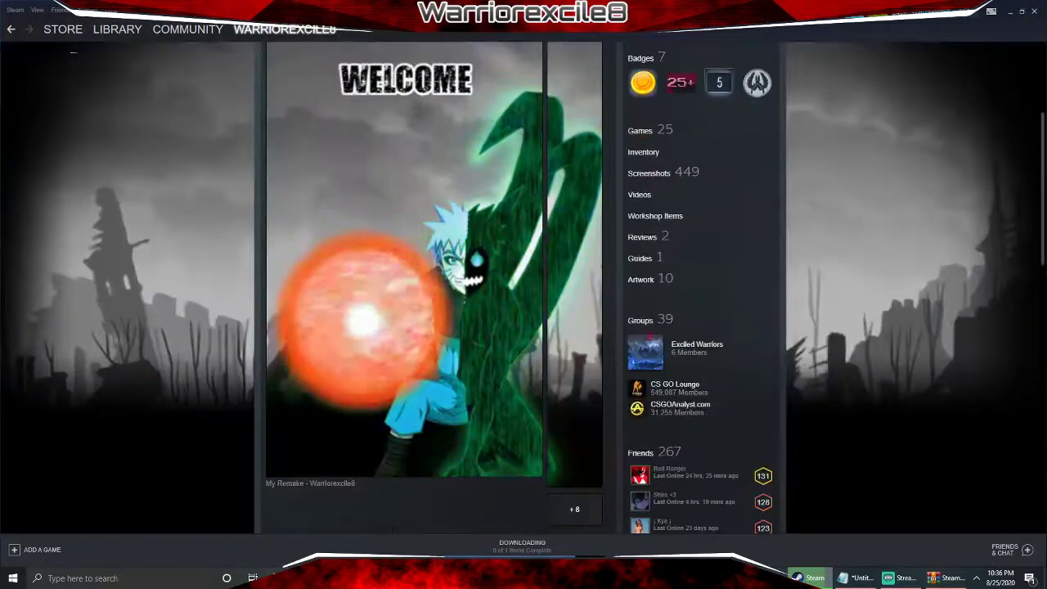
pyautogui.click(643, 280)
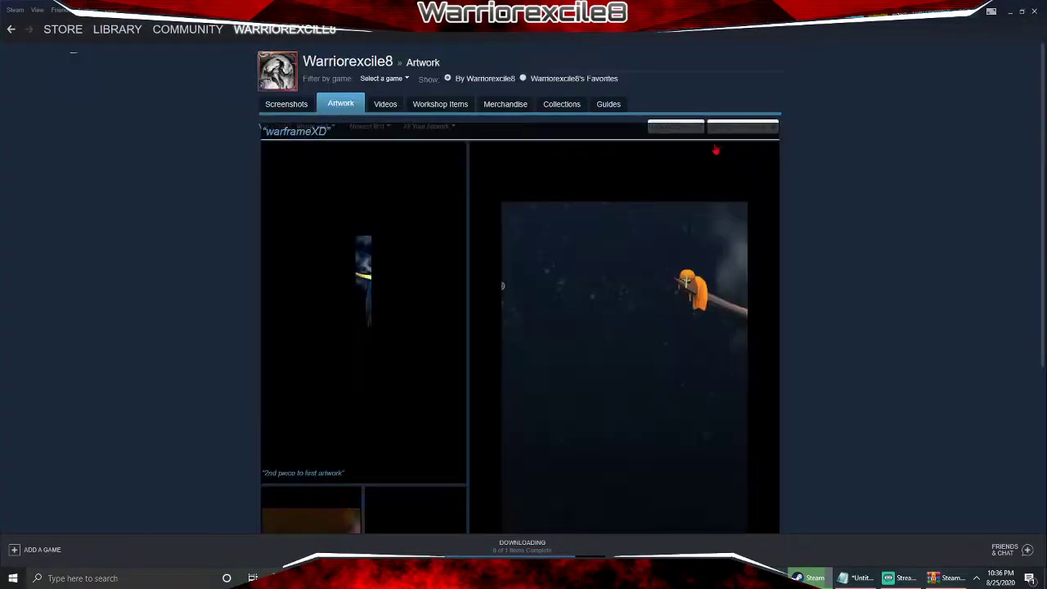
pyautogui.click(690, 127)
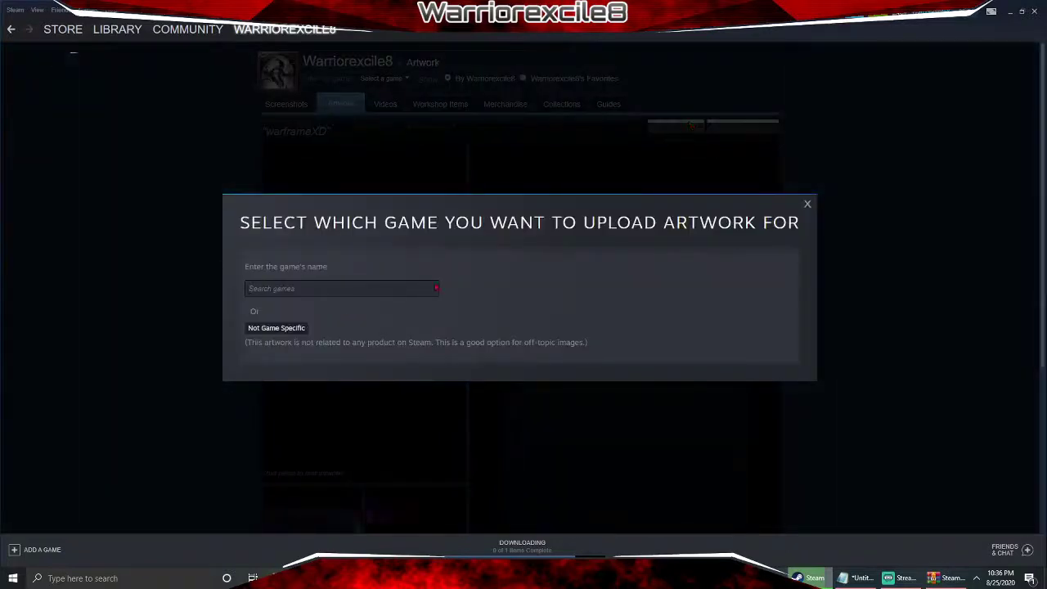
pyautogui.click(807, 204)
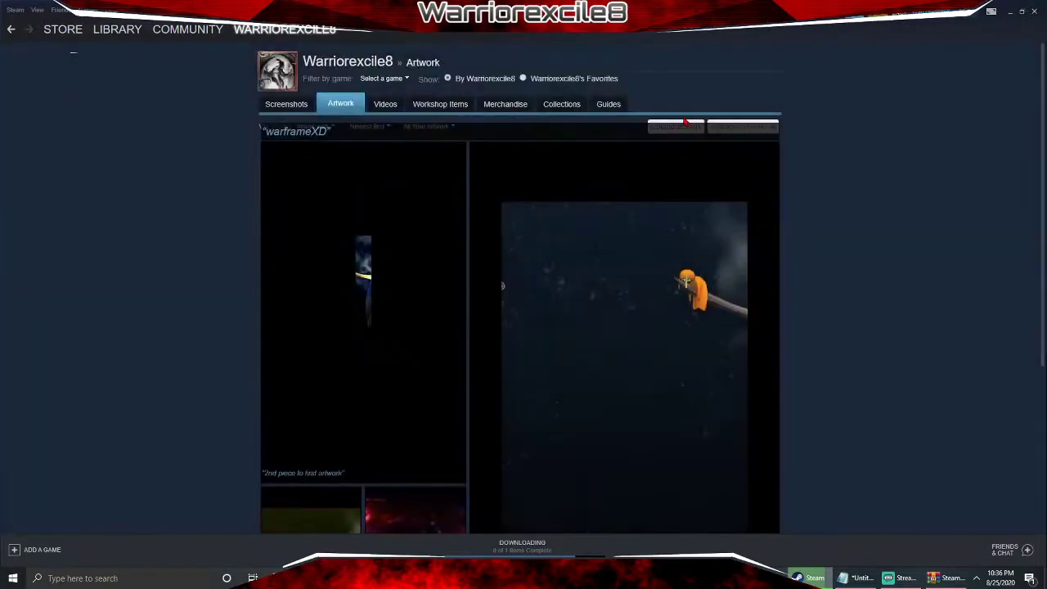
pyautogui.click(676, 127)
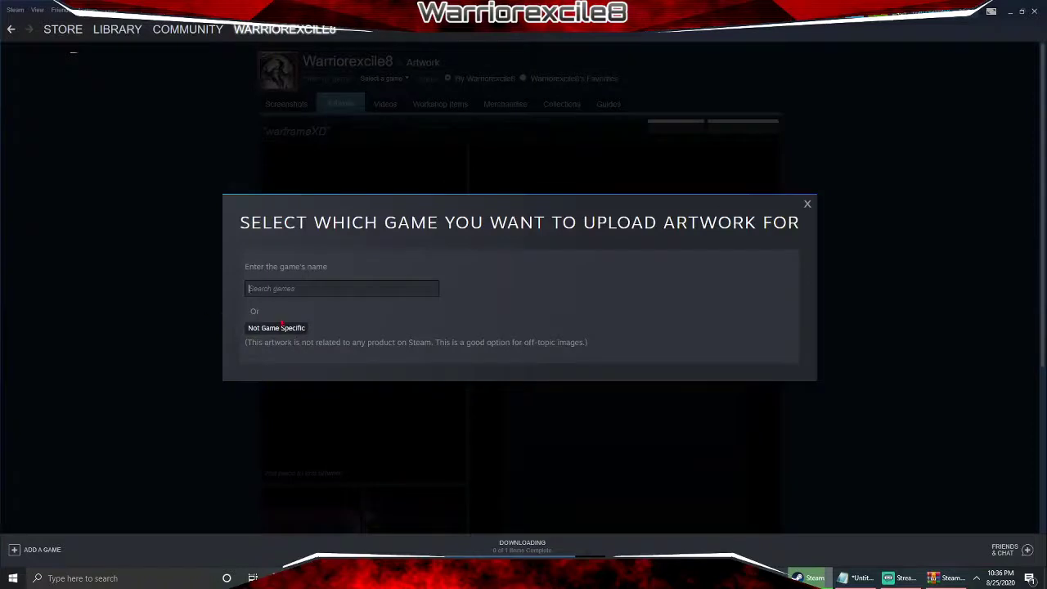
pyautogui.click(264, 334)
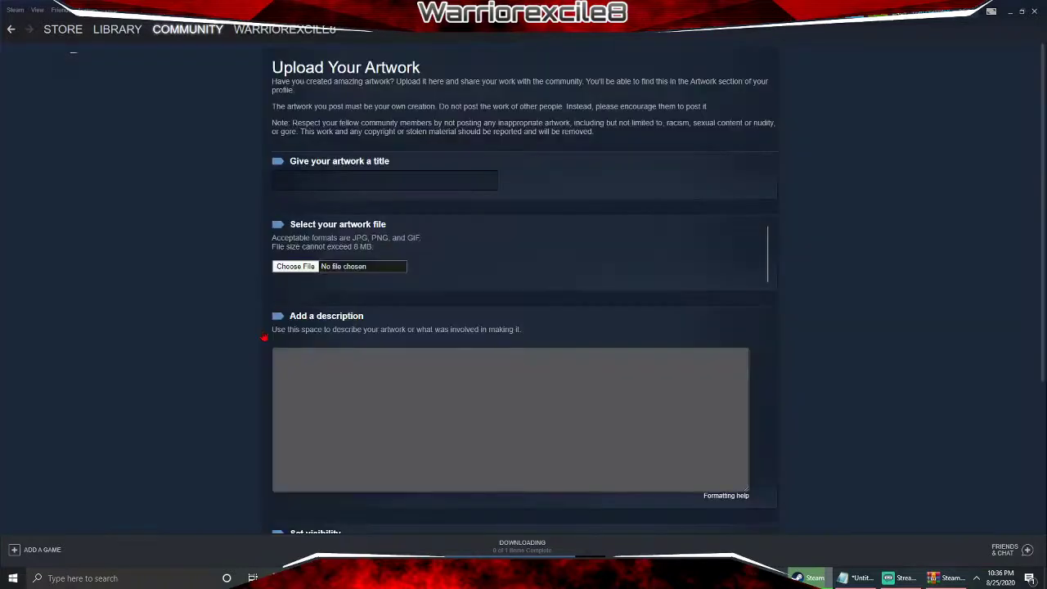
# - Focus the artwork title field and check the page's right-click options, leaving the form blank
pyautogui.click(381, 180)
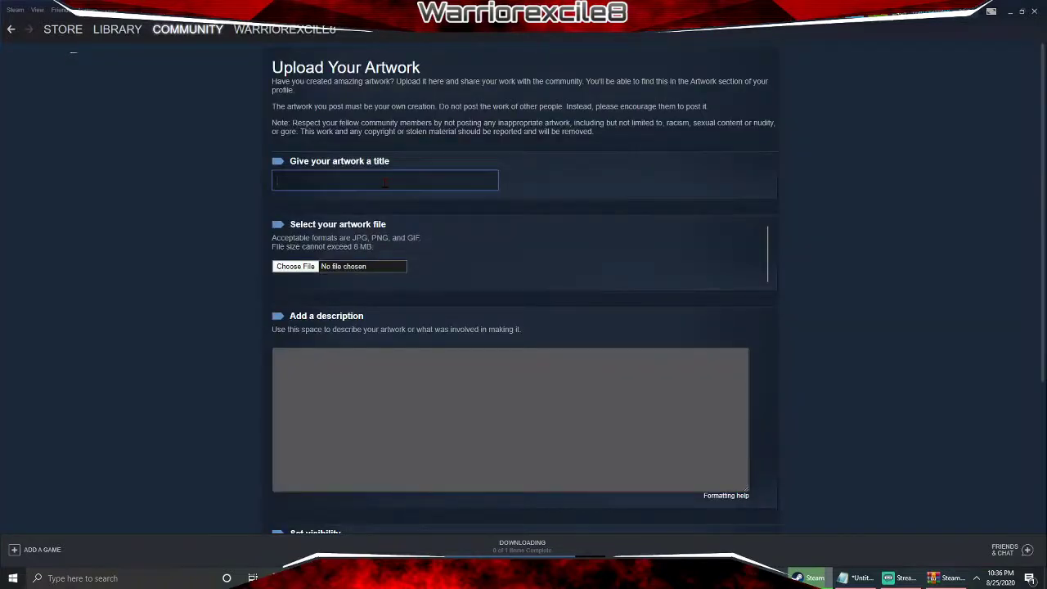
pyautogui.rightClick(811, 275)
pyautogui.click(882, 352)
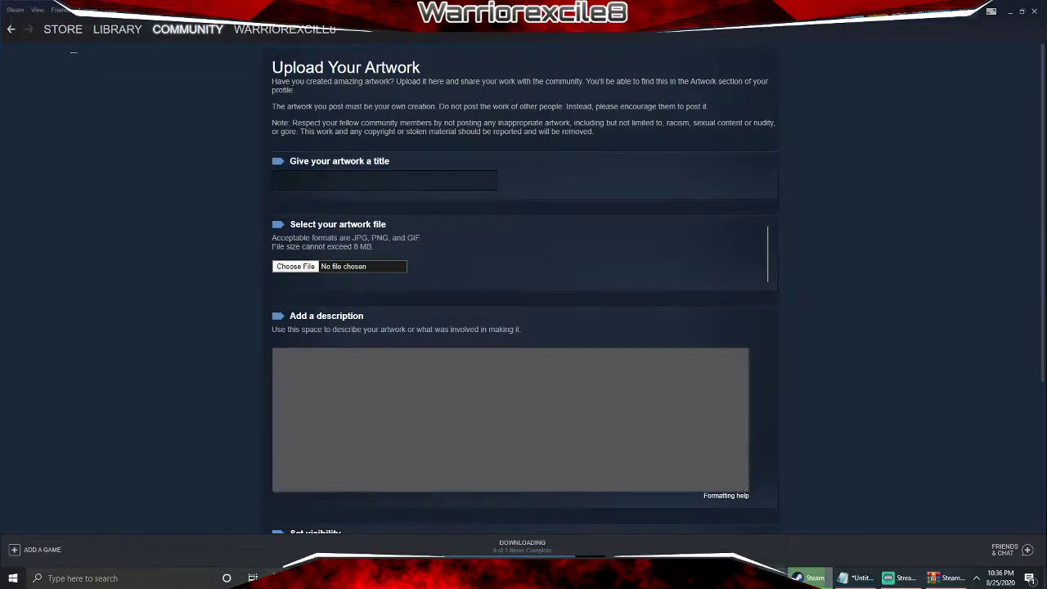
pyautogui.hotkey('alt', 'Tab')
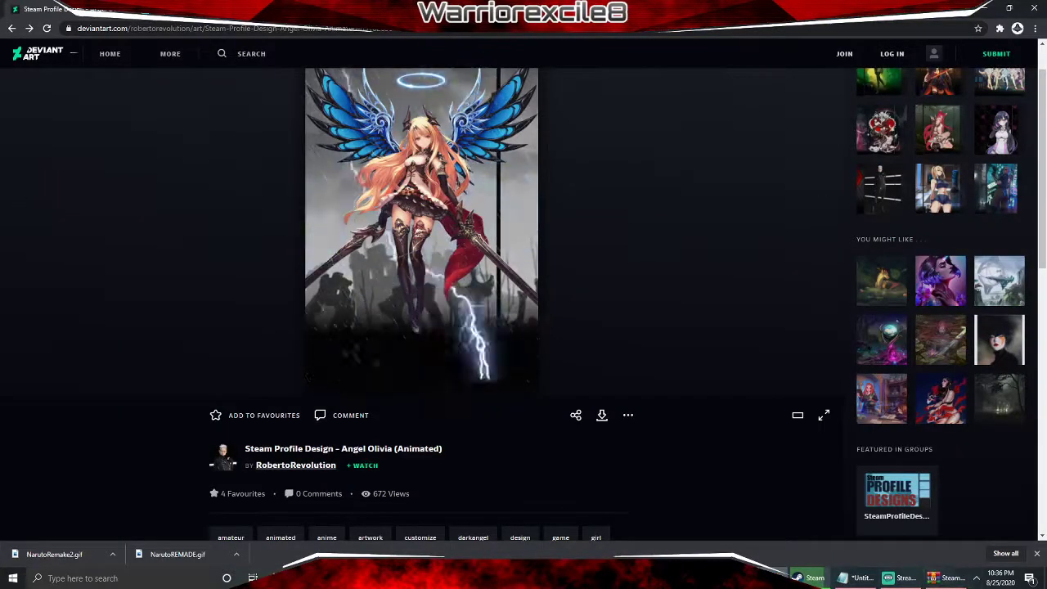
# - In Chrome, go from the Steam profile's Artwork page to a Not Game Specific upload form
pyautogui.hotkey('alt', 'Tab')
pyautogui.moveTo(494, 70)
pyautogui.click(501, 99)
pyautogui.scroll(-3, 620, 211)
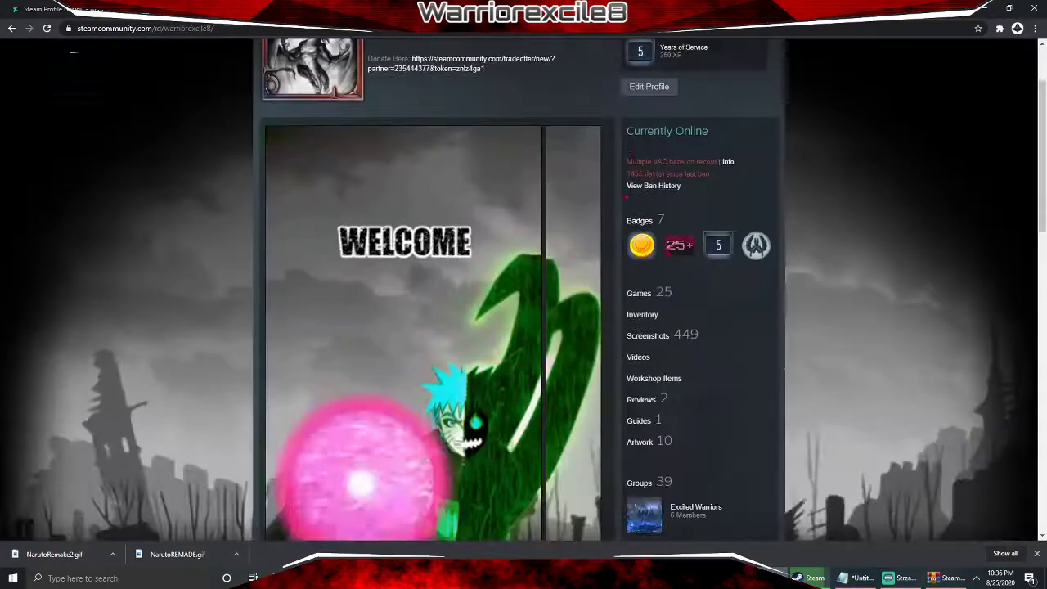
pyautogui.click(654, 88)
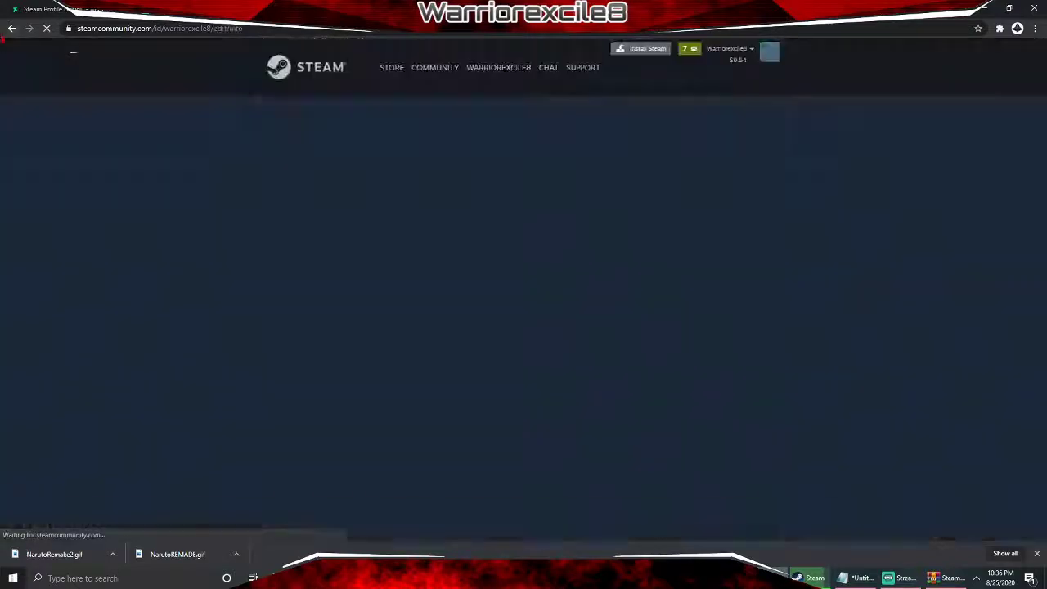
pyautogui.click(12, 28)
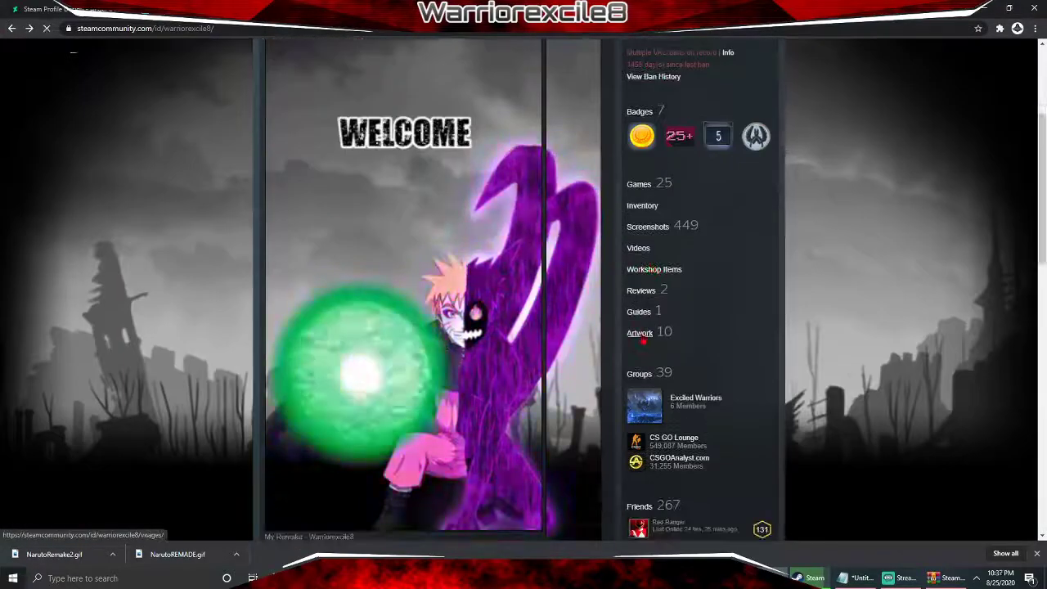
pyautogui.click(642, 335)
pyautogui.click(696, 180)
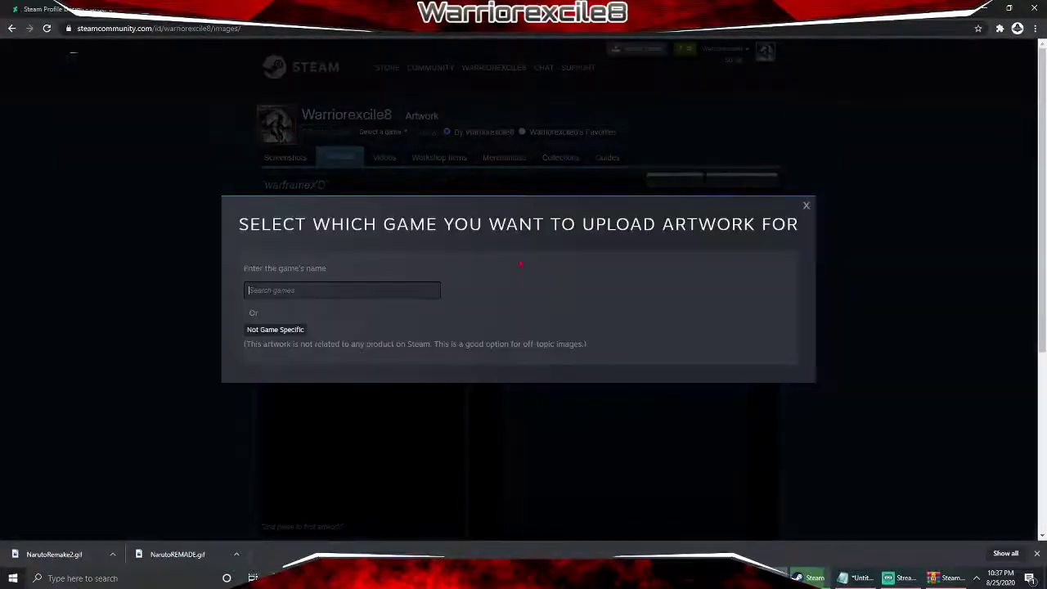
pyautogui.click(282, 331)
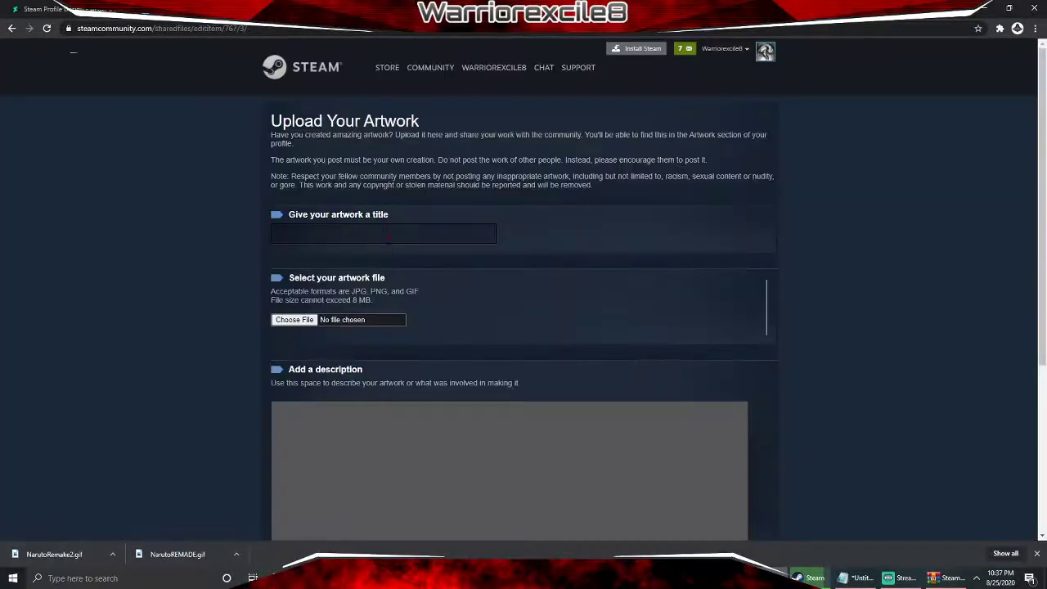
# - Fill the artwork title from autofill and edit it to 'Naruto Reeee'
pyautogui.click(396, 240)
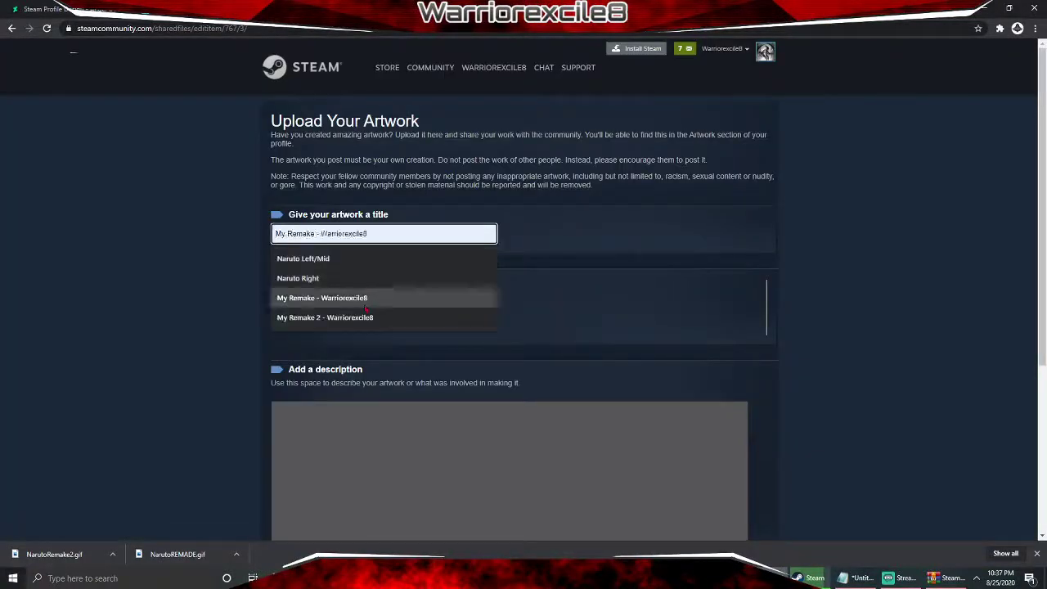
pyautogui.click(357, 283)
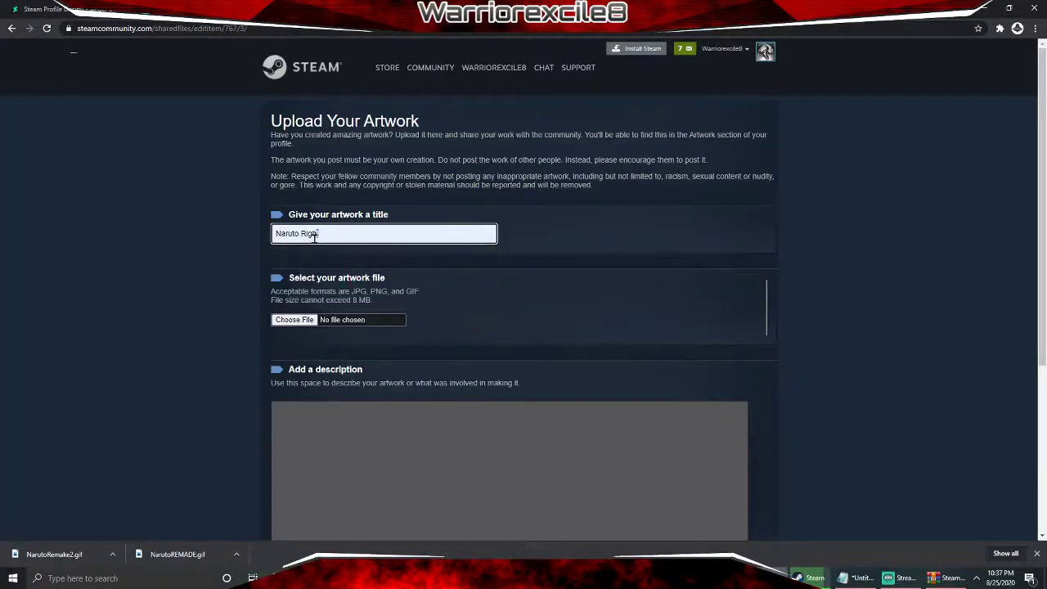
pyautogui.press('BackSpace')
pyautogui.press('BackSpace')
pyautogui.press('BackSpace')
pyautogui.press('BackSpace')
pyautogui.write('e')
# - Attach Artwork_Middle.gif to the upload and try Save and Continue
pyautogui.scroll(-2, 357, 292)
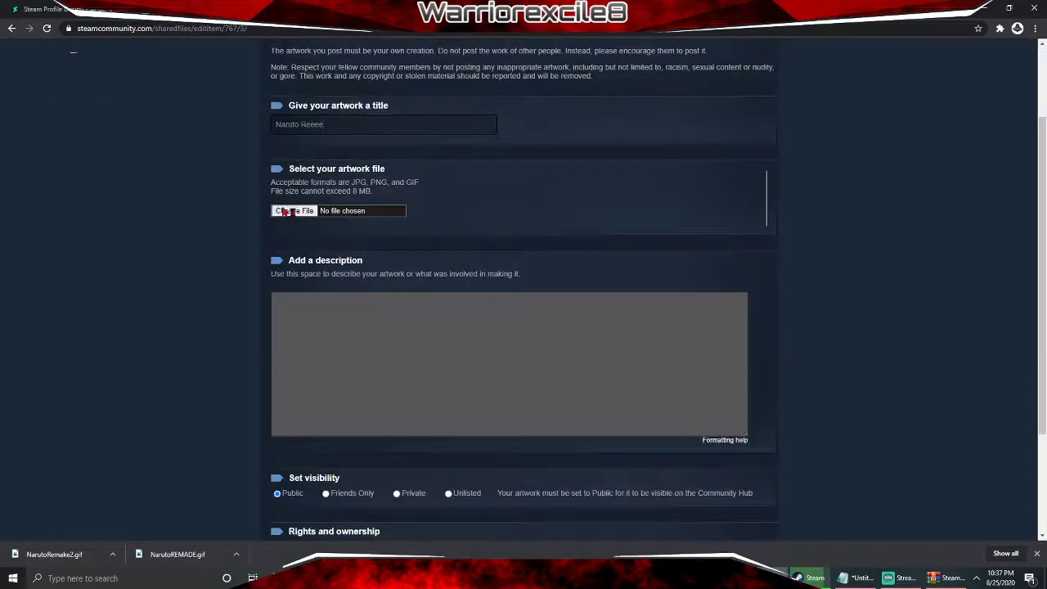
pyautogui.click(294, 209)
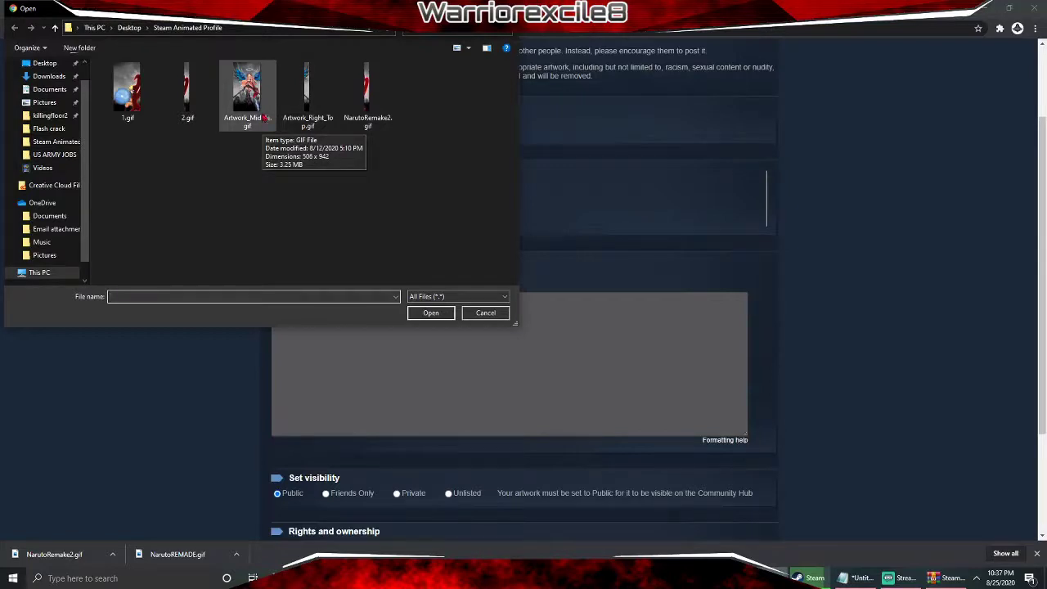
pyautogui.click(261, 103)
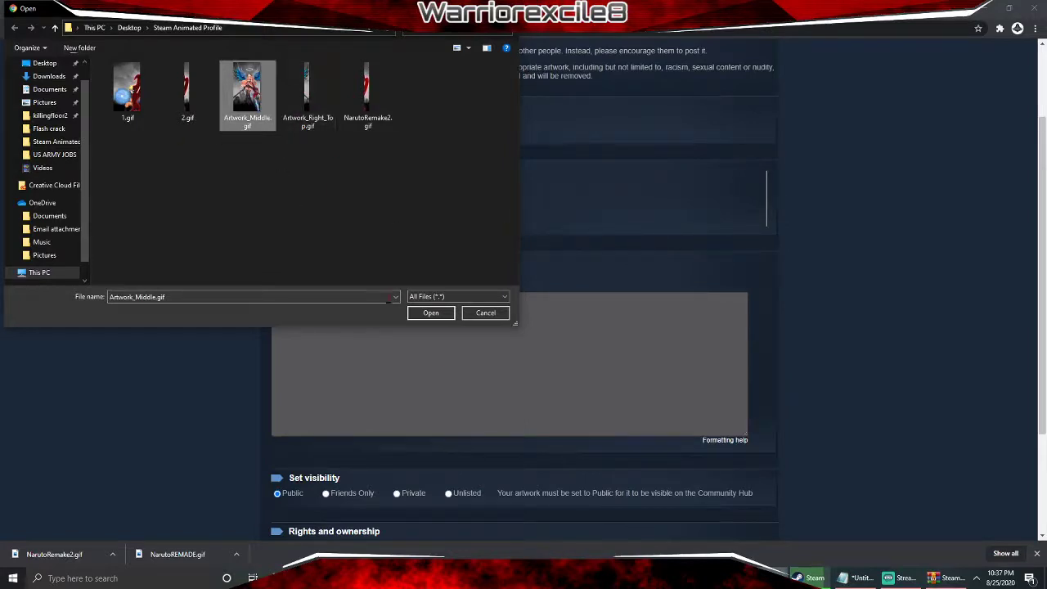
pyautogui.click(418, 314)
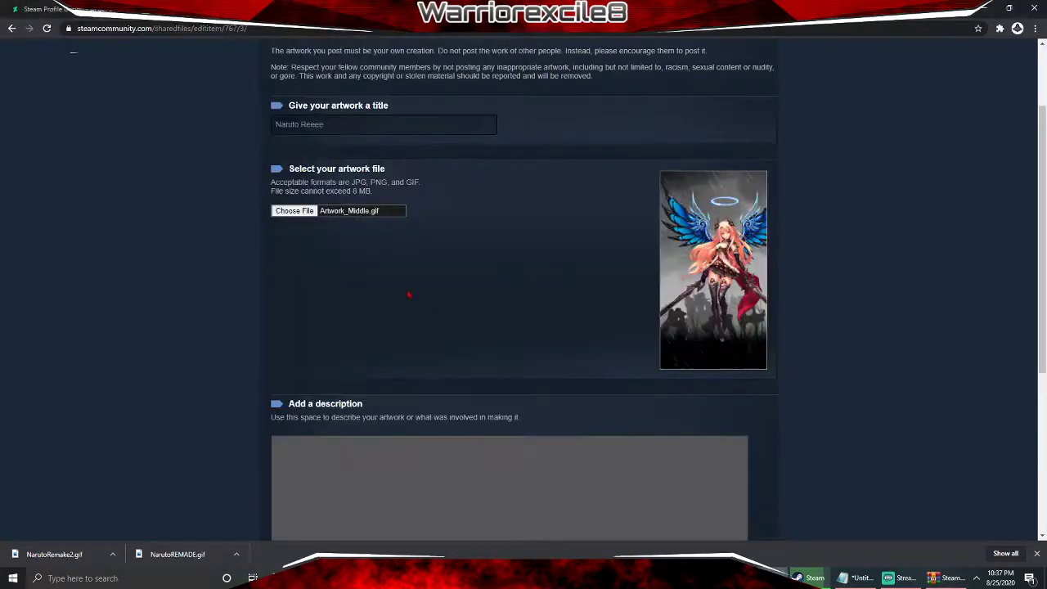
pyautogui.scroll(-4, 712, 328)
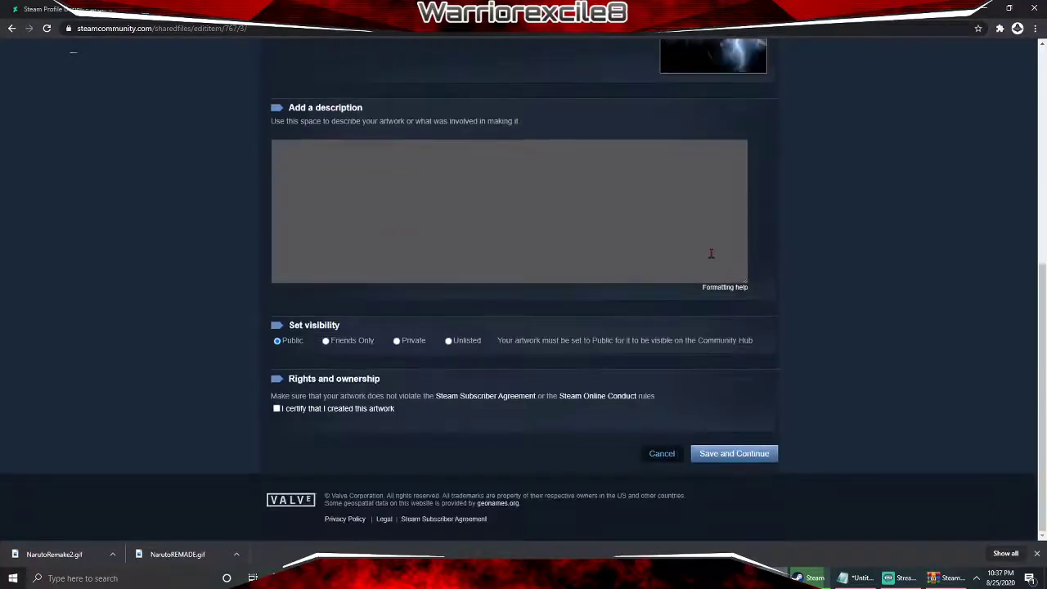
pyautogui.scroll(4, 712, 463)
pyautogui.scroll(-4, 703, 450)
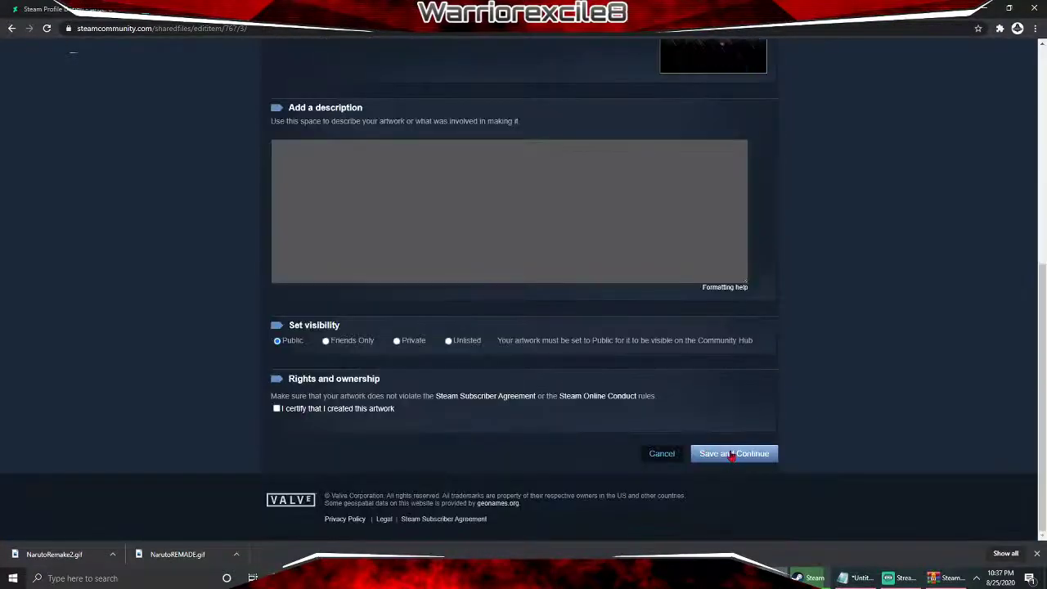
pyautogui.click(704, 451)
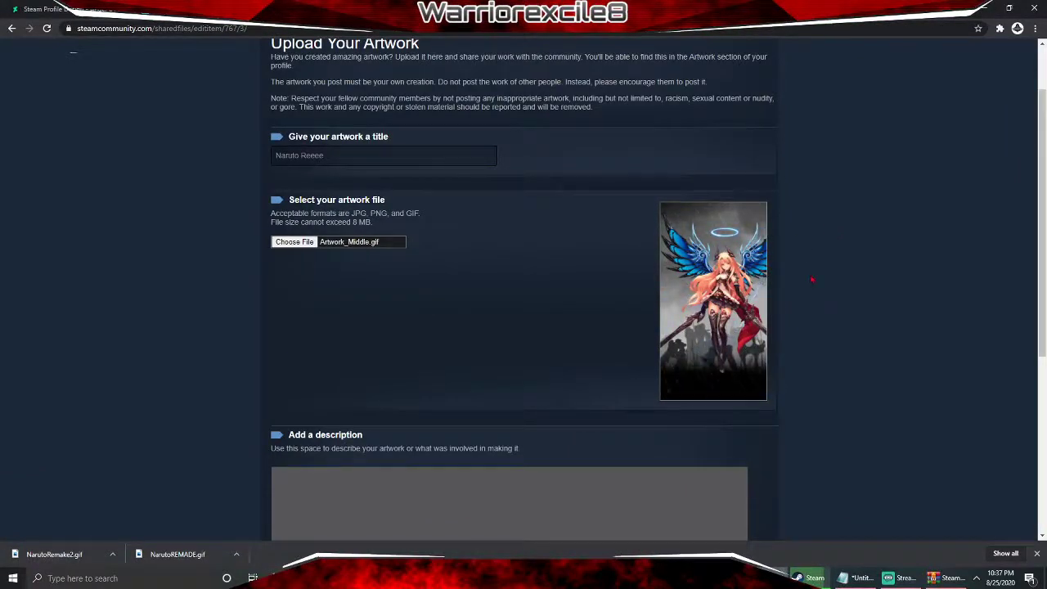
# - Open Chrome DevTools on the upload page and switch to the Console
pyautogui.rightClick(824, 236)
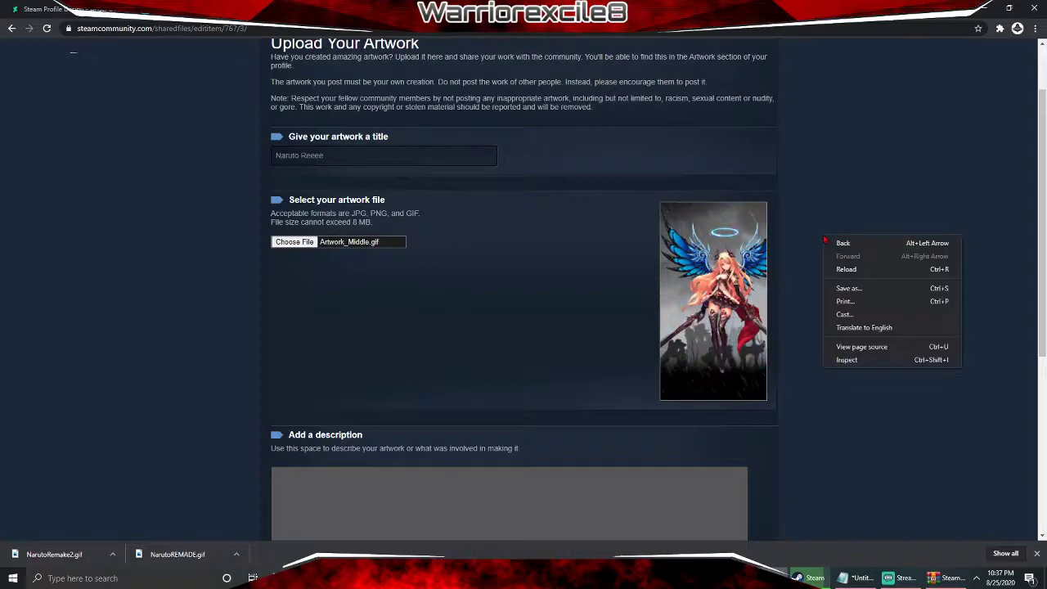
pyautogui.click(851, 360)
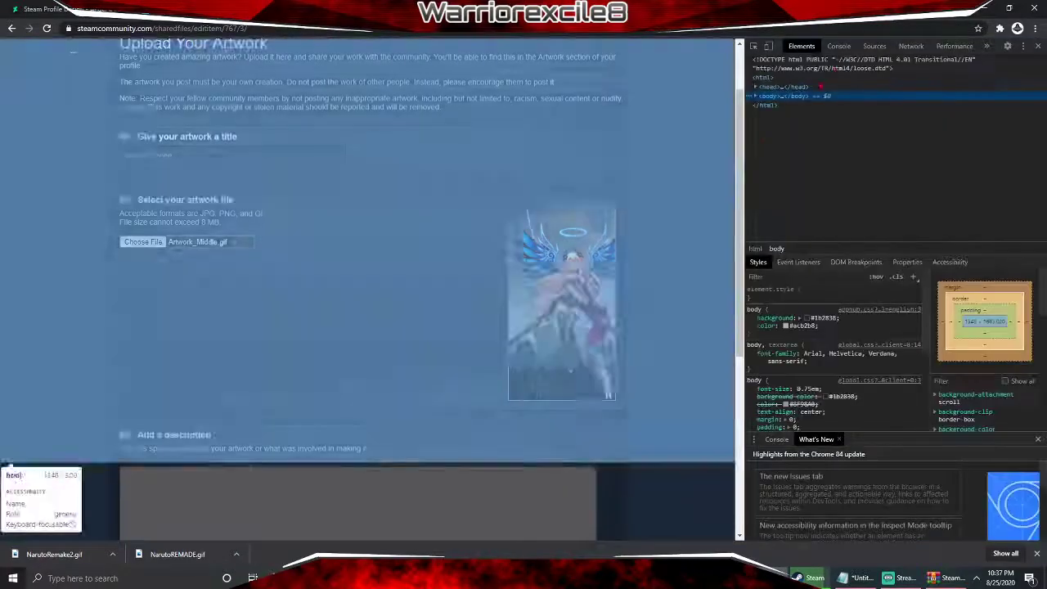
pyautogui.click(839, 46)
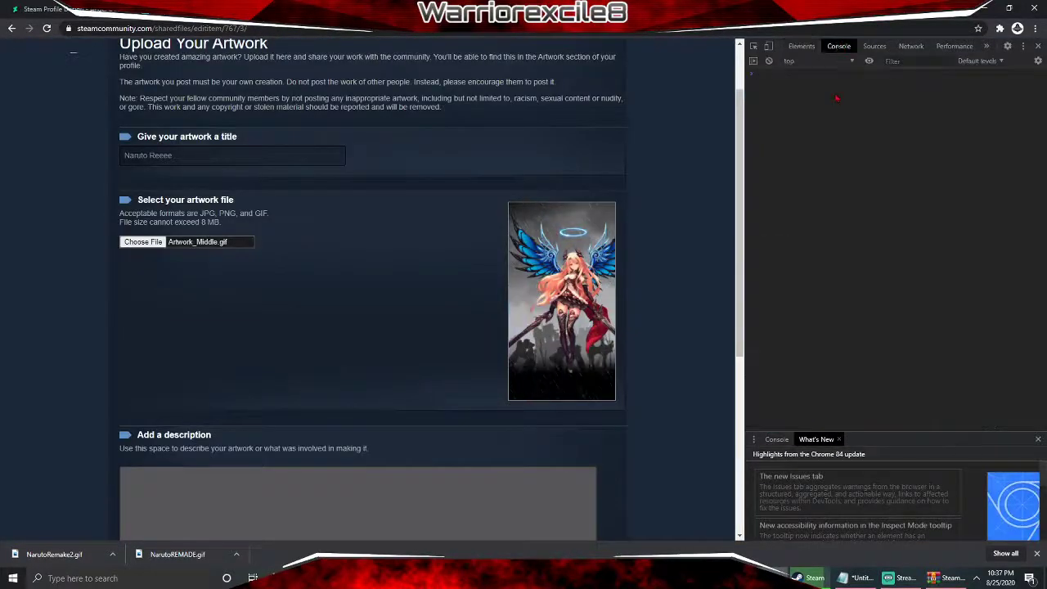
pyautogui.write('Ruins Schein')
# - Run the Notepad script in the console to set image width 1000 and height 1, then close DevTools
pyautogui.hotkey('alt', 'Tab')
pyautogui.moveTo(377, 219); pyautogui.dragTo(900, 228)
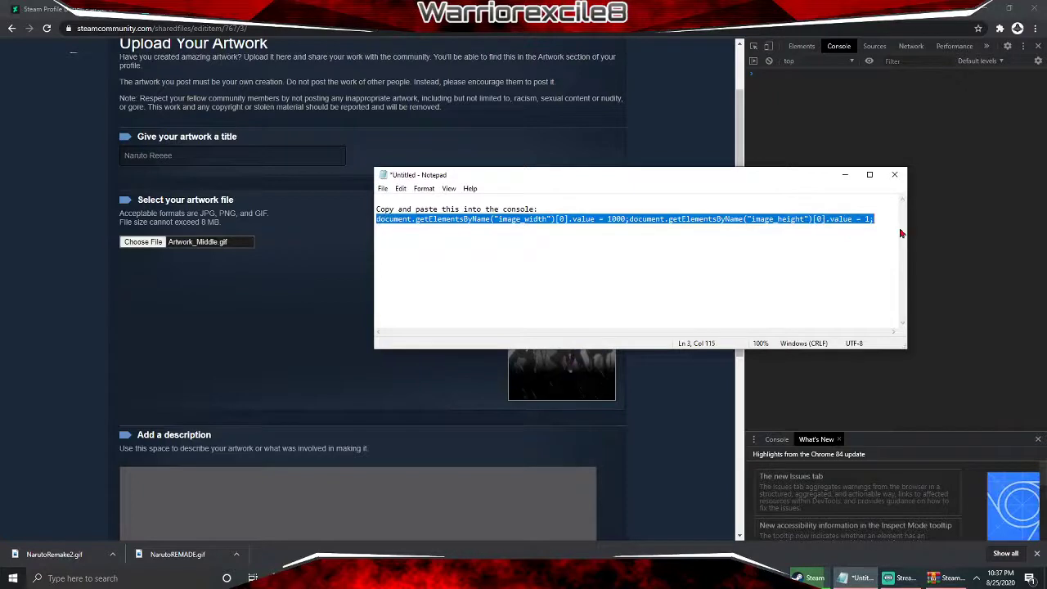
pyautogui.hotkey('ctrl', 'c')
pyautogui.click(903, 124)
pyautogui.hotkey('ctrl', 'v')
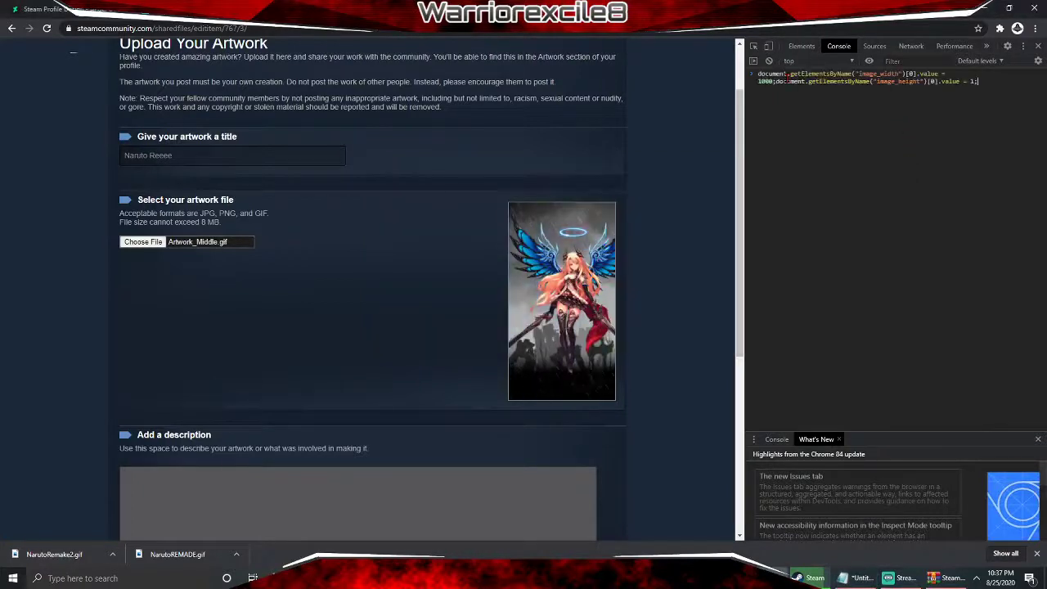
pyautogui.press('Return')
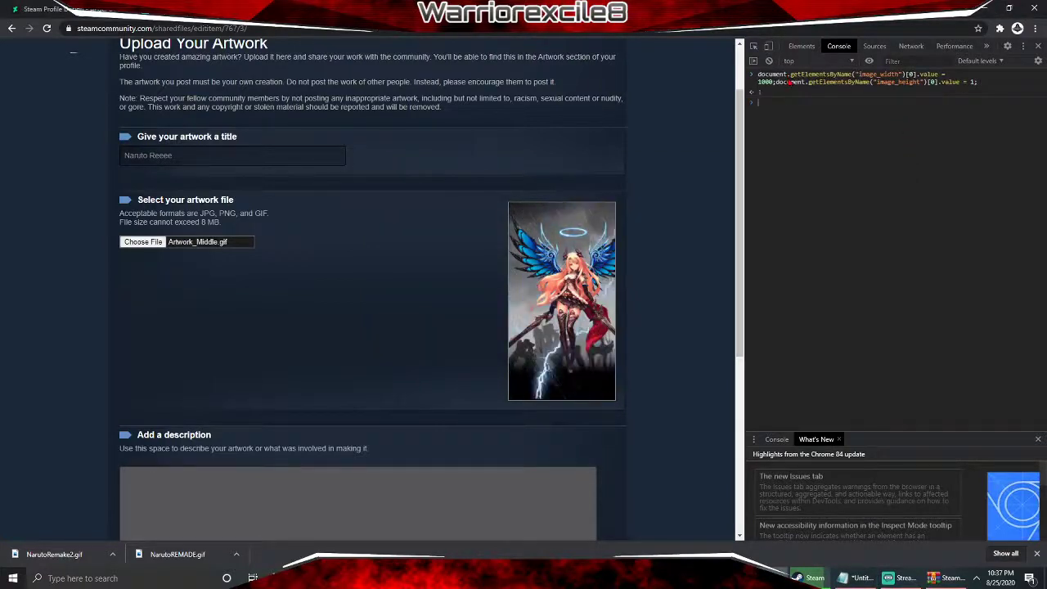
pyautogui.press('F12')
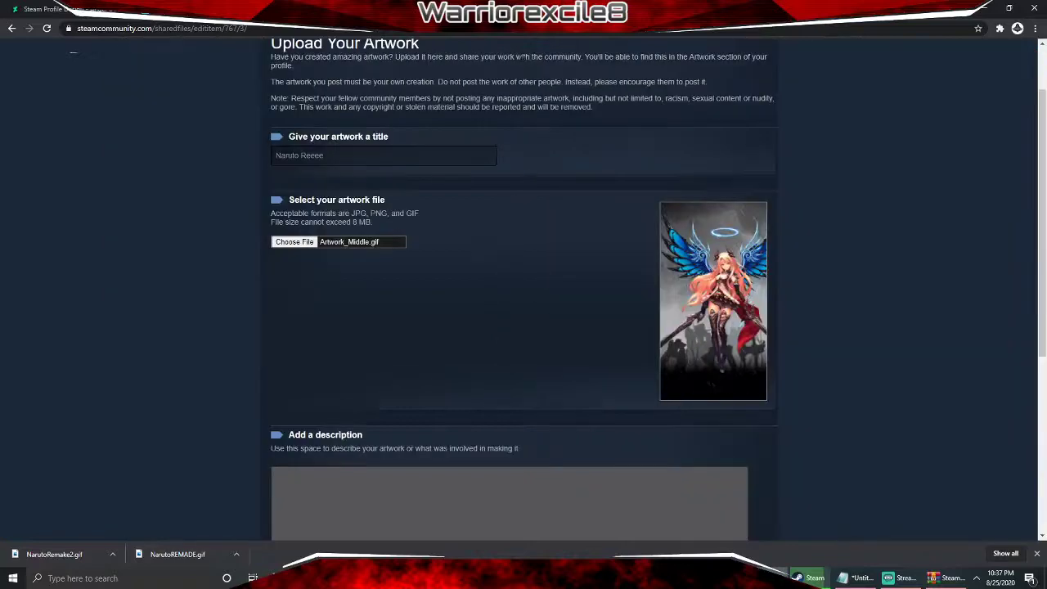
pyautogui.scroll(-1, 524, 295)
pyautogui.scroll(-3, 736, 409)
# - Submit the artwork upload, then open Edit Profile's Featured Showcase settings
pyautogui.click(740, 453)
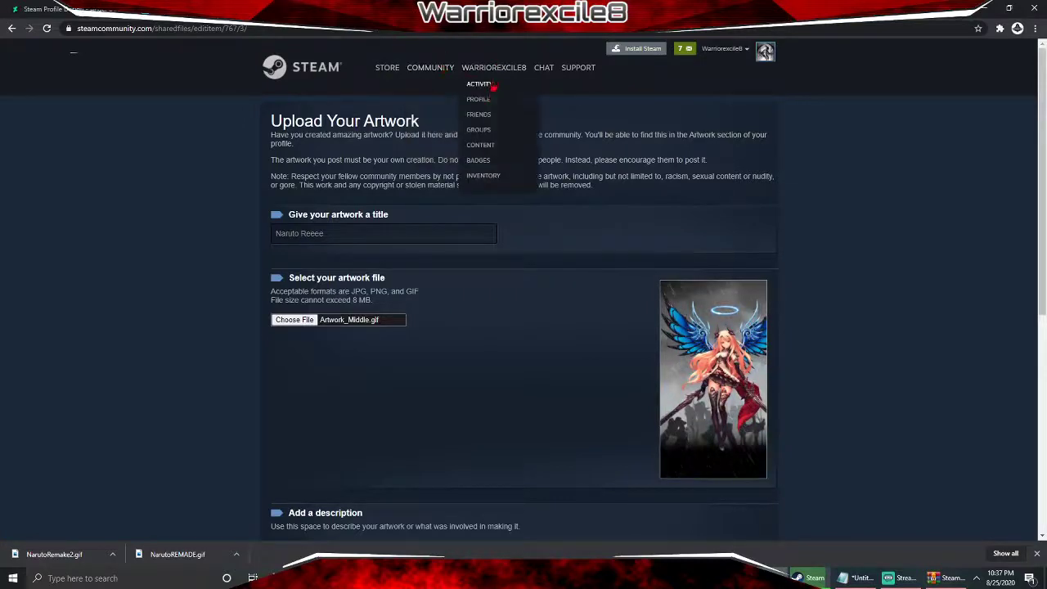
pyautogui.click(491, 104)
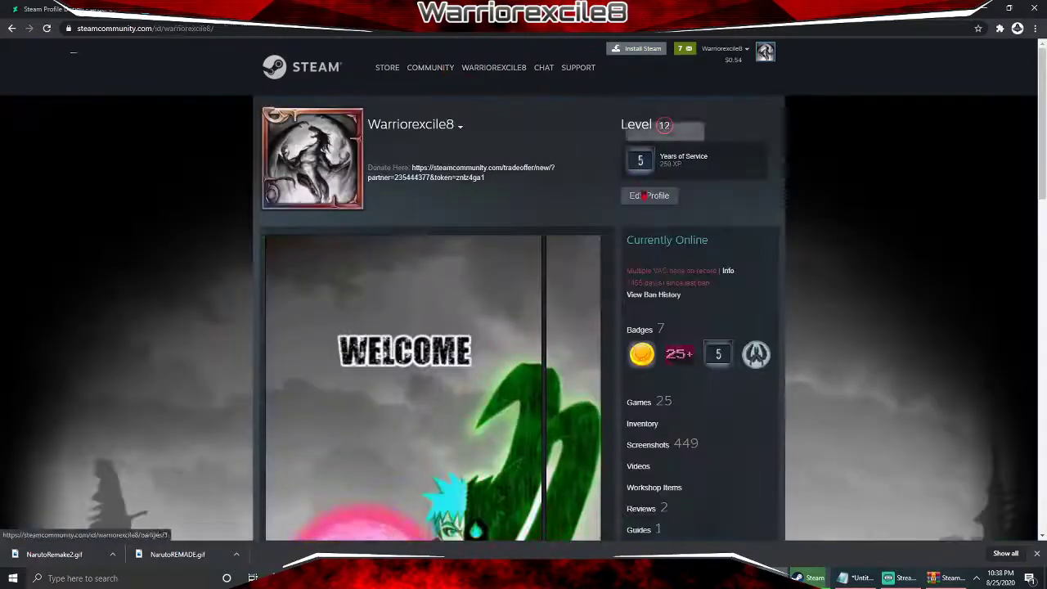
pyautogui.scroll(-1, 636, 151)
pyautogui.click(636, 144)
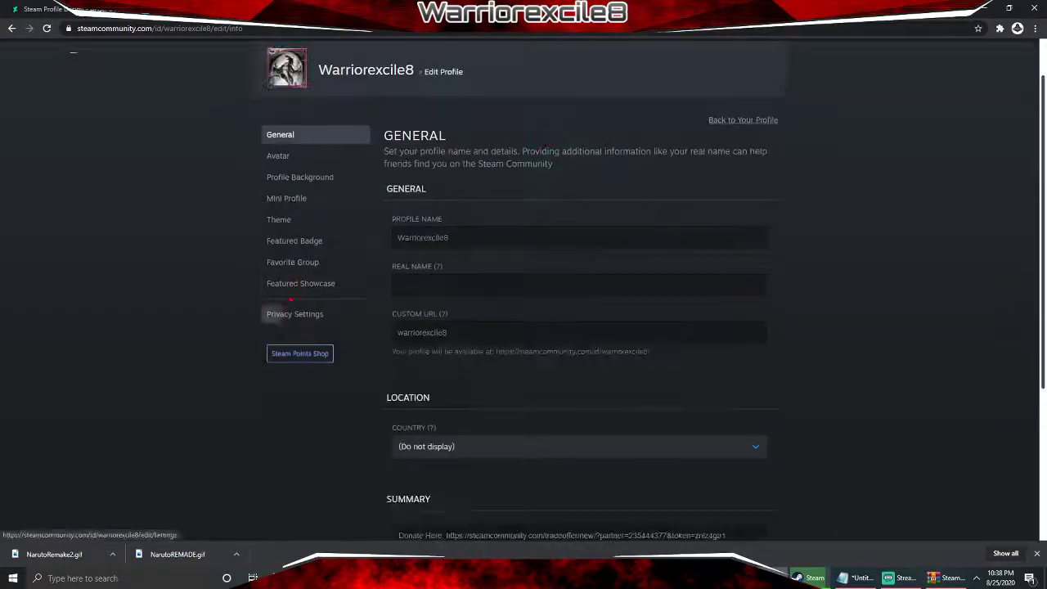
pyautogui.click(311, 284)
pyautogui.scroll(-3, 620, 330)
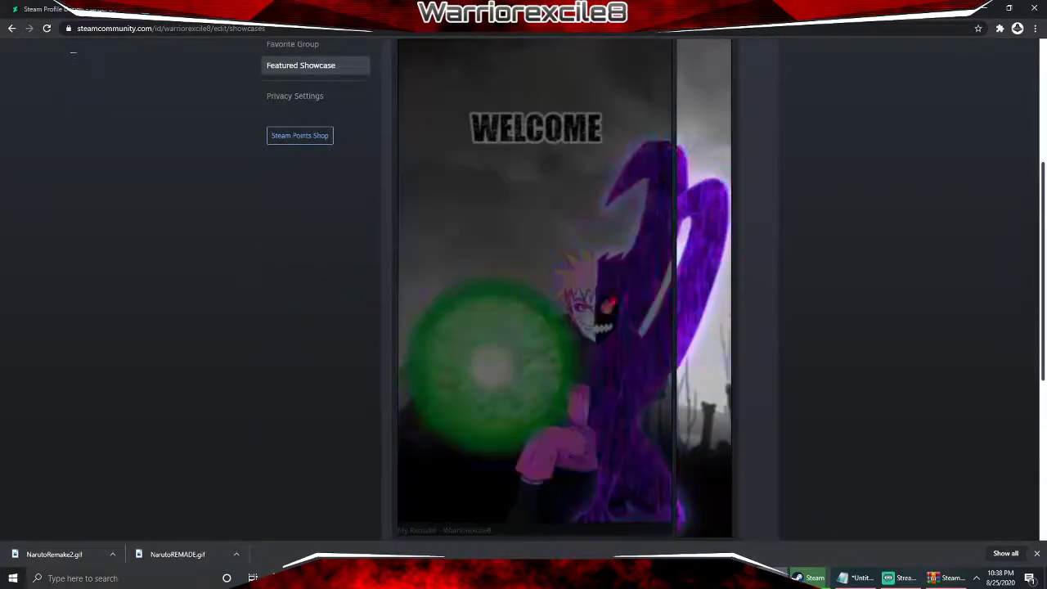
# - Open and close the showcase image picker twice, keeping the WELCOME artwork, and return to the profile
pyautogui.scroll(1, 564, 287)
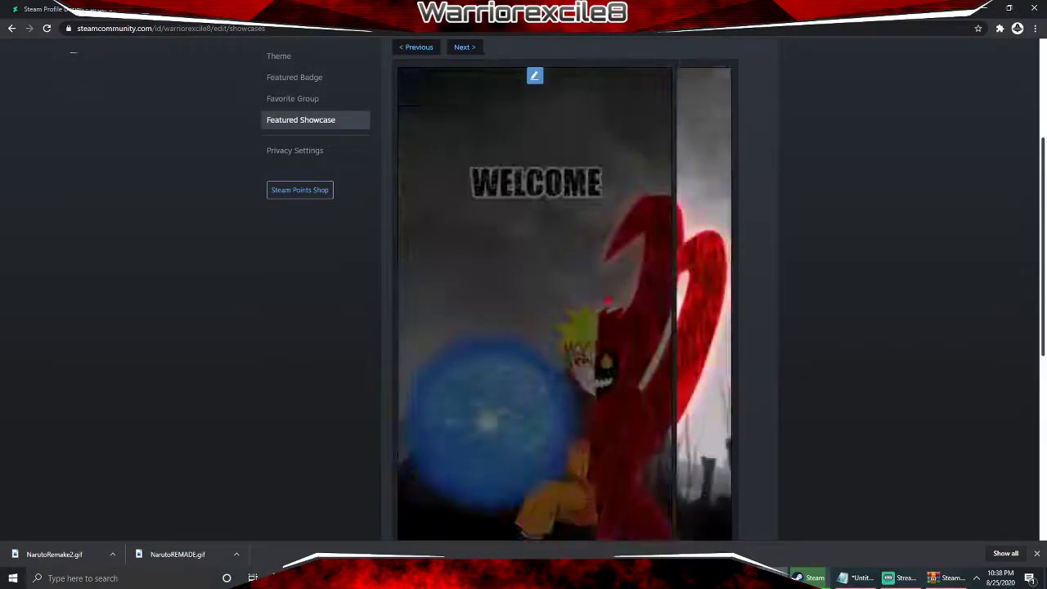
pyautogui.click(545, 149)
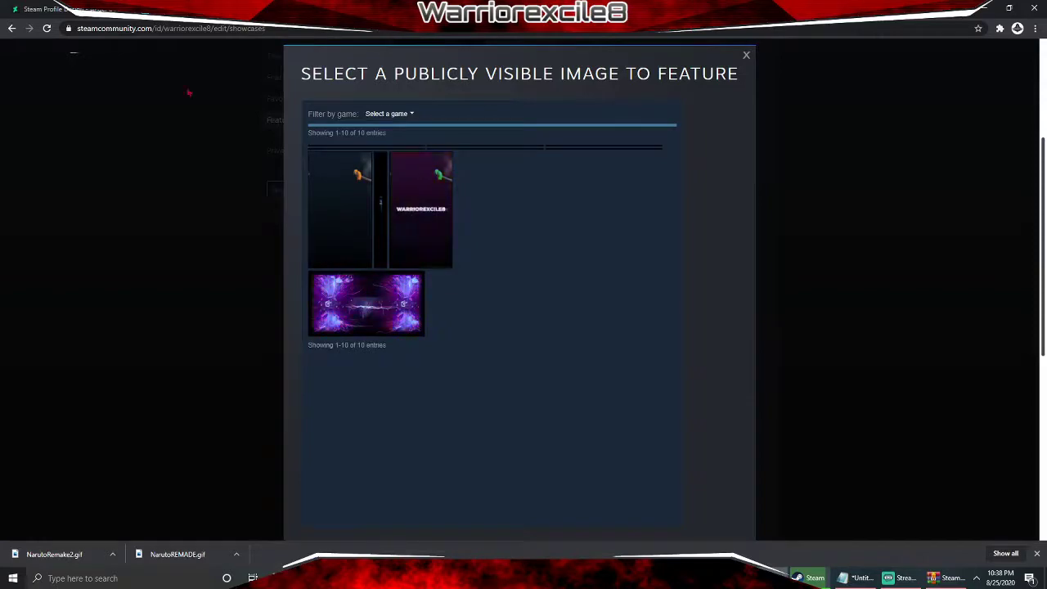
pyautogui.click(746, 56)
pyautogui.scroll(-4, 671, 344)
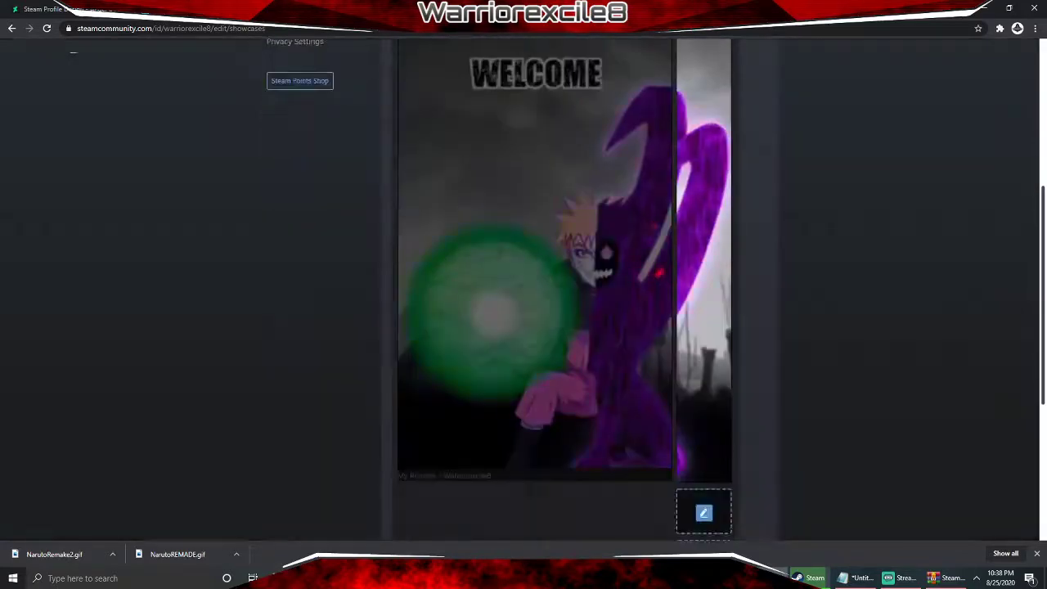
pyautogui.scroll(3, 657, 335)
pyautogui.scroll(-3, 657, 335)
pyautogui.scroll(6, 622, 295)
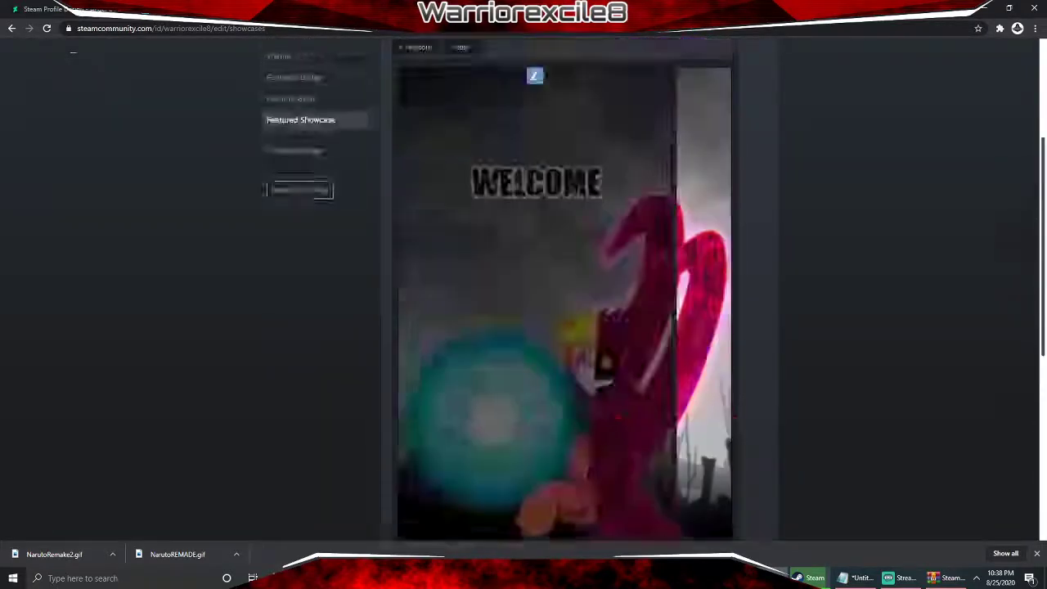
pyautogui.scroll(-3, 580, 235)
pyautogui.click(580, 234)
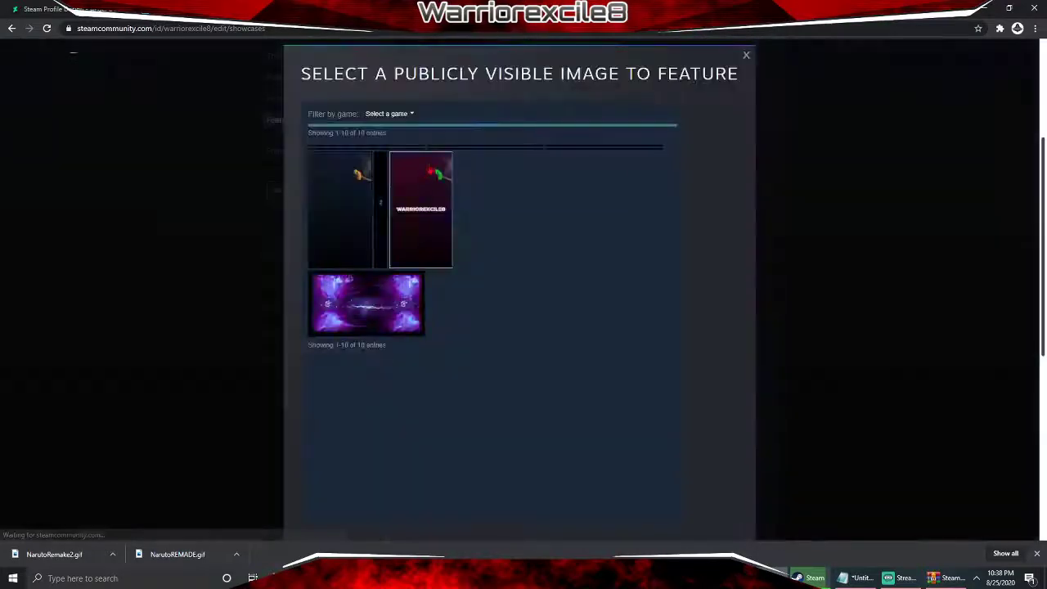
pyautogui.click(746, 56)
pyautogui.scroll(3, 573, 286)
pyautogui.moveTo(482, 77)
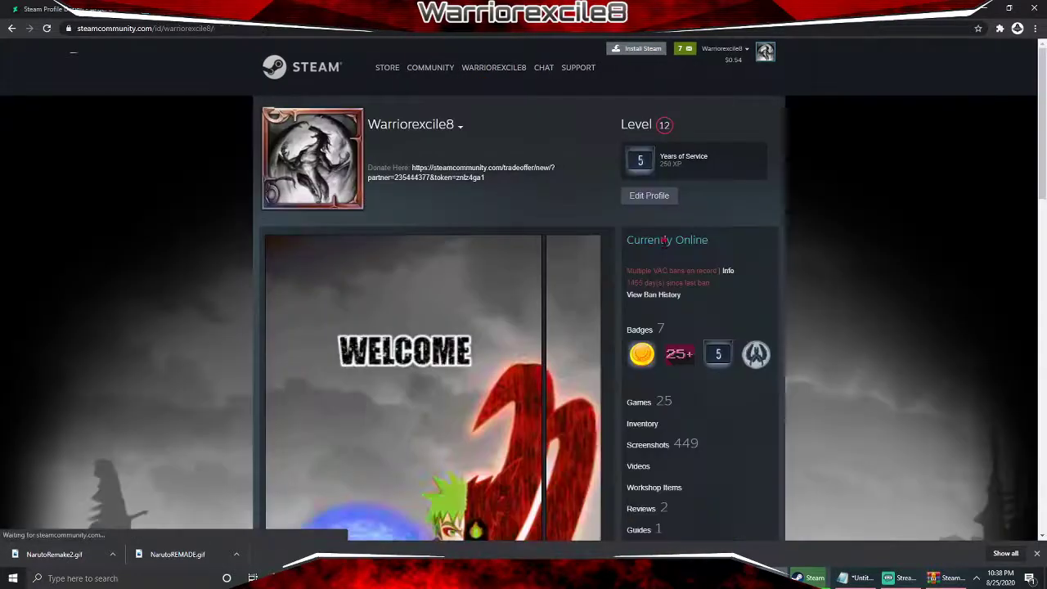
pyautogui.scroll(-5, 646, 334)
# - Start a new Not Game Specific artwork upload titled 'Angel'
pyautogui.click(646, 334)
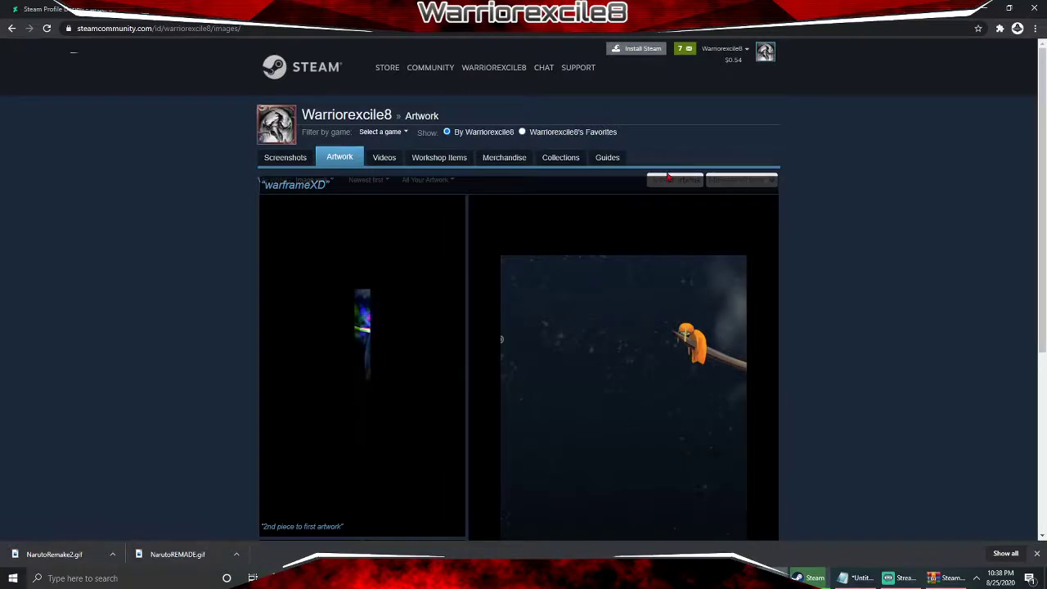
pyautogui.click(668, 178)
pyautogui.click(265, 331)
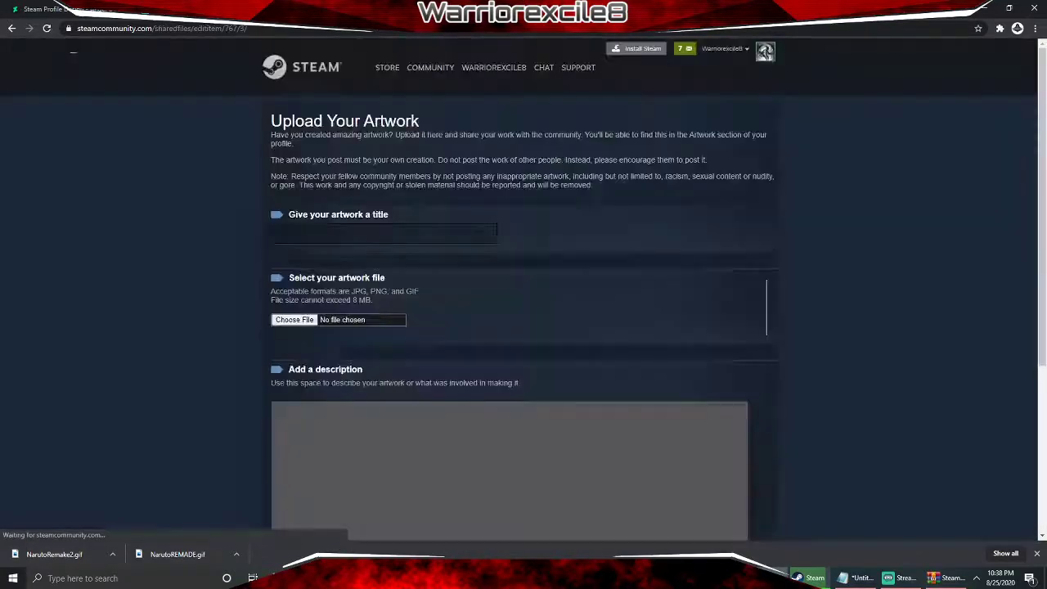
pyautogui.click(416, 233)
pyautogui.write('Angel')
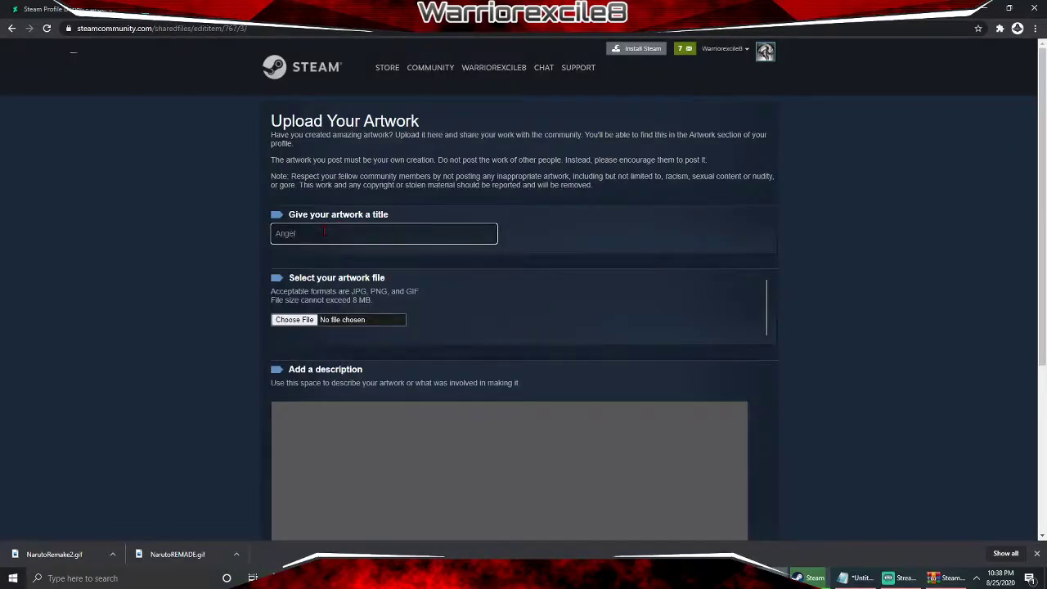
# - Attach Artwork_Middle.gif and enter the description 'Angel Middle'
pyautogui.click(307, 320)
pyautogui.click(247, 94)
pyautogui.click(429, 313)
pyautogui.scroll(-2, 409, 327)
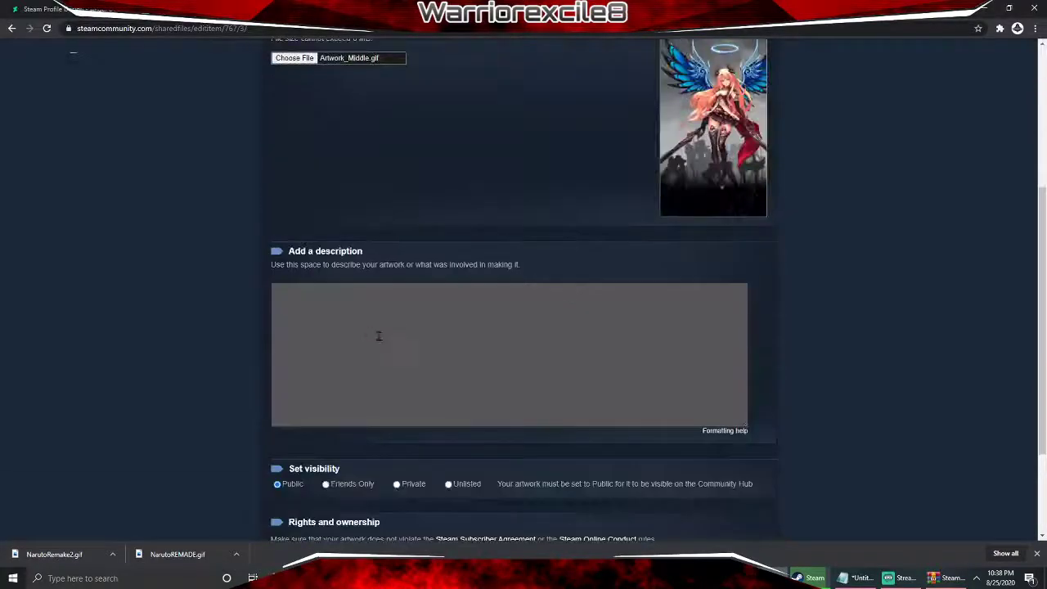
pyautogui.write('ngel Middle')
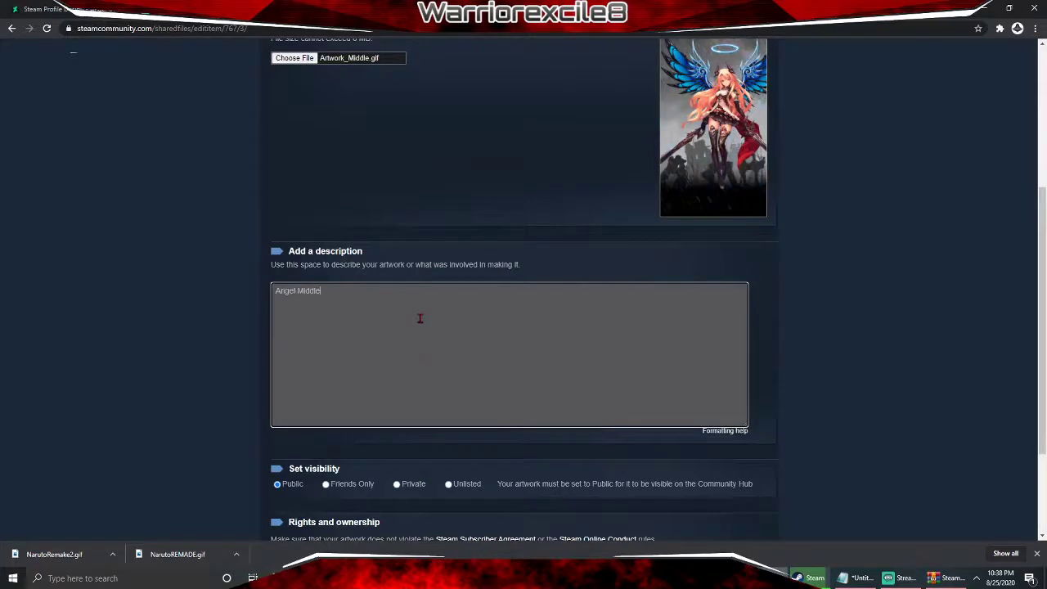
pyautogui.scroll(-3, 327, 344)
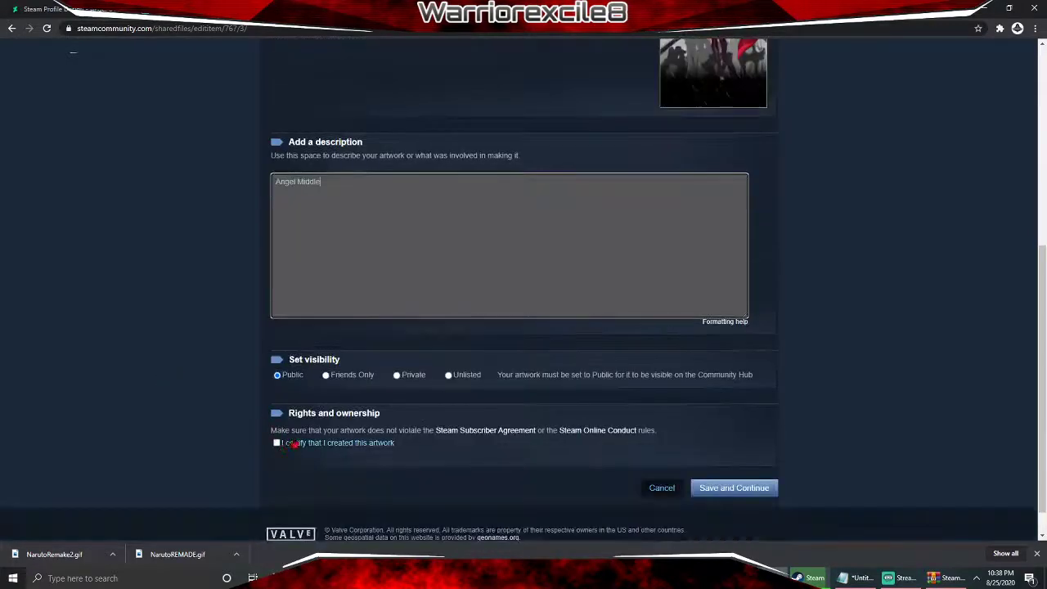
# - Rerun the width/height console command and resubmit the Angel upload, which errors as already uploaded
pyautogui.click(723, 488)
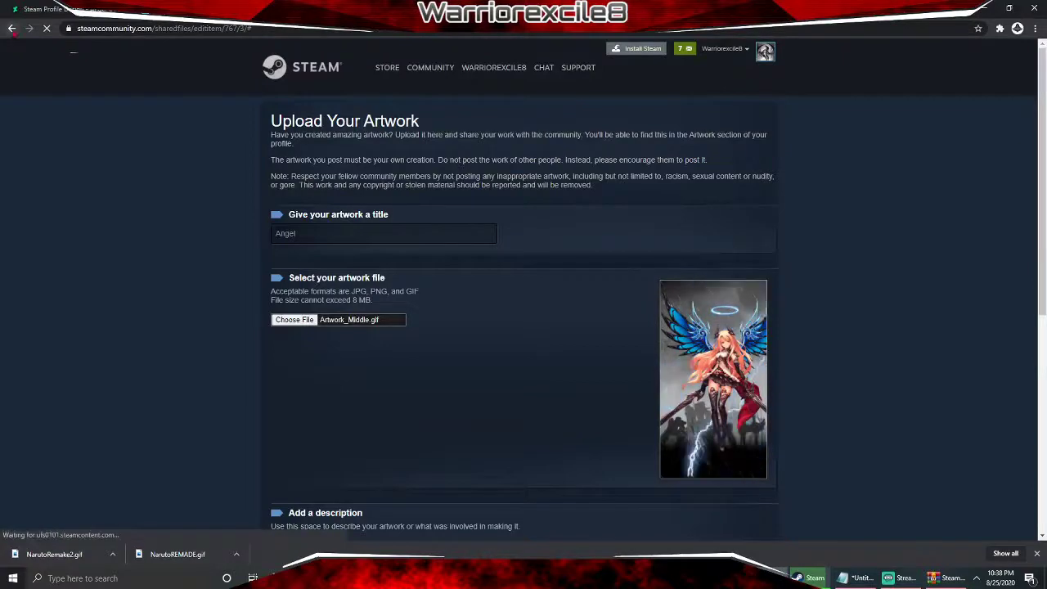
pyautogui.click(11, 28)
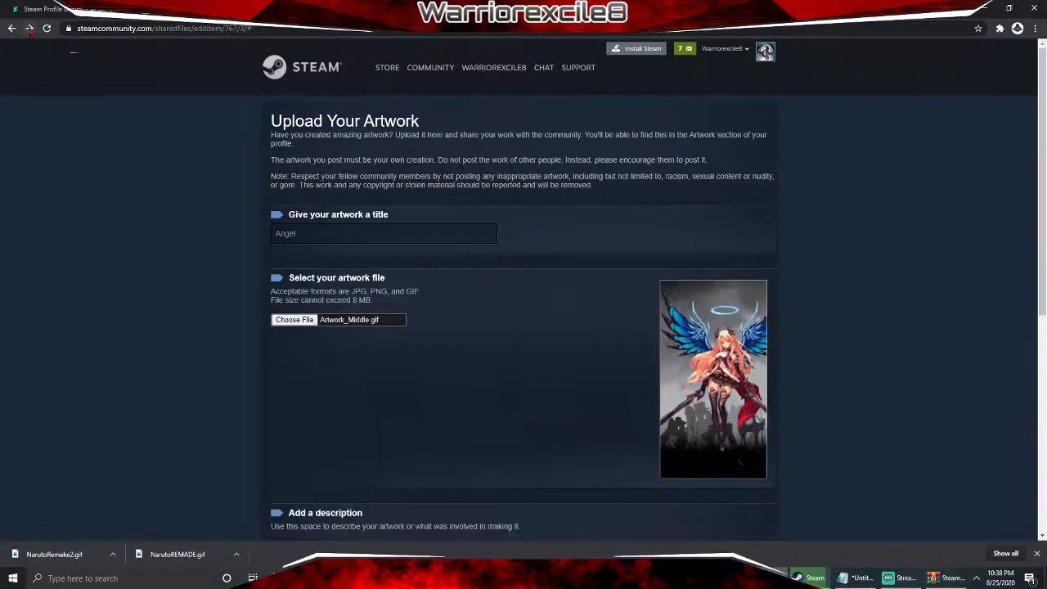
pyautogui.scroll(-4, 461, 274)
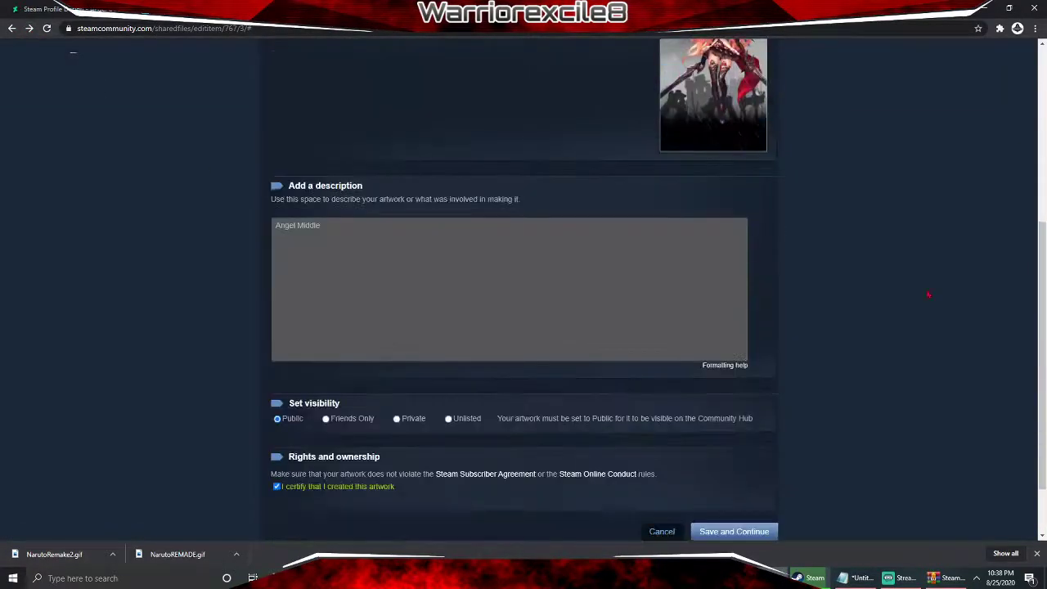
pyautogui.rightClick(928, 293)
pyautogui.click(931, 415)
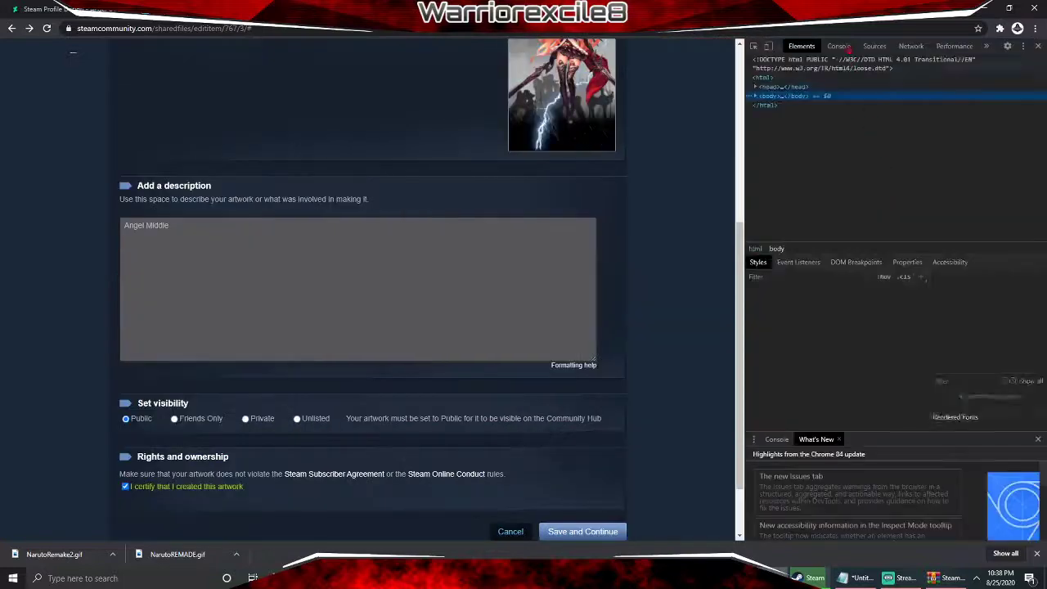
pyautogui.press('Return')
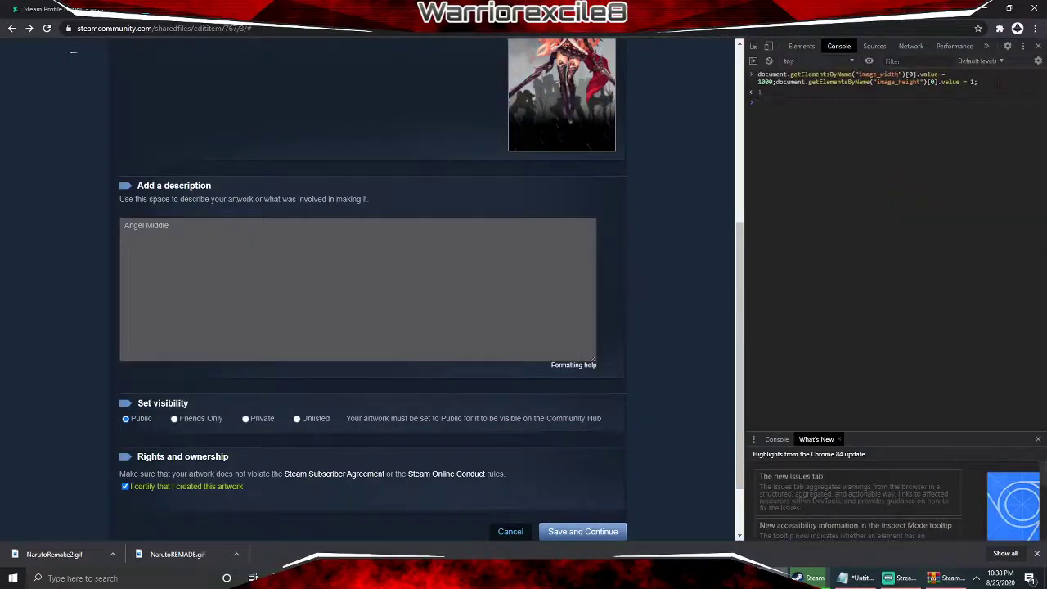
pyautogui.click(1037, 47)
pyautogui.click(737, 453)
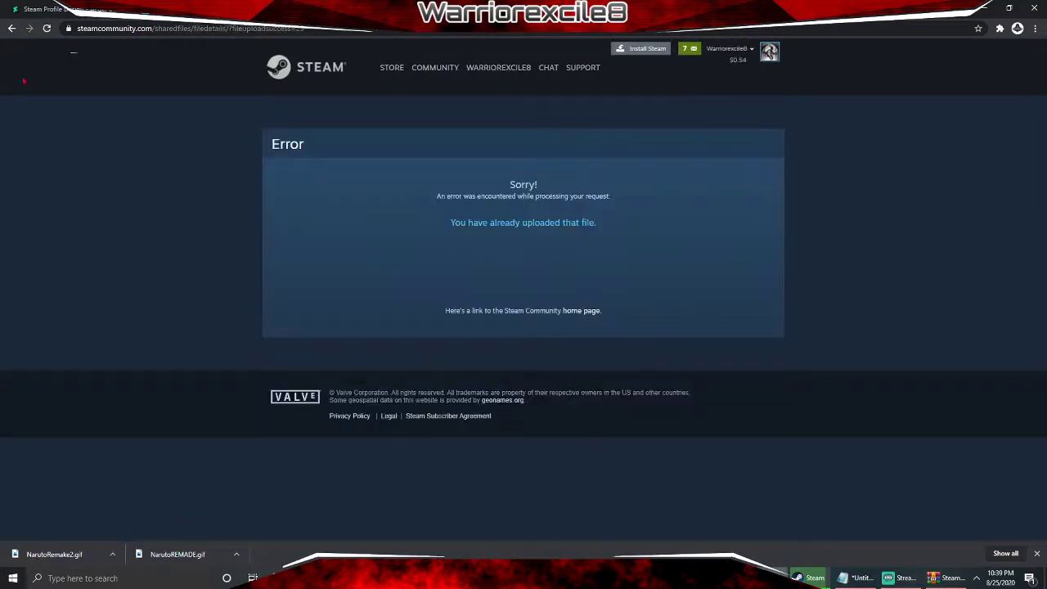
# - Leave the upload error and feature the Angel1 image in the artwork showcase
pyautogui.click(12, 28)
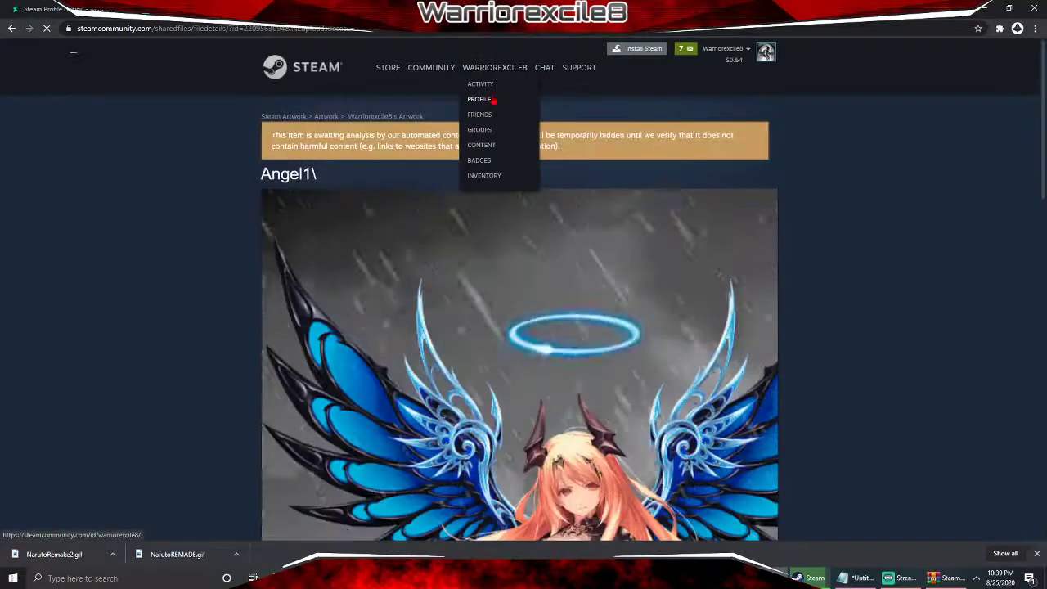
pyautogui.click(495, 99)
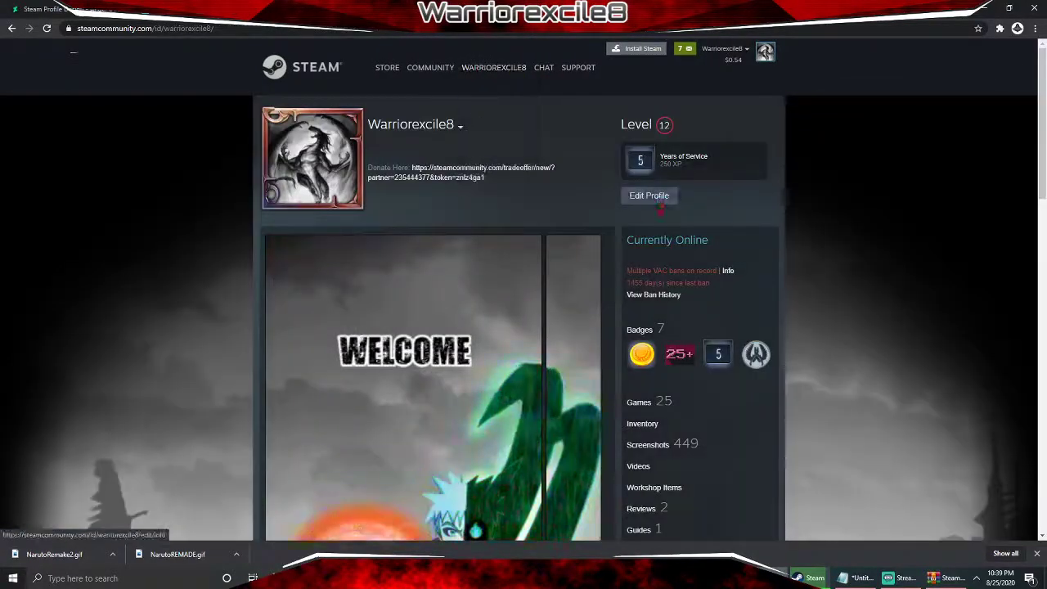
pyautogui.click(660, 201)
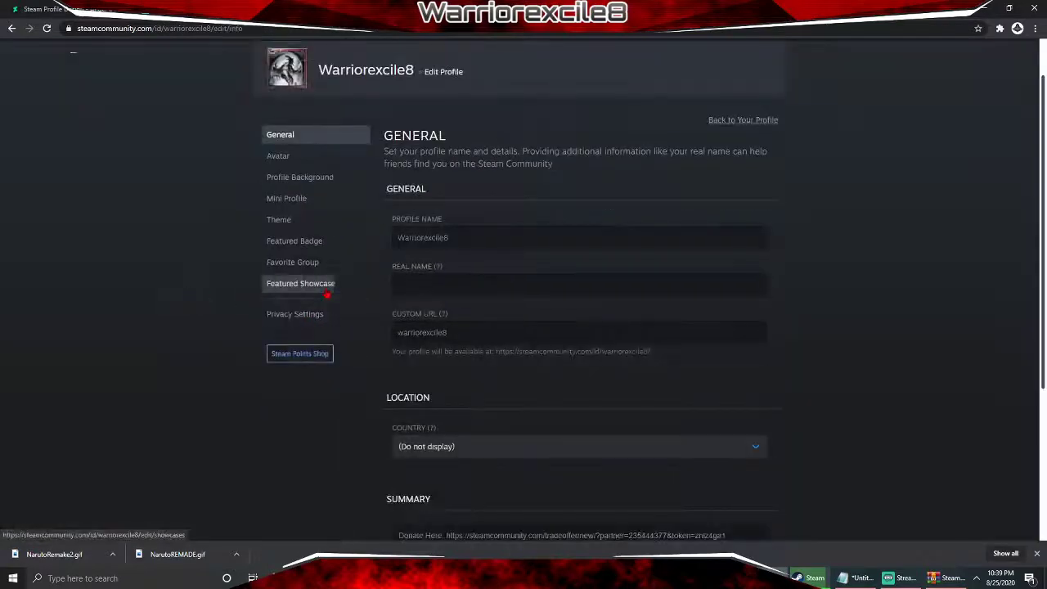
pyautogui.click(323, 284)
pyautogui.click(463, 293)
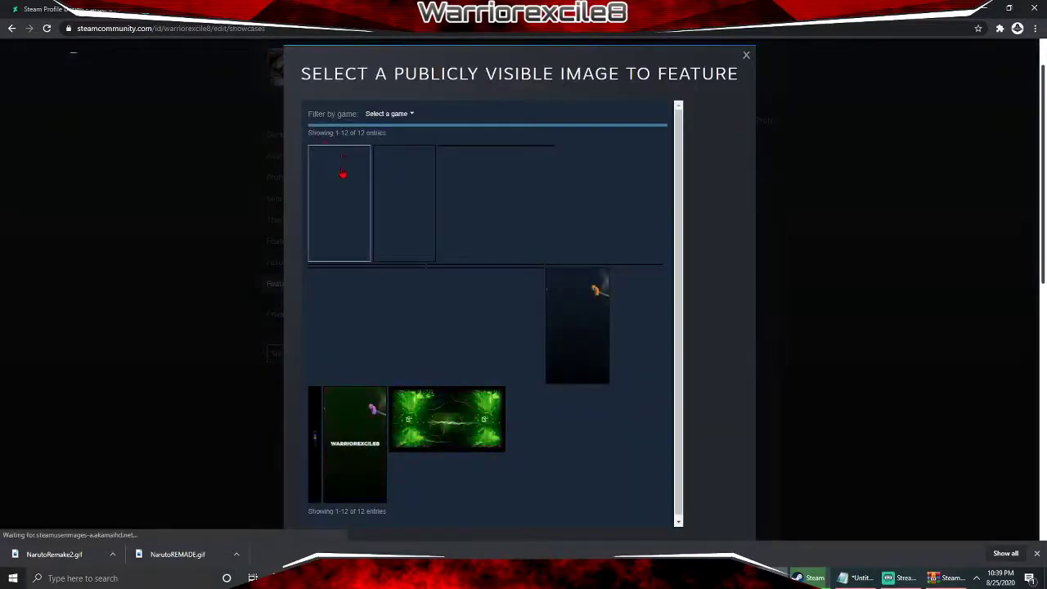
pyautogui.click(342, 173)
# - Open the public profile page from the username menu
pyautogui.scroll(-6, 622, 246)
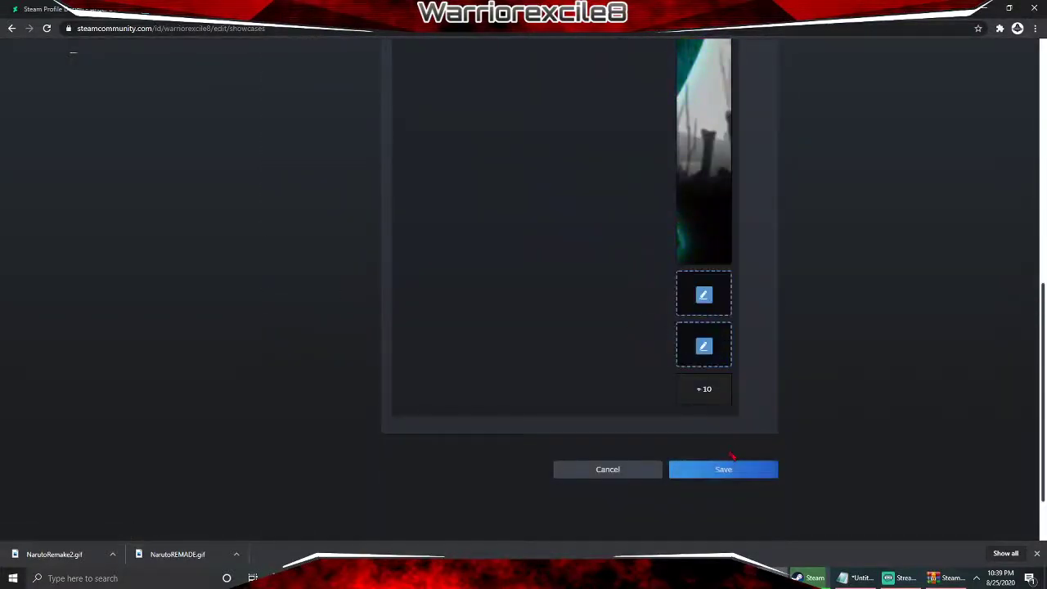
pyautogui.scroll(6, 623, 383)
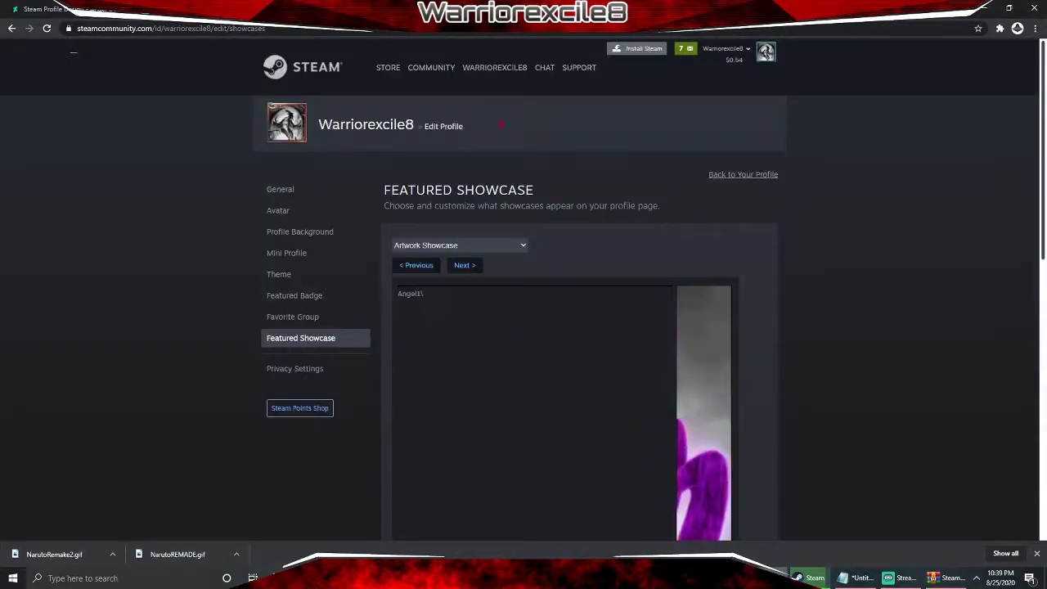
pyautogui.moveTo(495, 67)
pyautogui.click(473, 100)
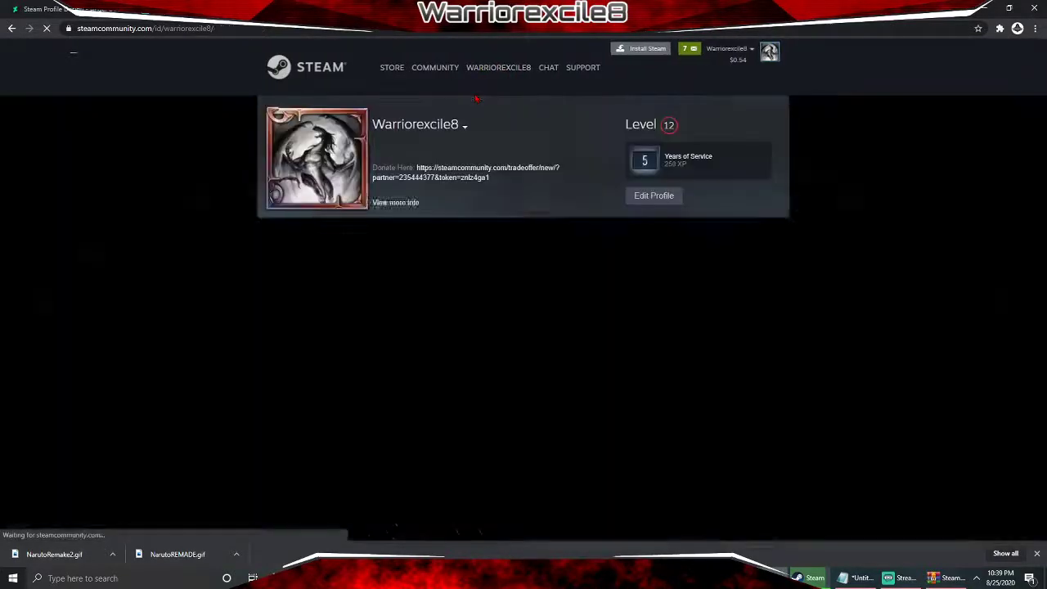
# - Scroll through the profile and open its Artwork gallery from the right-hand stats column
pyautogui.scroll(-2, 496, 245)
pyautogui.scroll(-1, 496, 245)
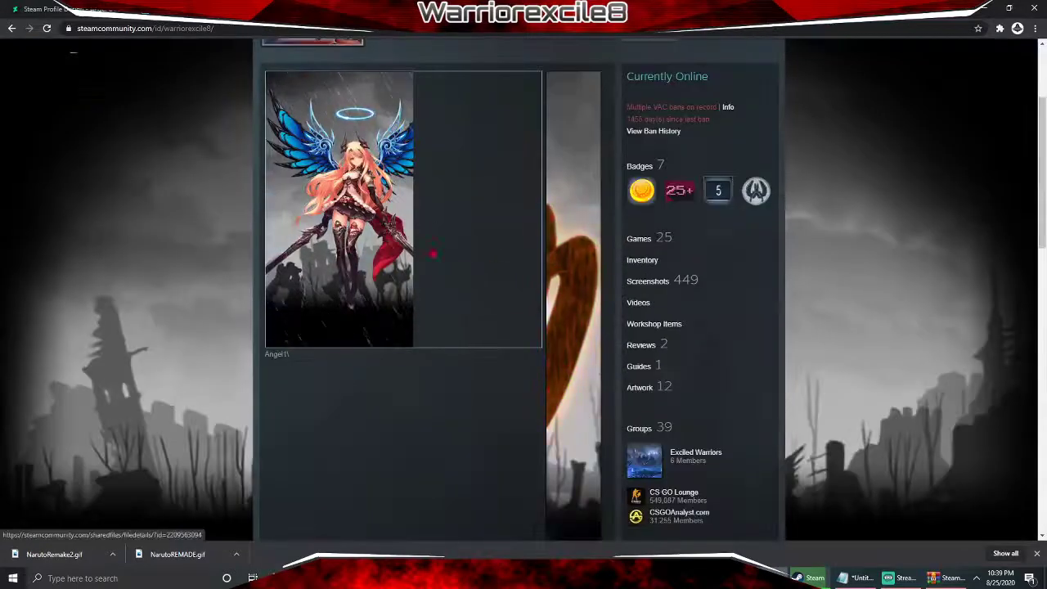
pyautogui.scroll(1, 438, 260)
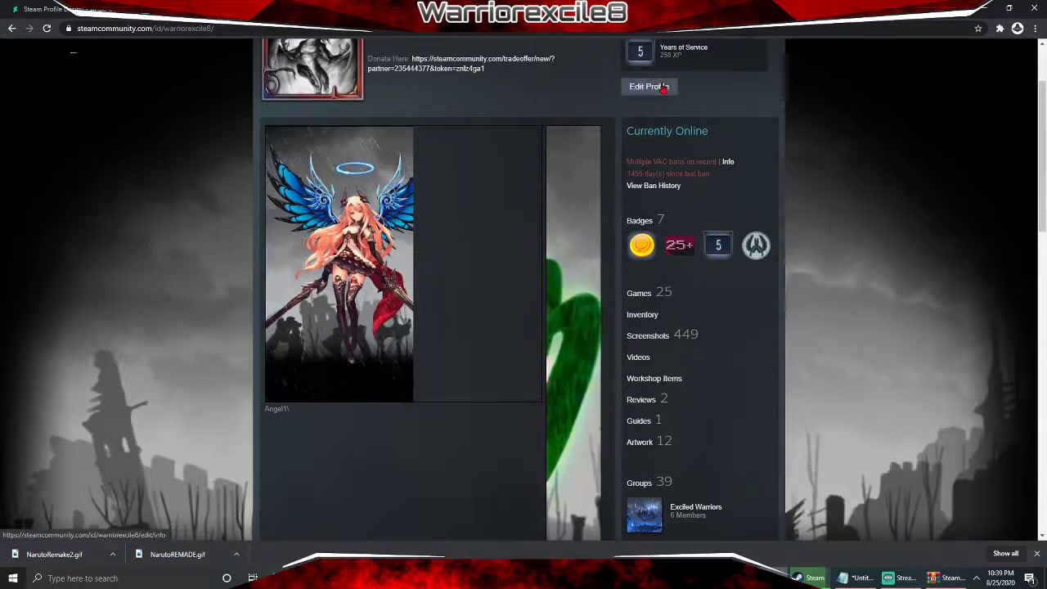
pyautogui.scroll(2, 664, 88)
pyautogui.moveTo(499, 80)
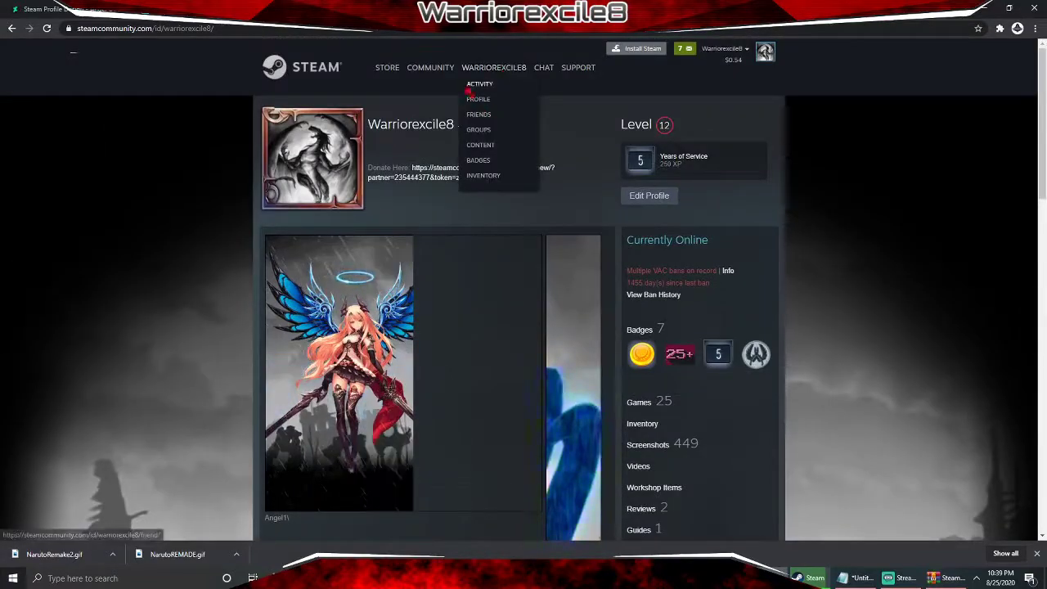
pyautogui.scroll(-2, 482, 103)
pyautogui.scroll(2, 490, 110)
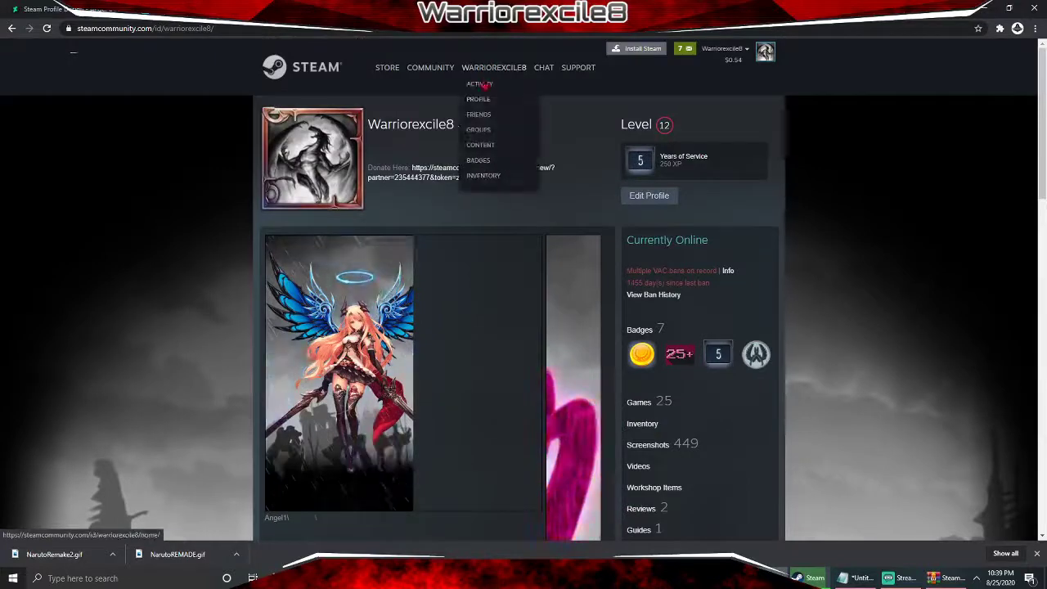
pyautogui.scroll(-2, 664, 337)
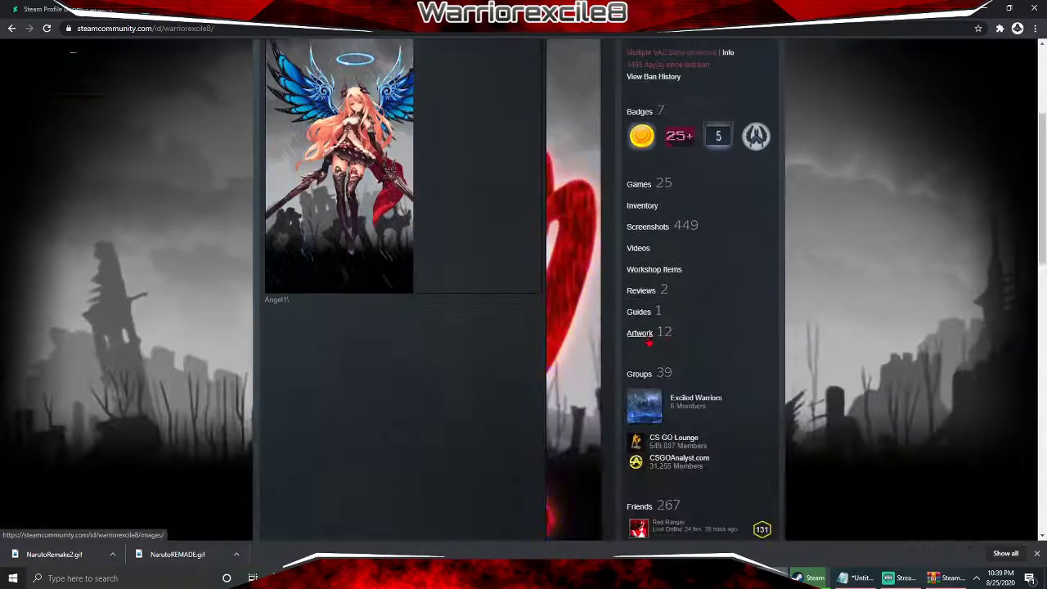
pyautogui.click(661, 334)
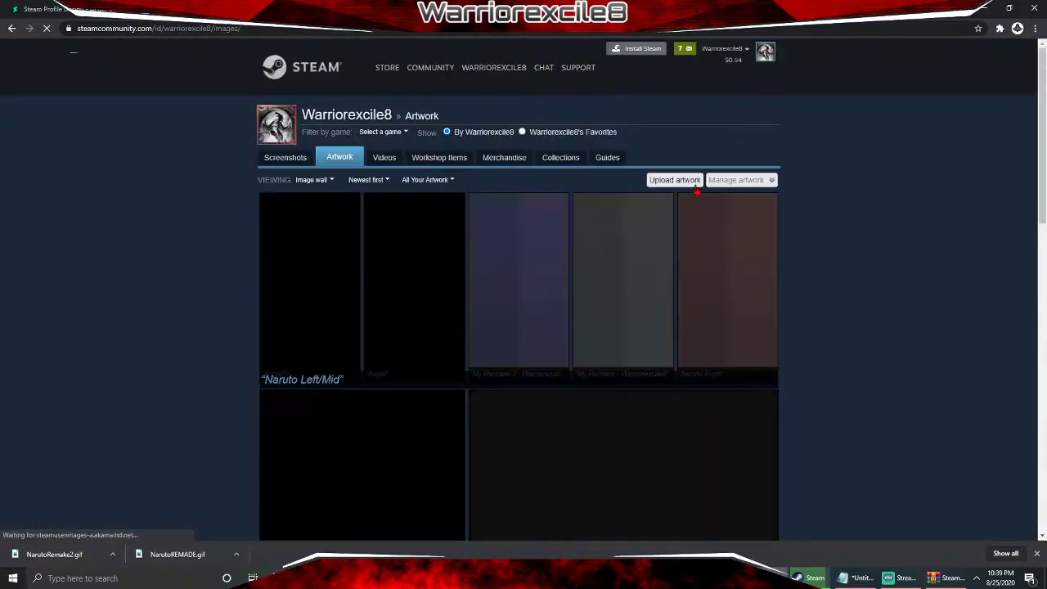
# - Start a non-game-specific artwork upload titled Real Angel with Artwork_Middle.gif attached
pyautogui.click(696, 183)
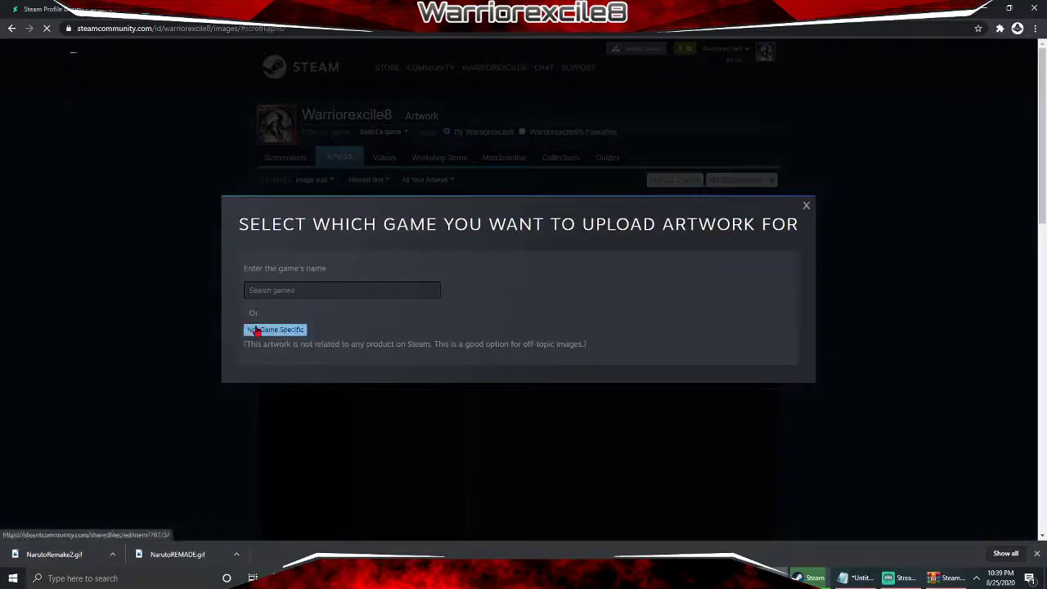
pyautogui.click(255, 330)
pyautogui.click(397, 234)
pyautogui.write('Real Angel')
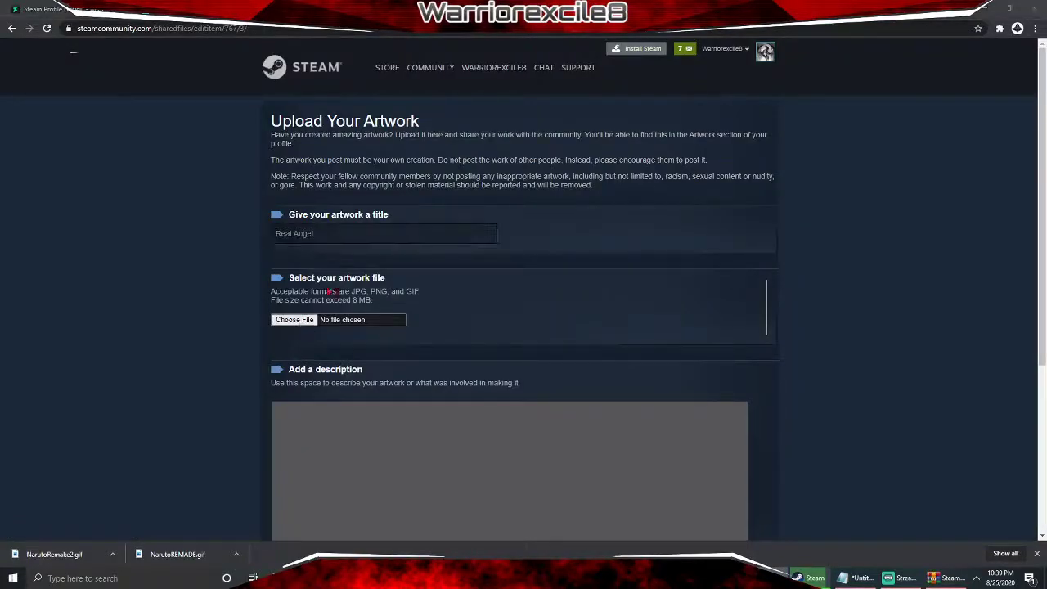
pyautogui.click(295, 320)
pyautogui.click(426, 318)
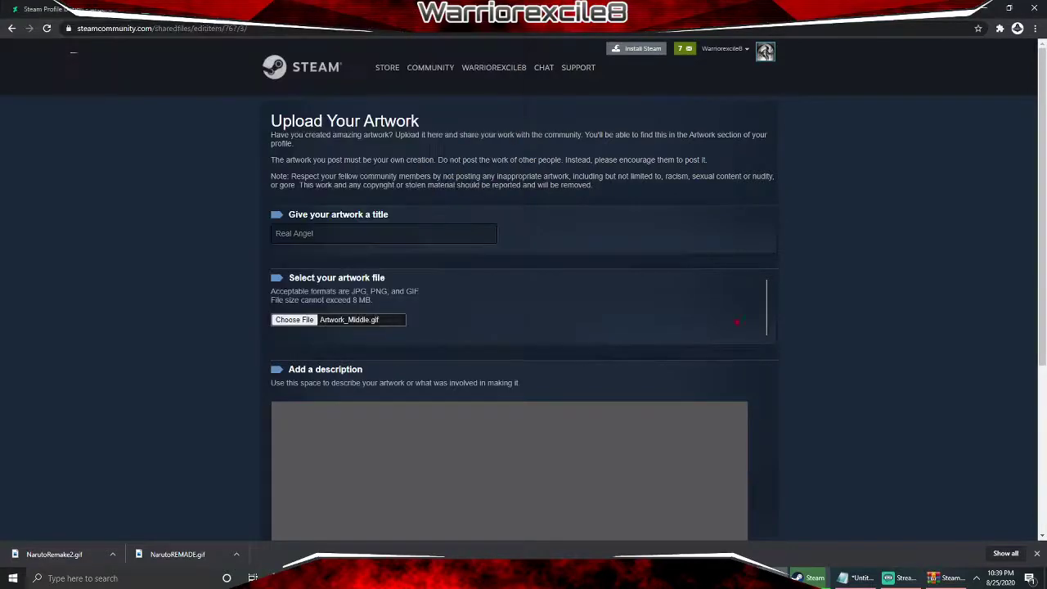
# - Override the image size to 1000 by 1 in DevTools and submit the upload
pyautogui.rightClick(807, 292)
pyautogui.click(820, 141)
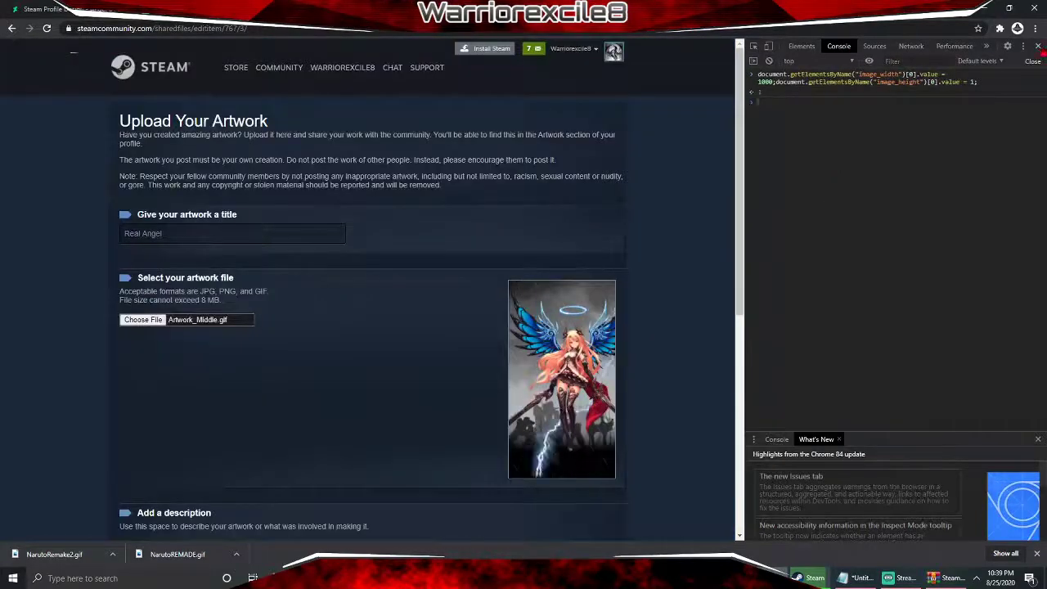
pyautogui.click(1039, 45)
pyautogui.scroll(-6, 834, 324)
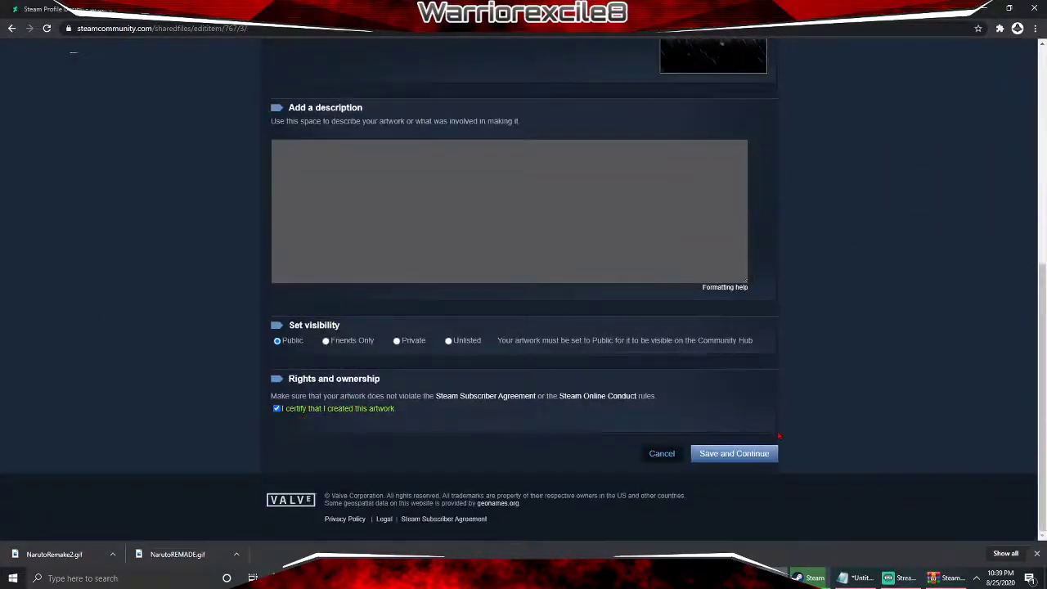
pyautogui.click(756, 455)
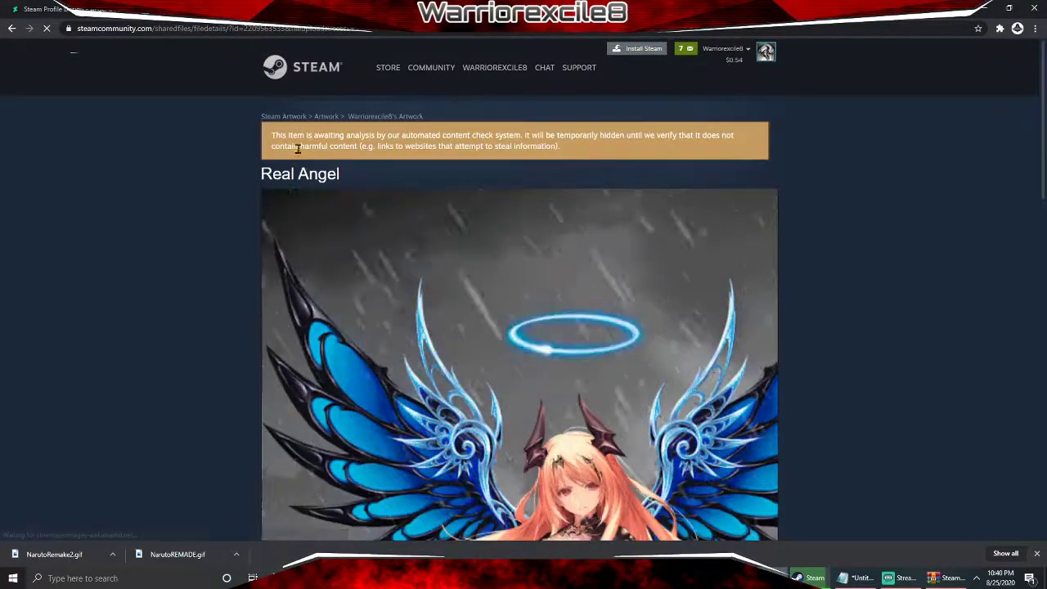
# - In Edit Profile > Featured Showcase, put the Real Angel artwork in the main panel
pyautogui.scroll(-7, 559, 218)
pyautogui.scroll(8, 559, 218)
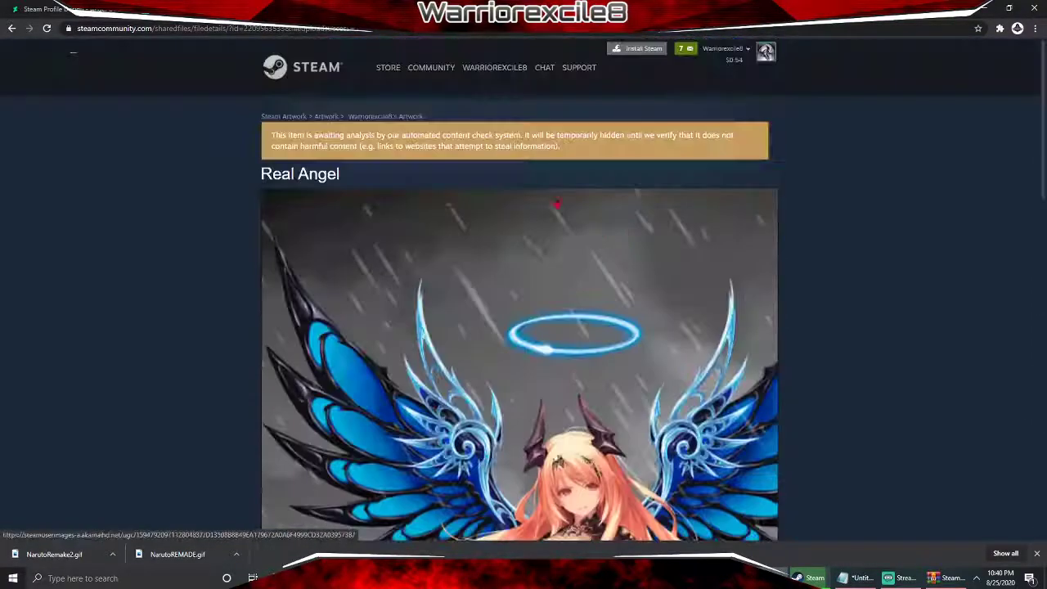
pyautogui.click(481, 102)
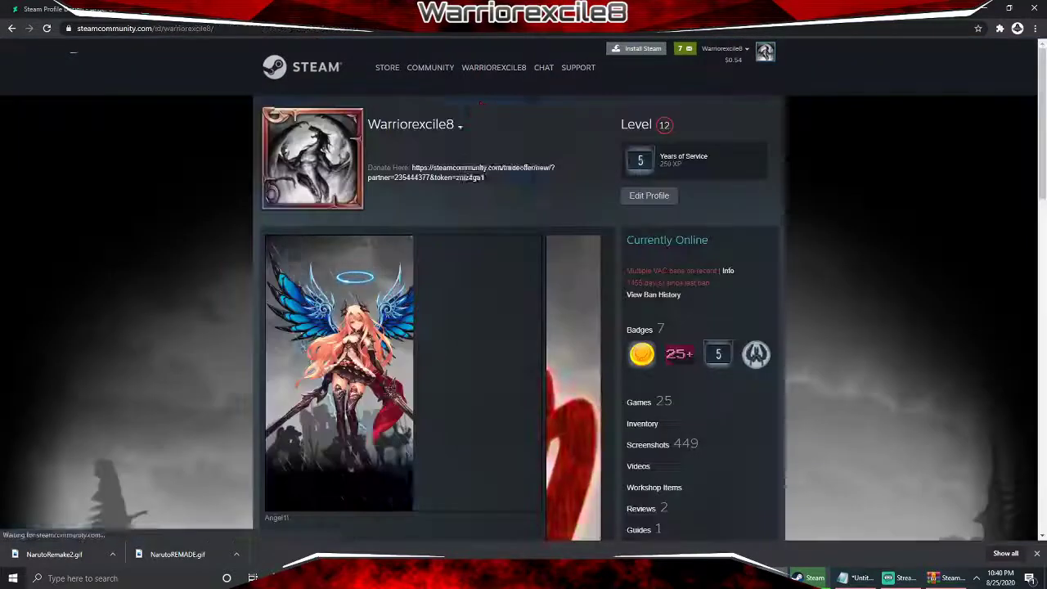
pyautogui.click(664, 198)
pyautogui.scroll(-1, 322, 246)
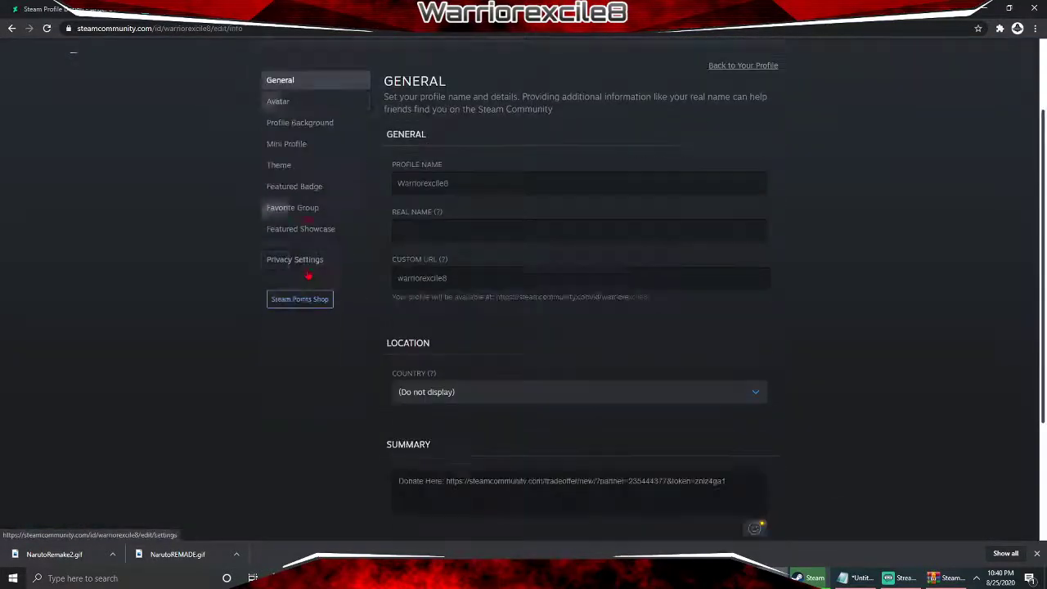
pyautogui.click(319, 233)
pyautogui.click(533, 311)
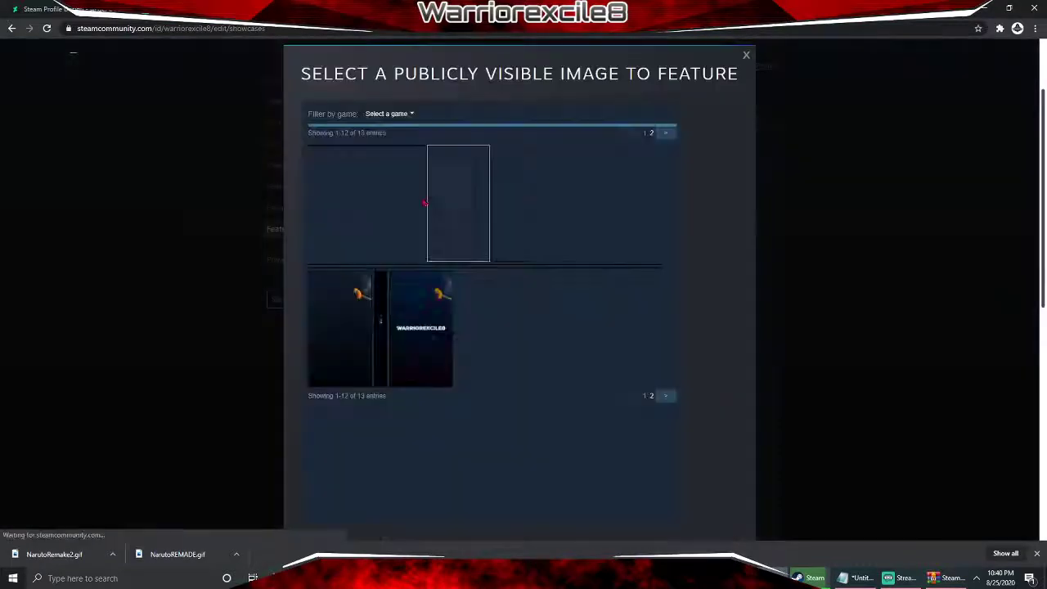
pyautogui.click(372, 153)
# - Return to the public profile to view the updated showcase
pyautogui.scroll(-10, 622, 237)
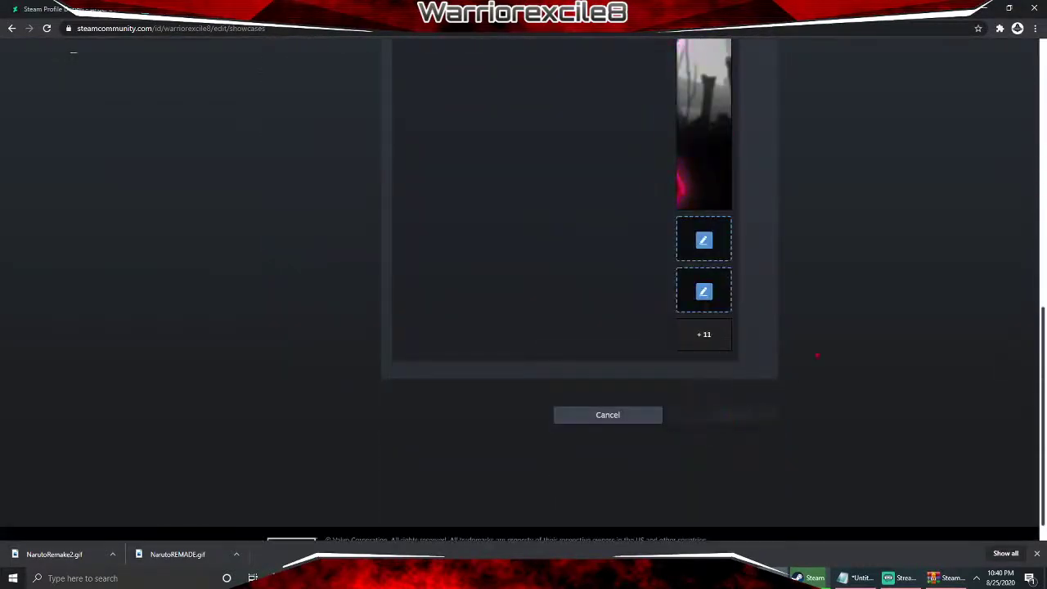
pyautogui.scroll(10, 793, 379)
pyautogui.moveTo(495, 69)
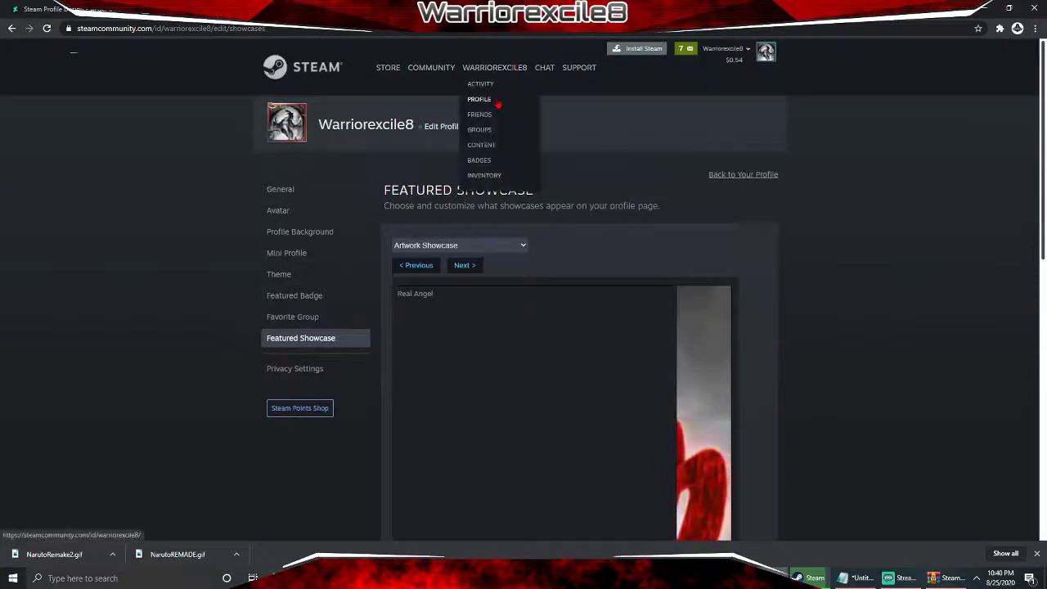
pyautogui.click(498, 101)
# - Check the profile showcase, then open the Artwork image wall from the right-hand column
pyautogui.scroll(-2, 494, 81)
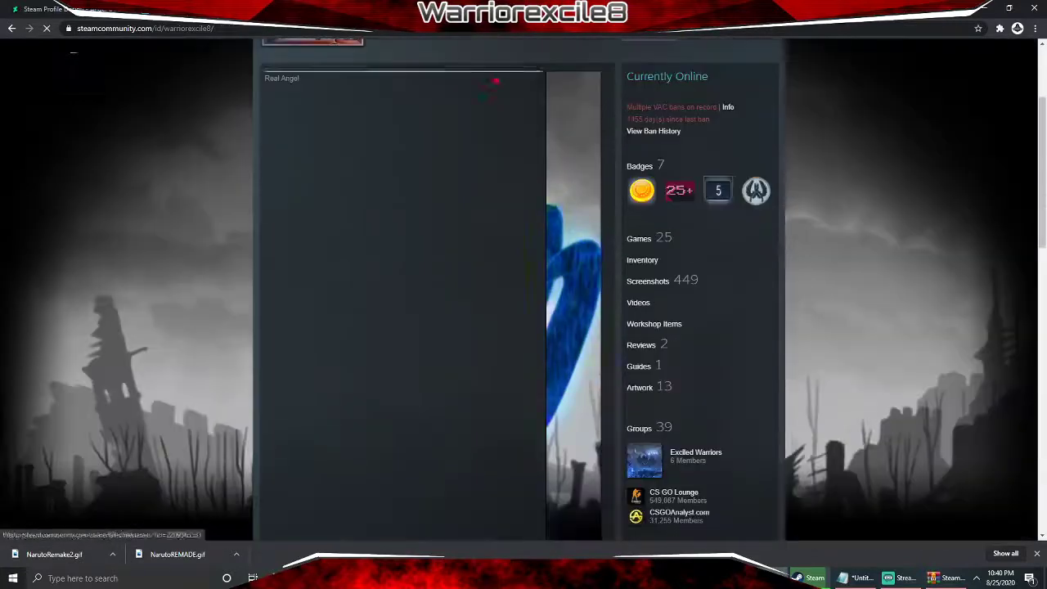
pyautogui.scroll(-2, 297, 78)
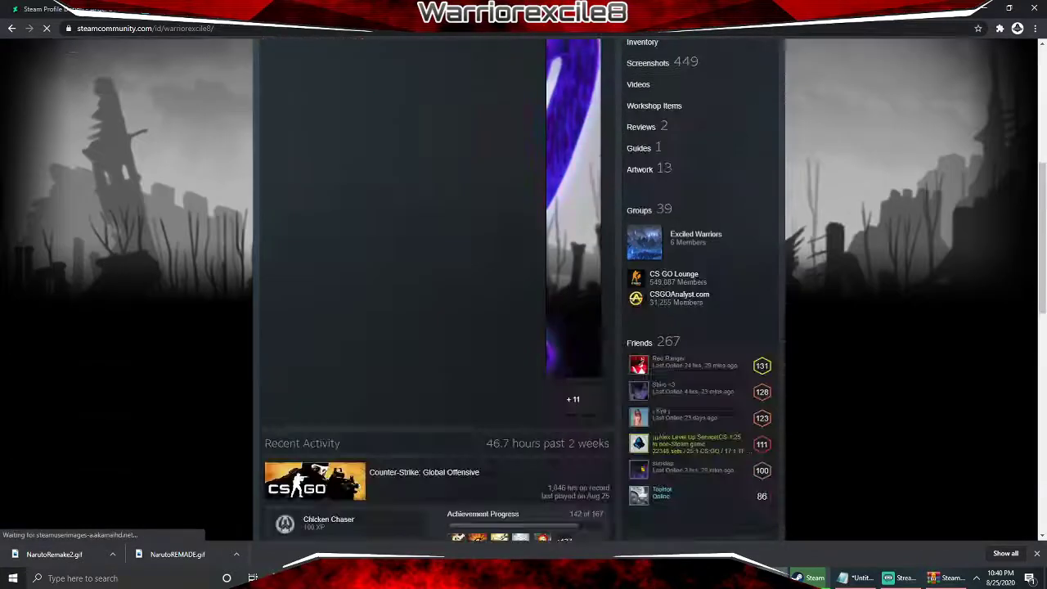
pyautogui.scroll(3, 408, 290)
pyautogui.scroll(1, 204, 198)
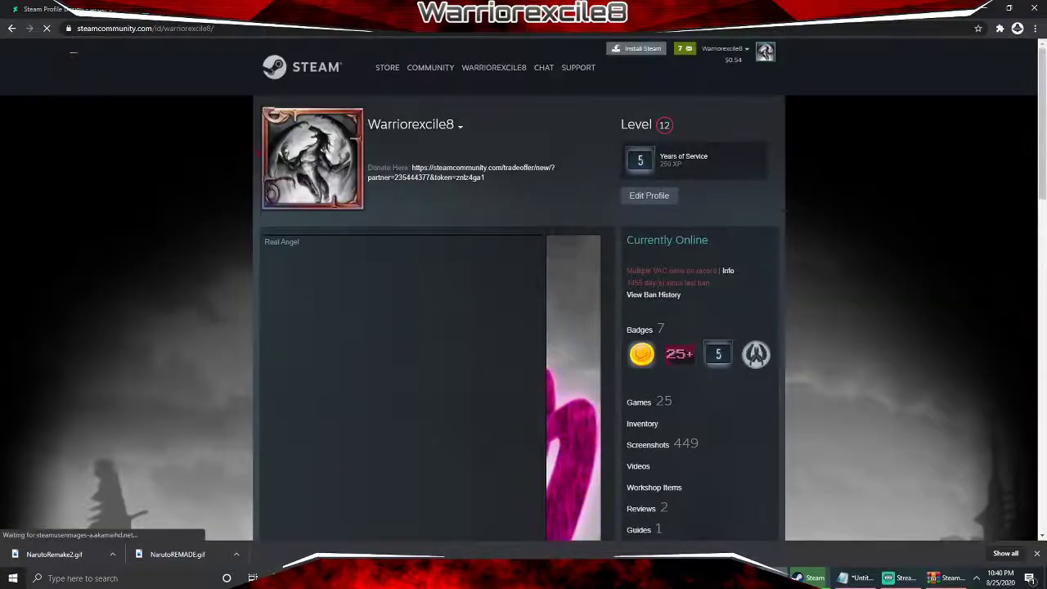
pyautogui.scroll(-4, 426, 263)
pyautogui.scroll(4, 427, 264)
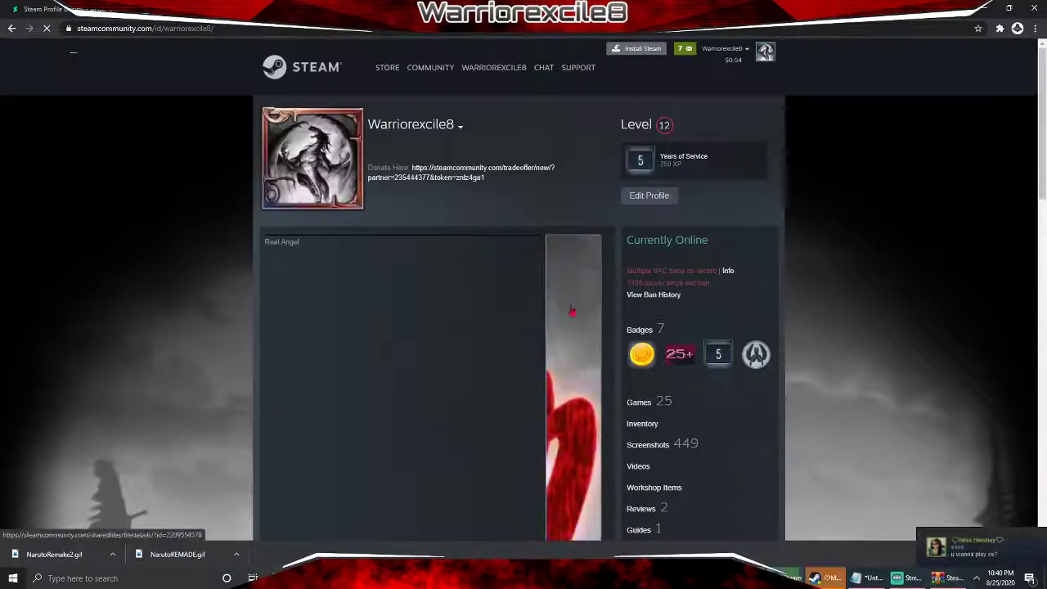
pyautogui.scroll(-2, 449, 309)
pyautogui.scroll(-1, 449, 309)
pyautogui.scroll(3, 452, 292)
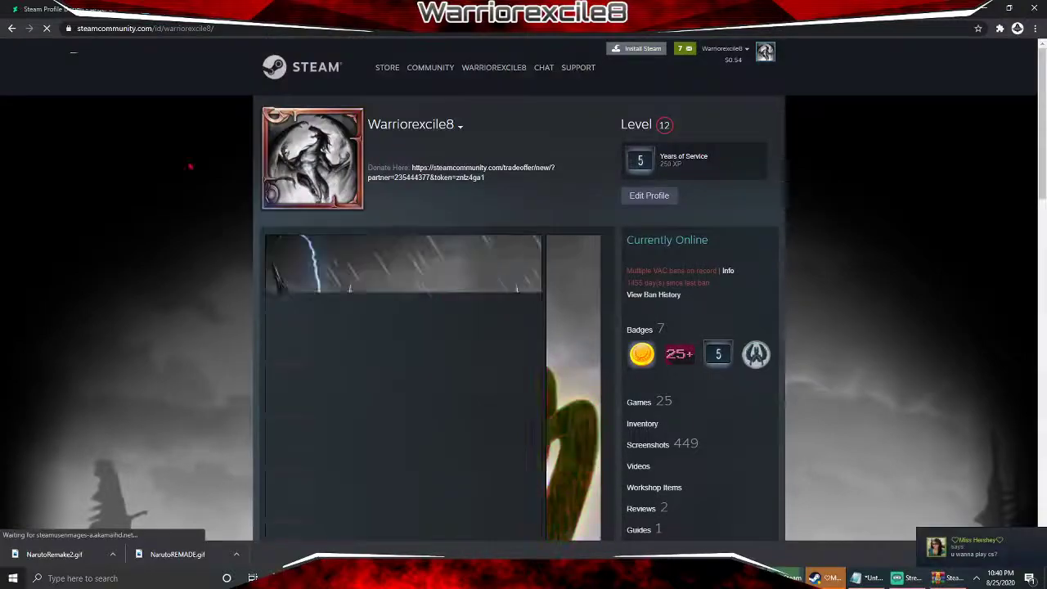
pyautogui.scroll(-6, 409, 327)
pyautogui.scroll(3, 409, 328)
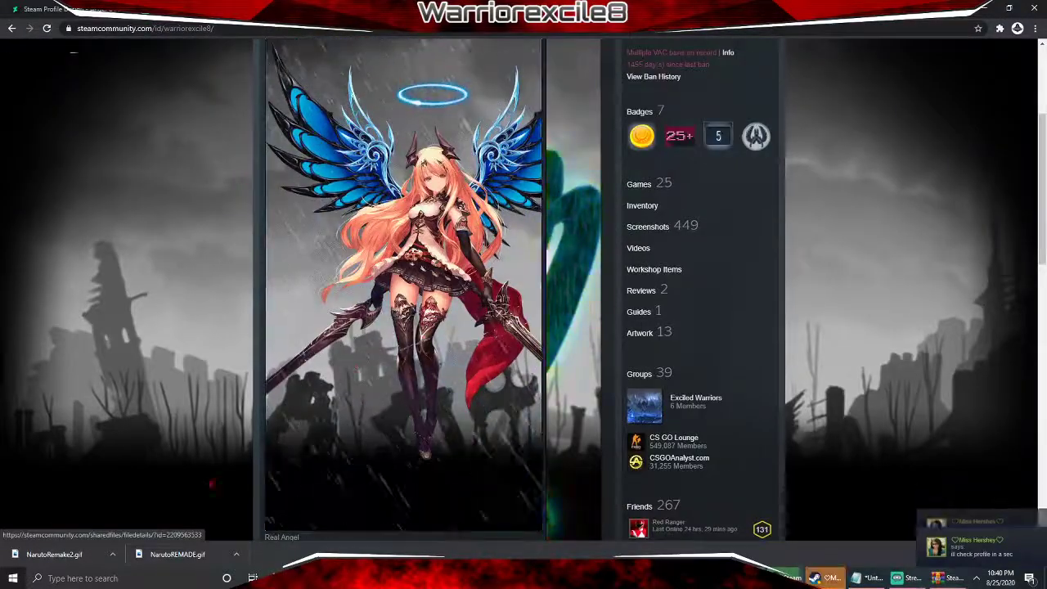
pyautogui.scroll(-2, 206, 488)
pyautogui.scroll(3, 575, 235)
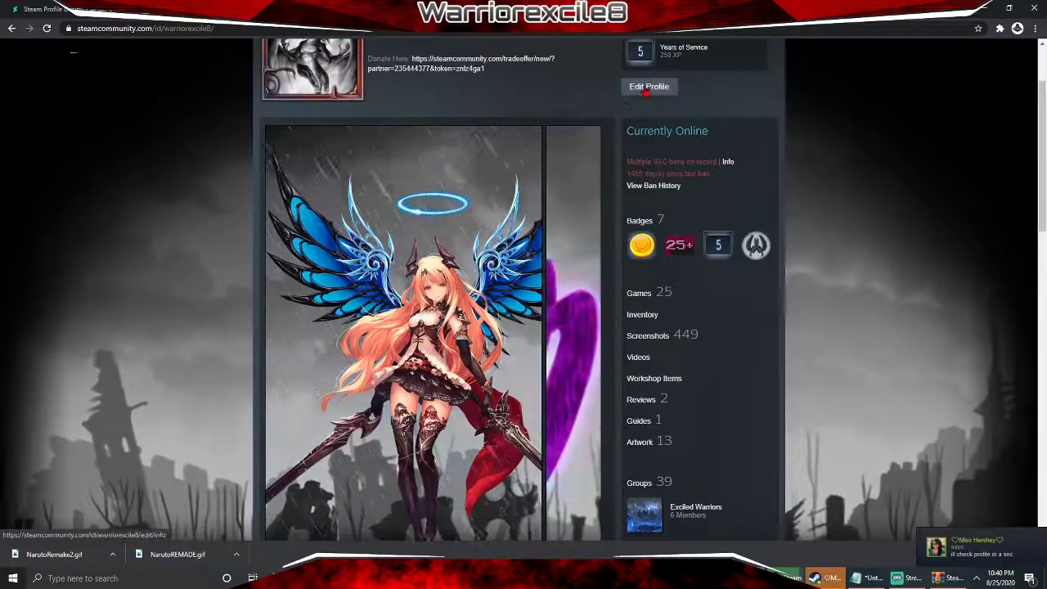
pyautogui.scroll(2, 646, 92)
pyautogui.moveTo(494, 68)
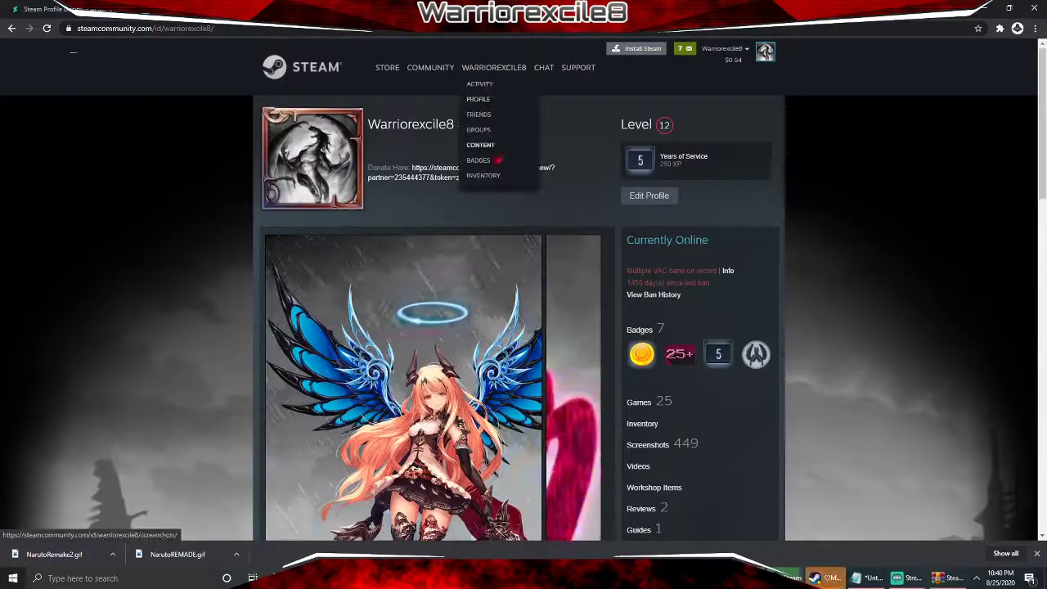
pyautogui.scroll(-4, 524, 294)
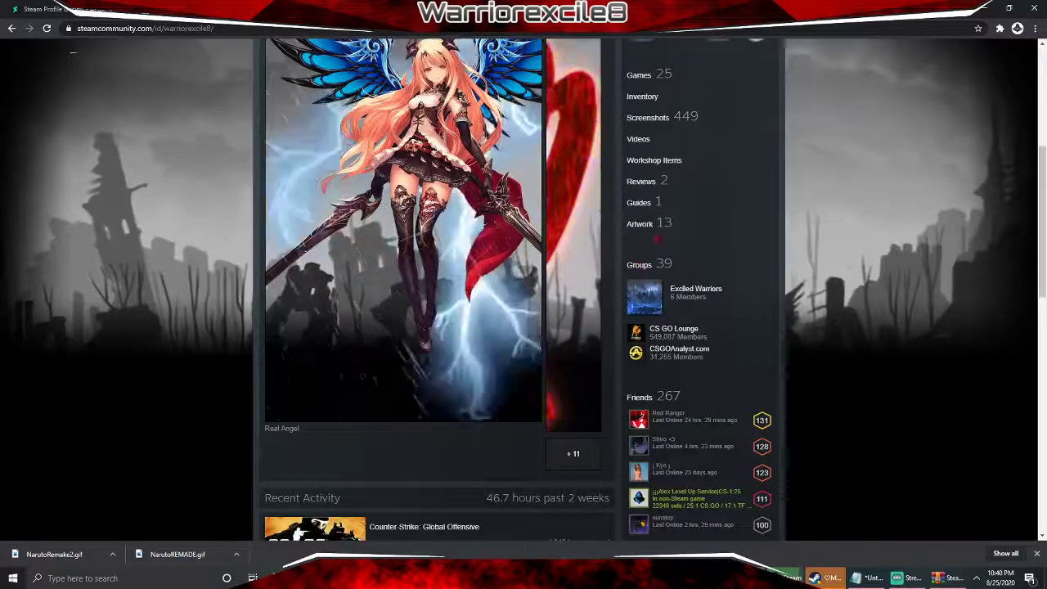
pyautogui.click(653, 224)
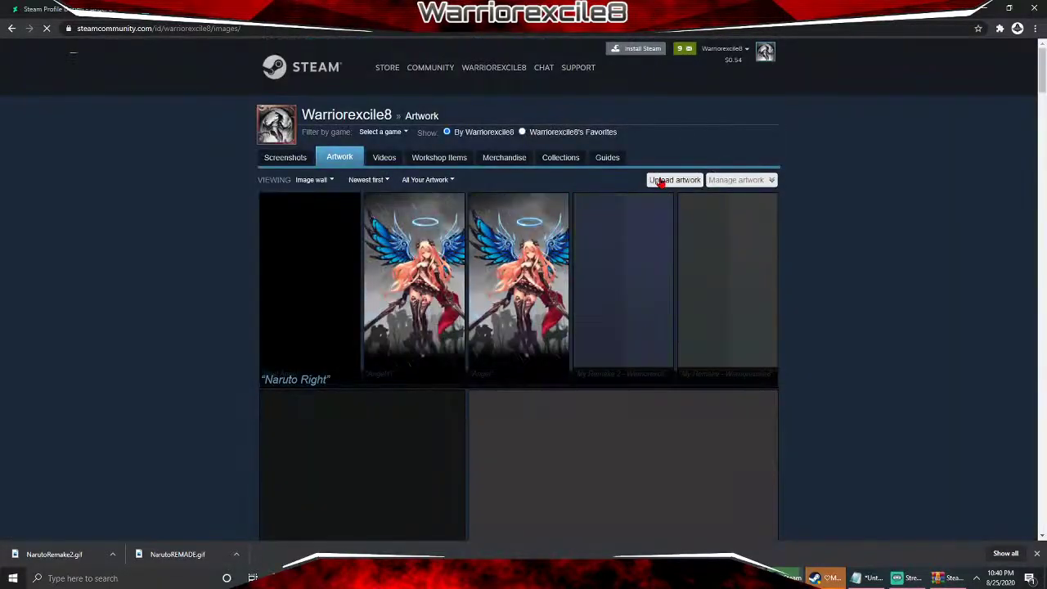
# - Begin a non-game-specific upload titled Angel Right Side with Artwork_Right_Top.gif attached
pyautogui.click(675, 180)
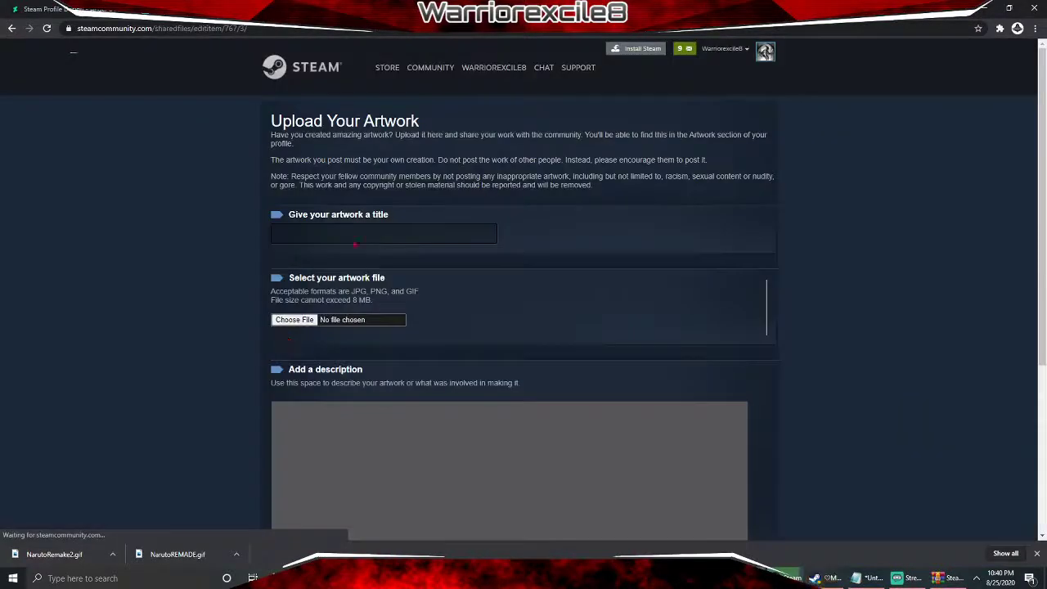
pyautogui.click(355, 233)
pyautogui.write('Angel Right Side')
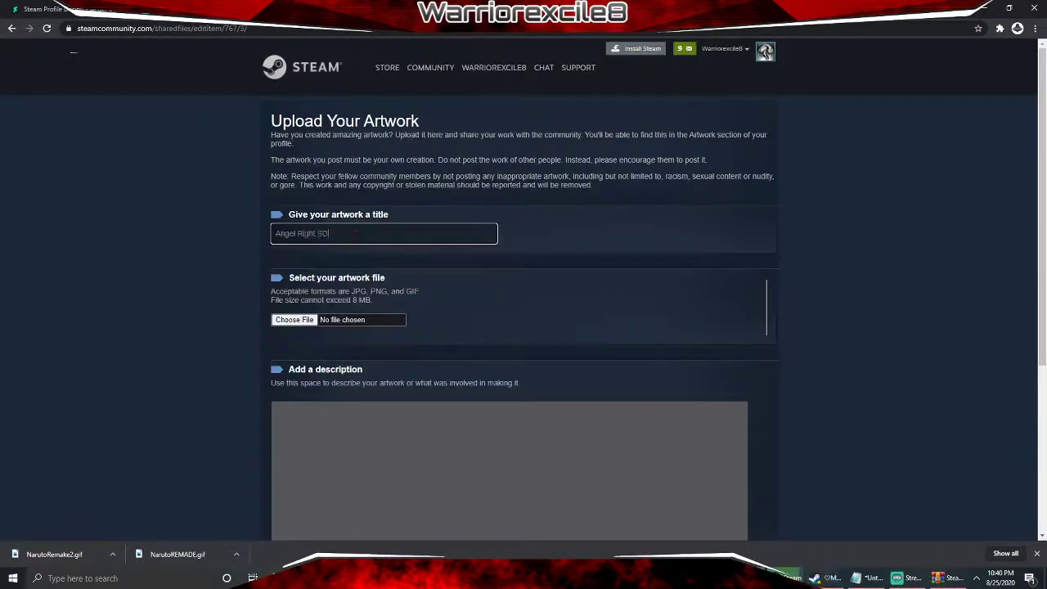
pyautogui.click(312, 320)
pyautogui.click(326, 101)
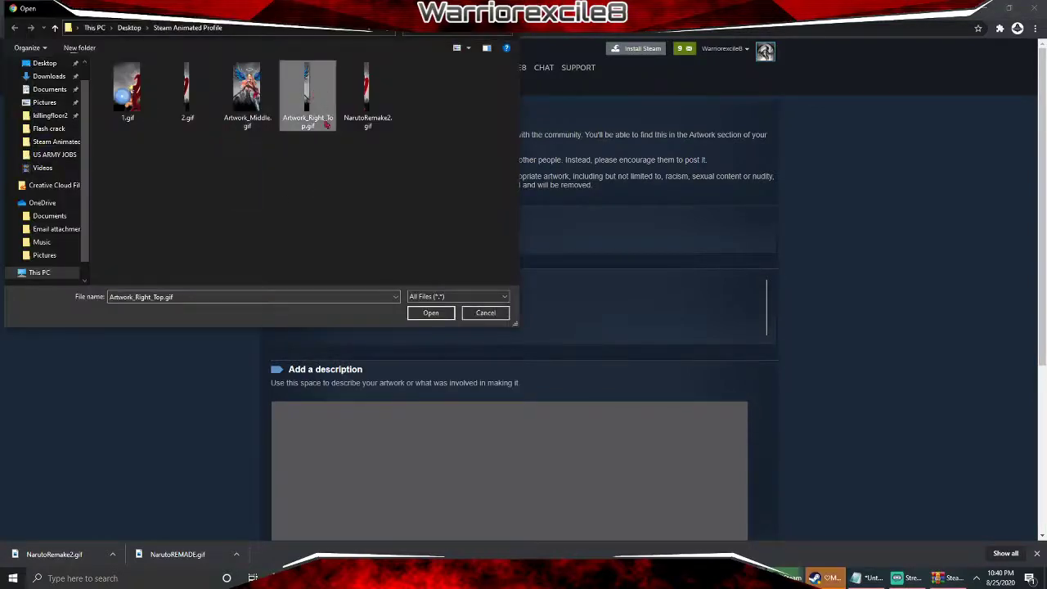
pyautogui.click(432, 313)
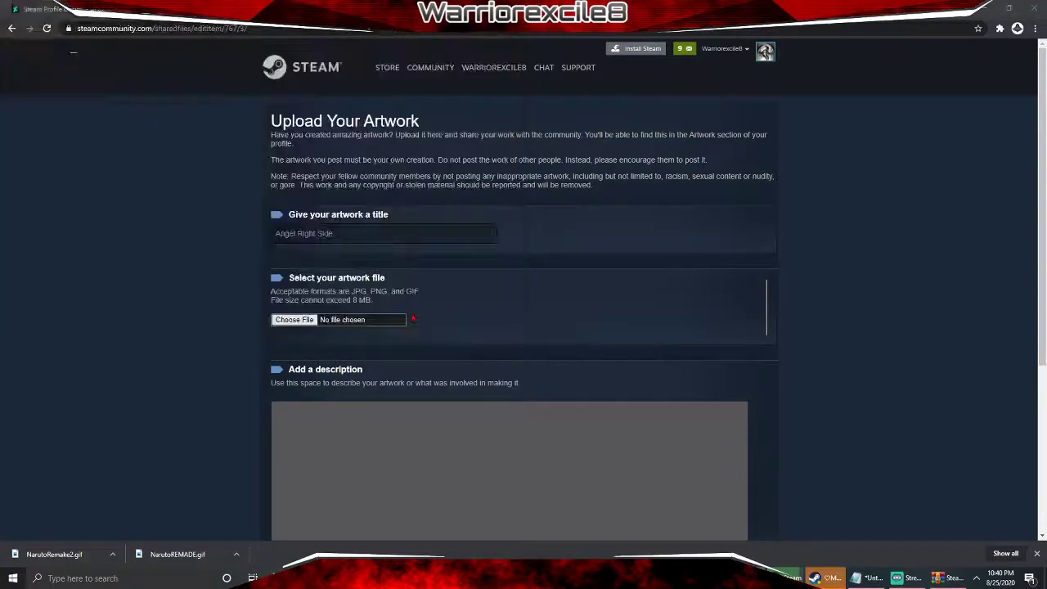
# - Set the image size to 1000 by 1 via the DevTools Console and save the upload
pyautogui.scroll(-3, 848, 388)
pyautogui.rightClick(868, 356)
pyautogui.click(891, 480)
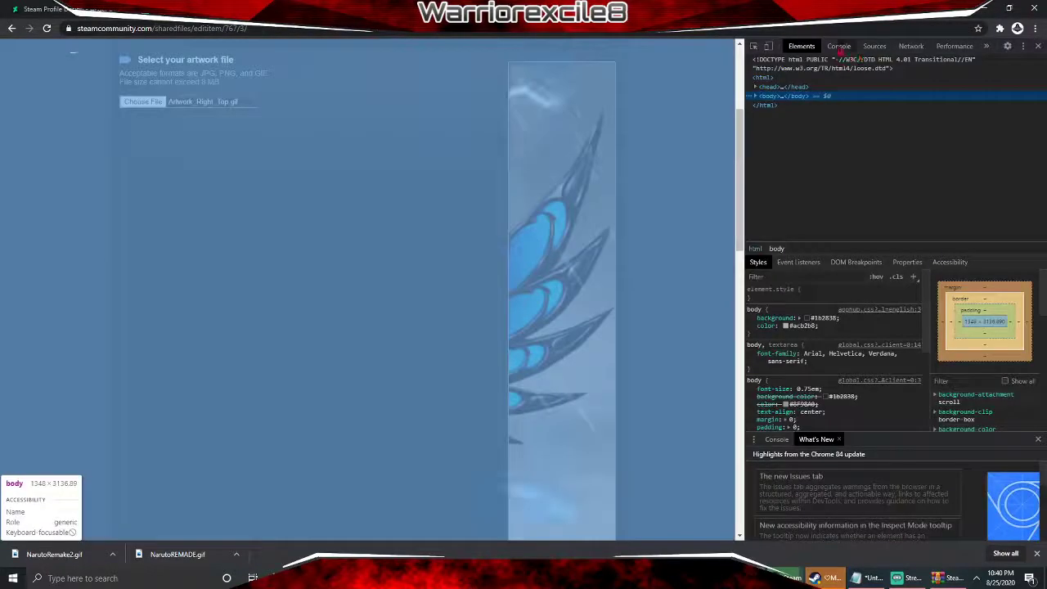
pyautogui.click(839, 45)
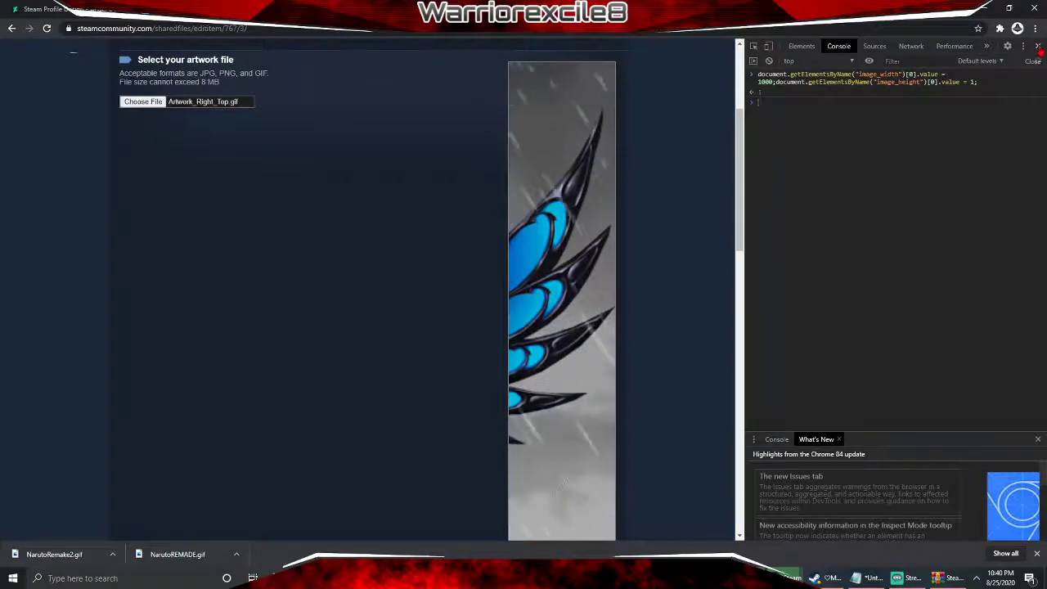
pyautogui.click(1037, 47)
pyautogui.scroll(-10, 354, 396)
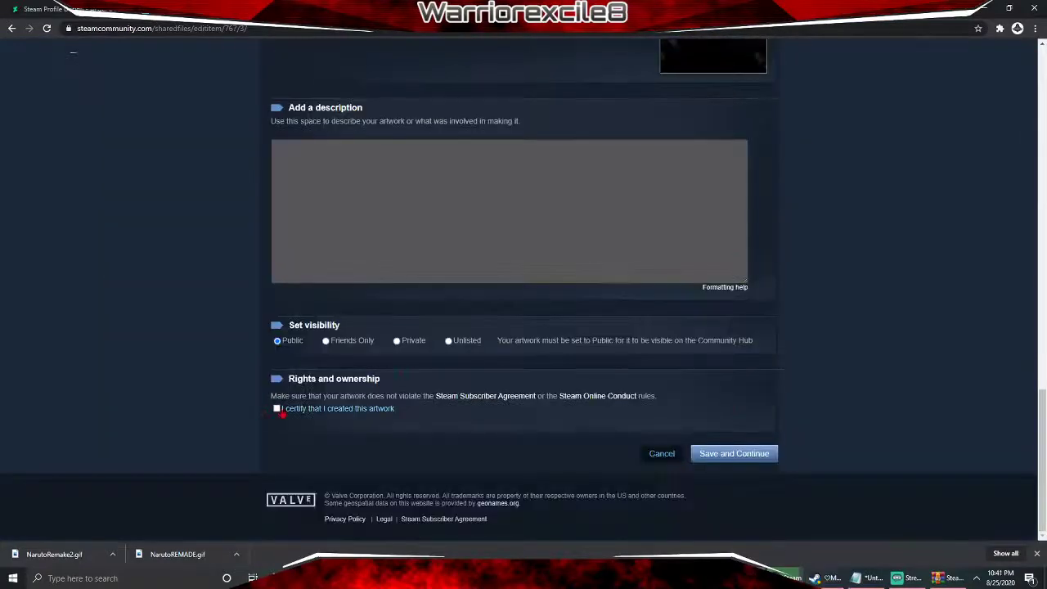
pyautogui.click(751, 455)
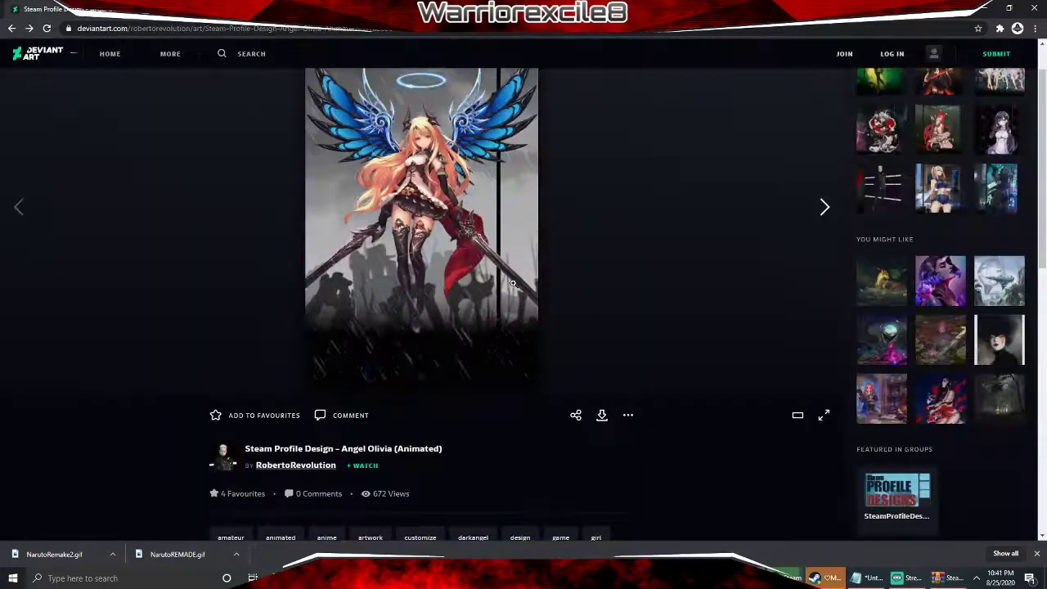
pyautogui.scroll(1, 324, 184)
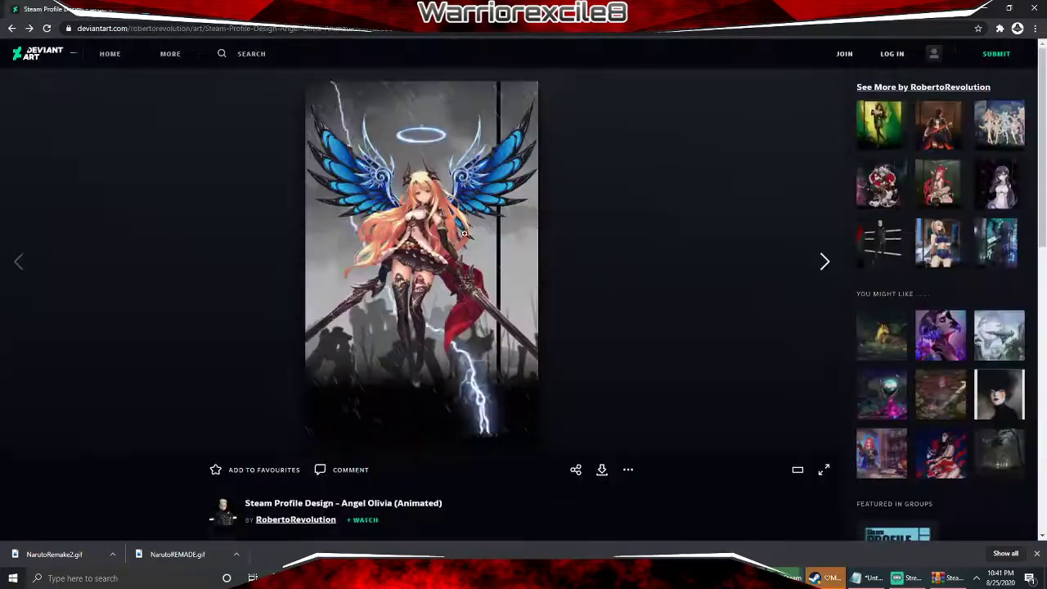
pyautogui.scroll(-5, 403, 189)
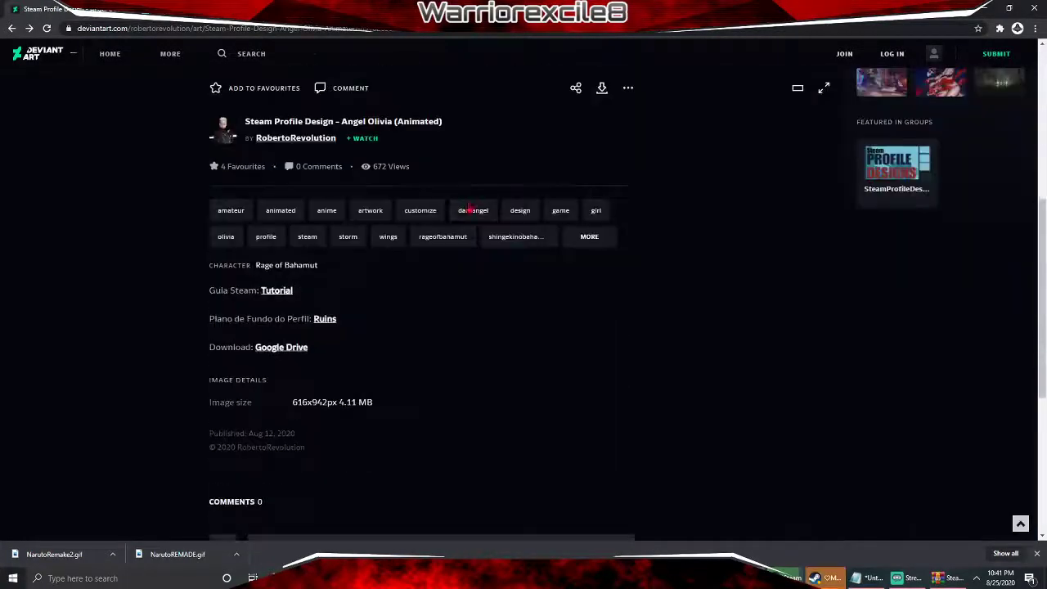
pyautogui.scroll(-3, 344, 192)
pyautogui.scroll(7, 343, 192)
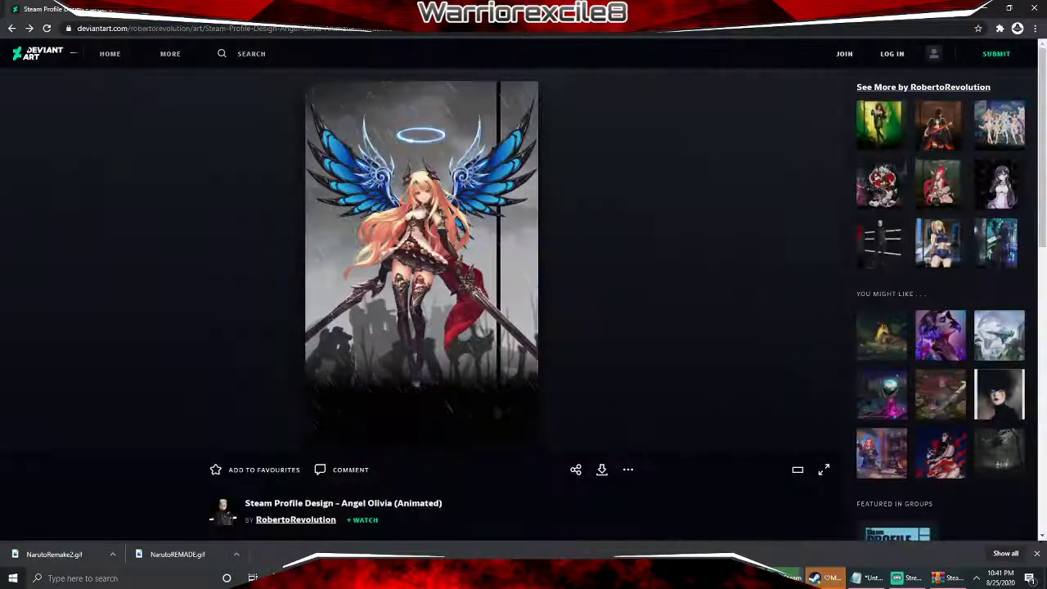
pyautogui.scroll(-6, 527, 183)
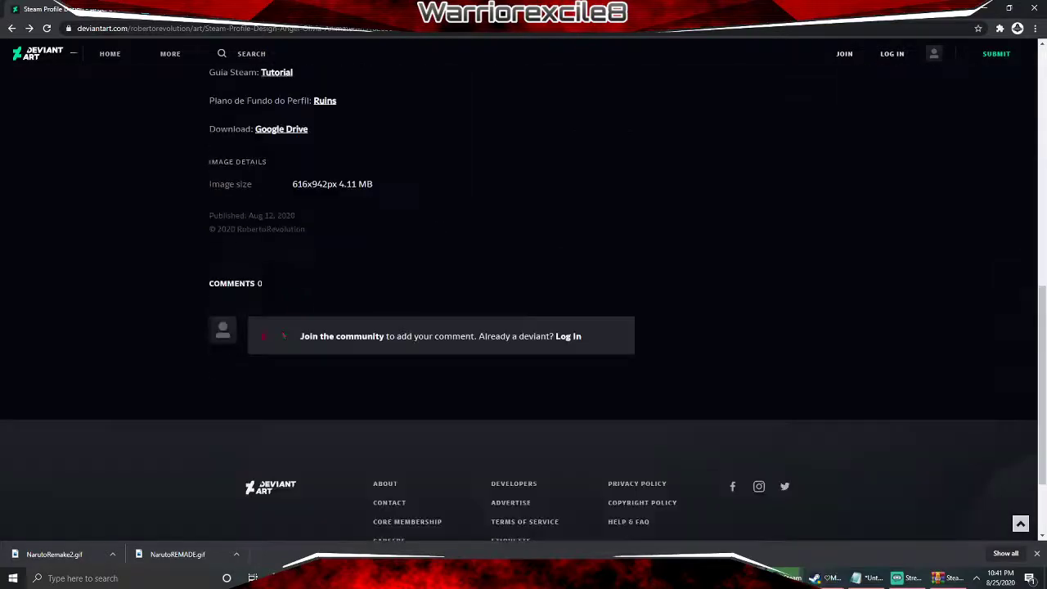
pyautogui.scroll(6, 527, 184)
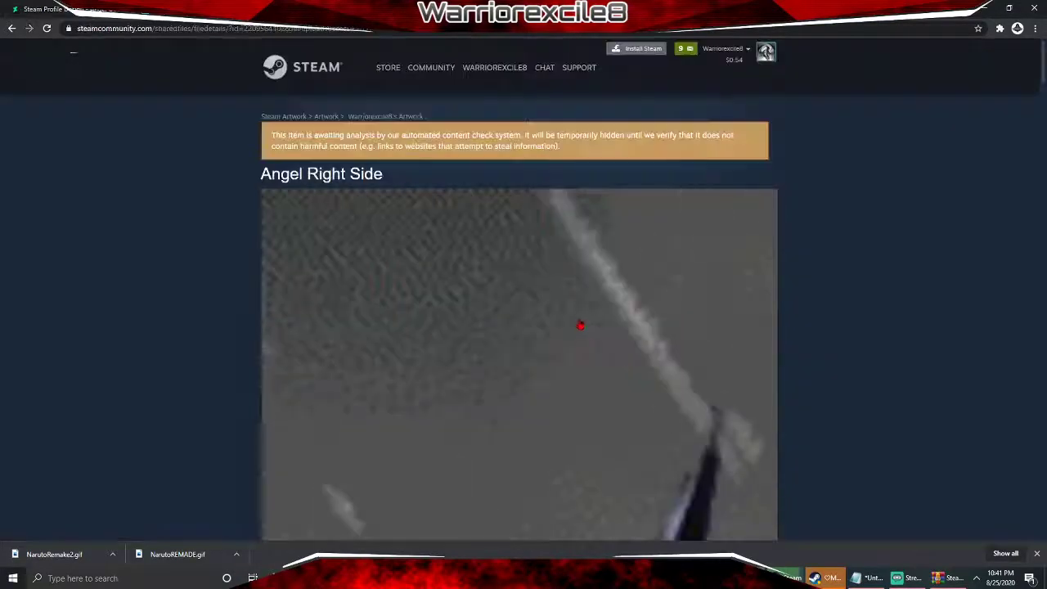
# - Go to the profile page and open Edit Profile
pyautogui.scroll(-10, 581, 322)
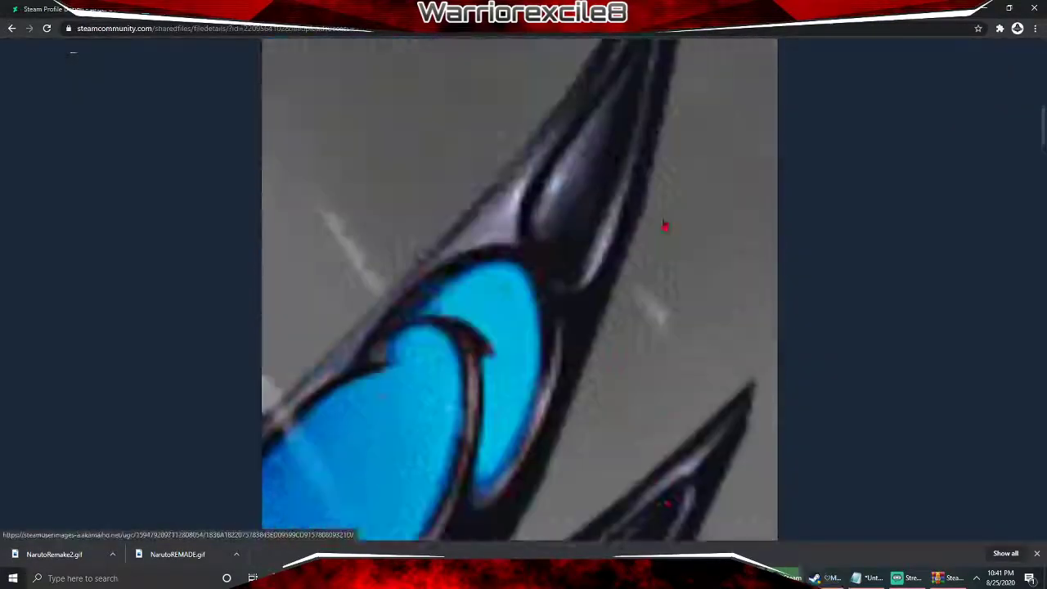
pyautogui.scroll(10, 665, 226)
pyautogui.moveTo(495, 67)
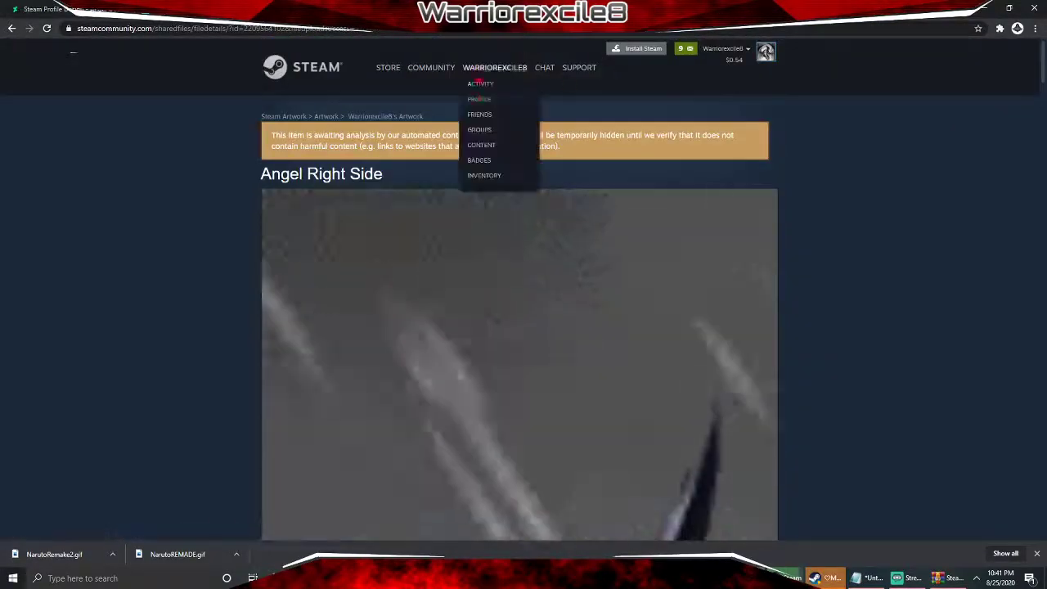
pyautogui.click(480, 105)
pyautogui.click(647, 194)
# - Pick the angel thumbnail for the Artwork Showcase slot and save the changes
pyautogui.click(286, 338)
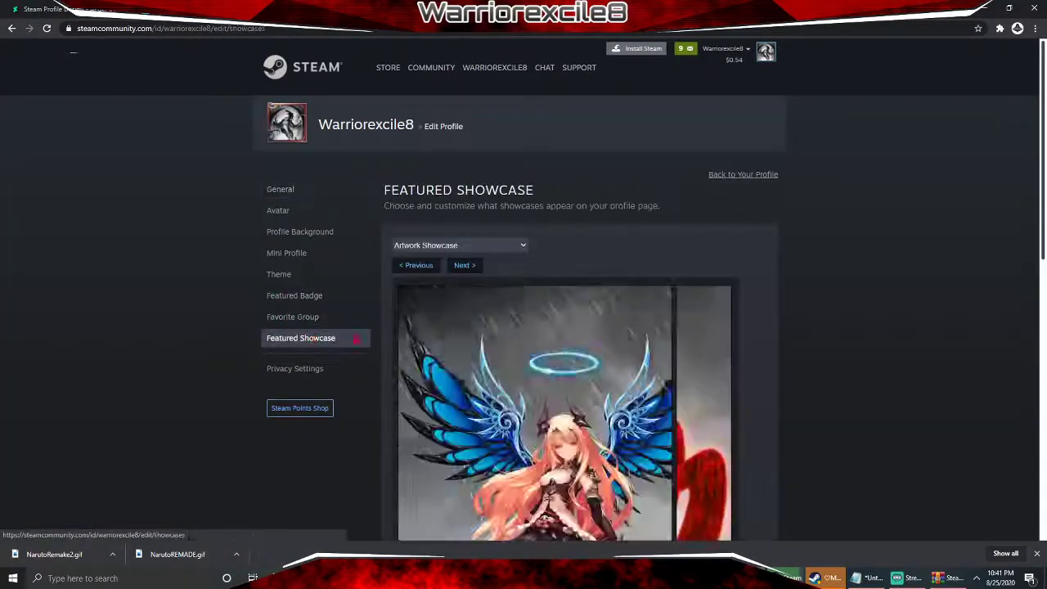
pyautogui.click(703, 292)
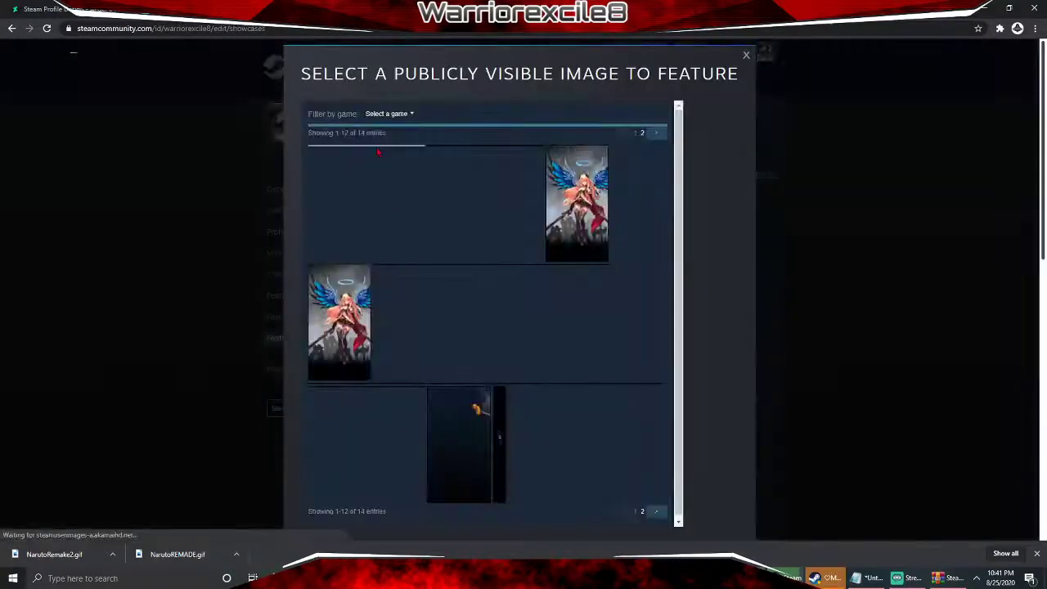
pyautogui.click(378, 153)
pyautogui.scroll(-8, 720, 393)
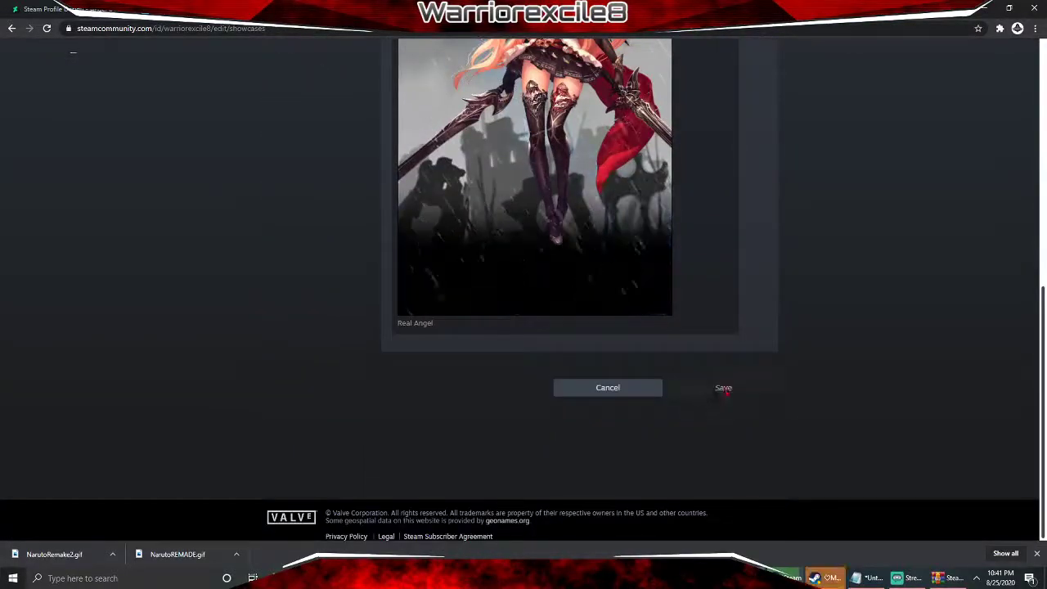
pyautogui.click(725, 389)
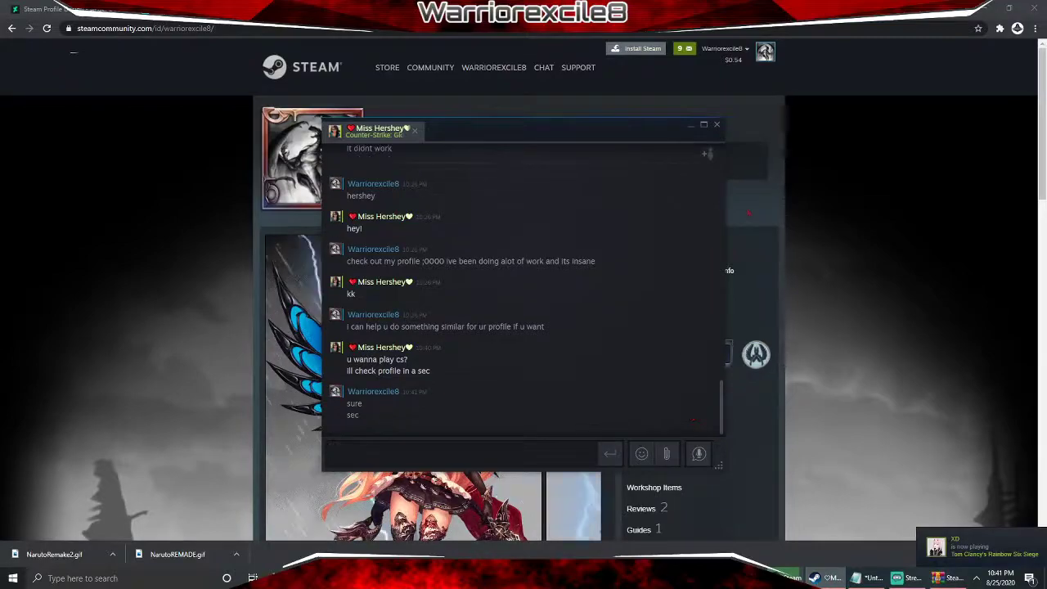
# - Close the chat window and review the profile's animated angel showcase
pyautogui.hotkey('alt', 'Tab')
pyautogui.scroll(-4, 434, 327)
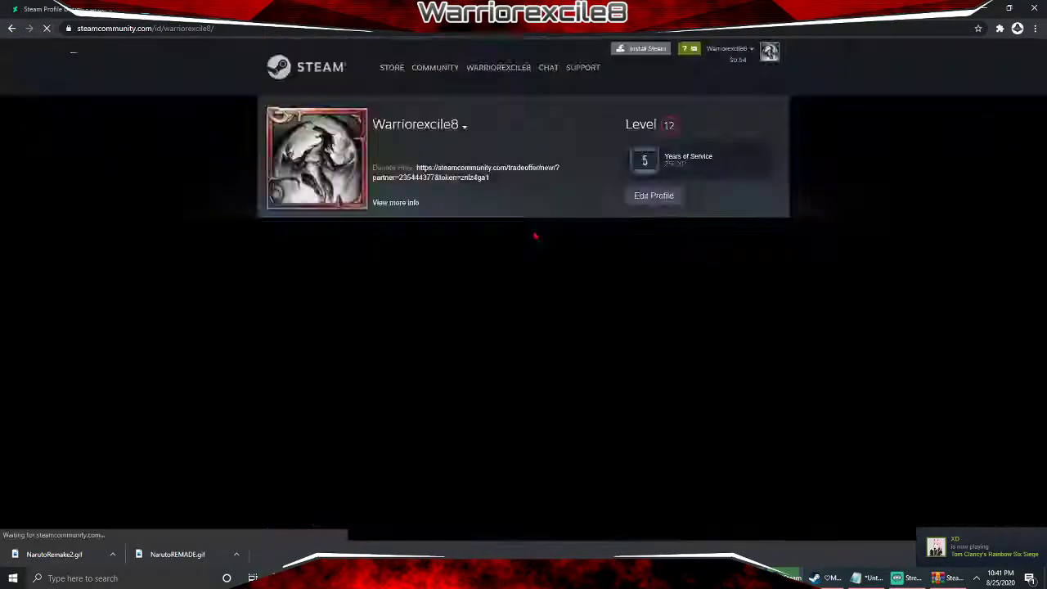
pyautogui.scroll(3, 434, 327)
pyautogui.scroll(1, 509, 306)
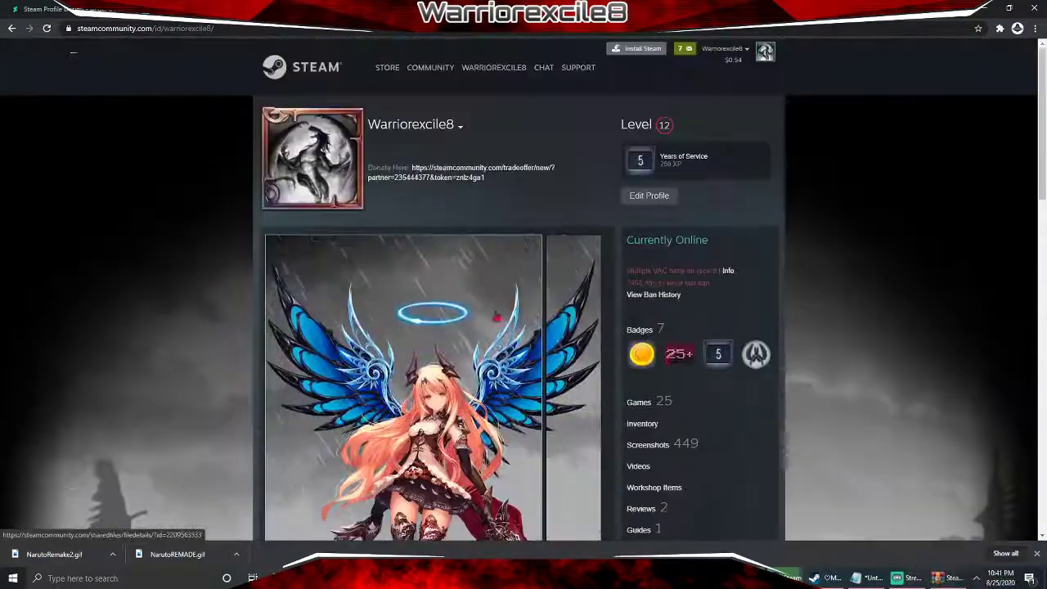
pyautogui.scroll(-2, 434, 327)
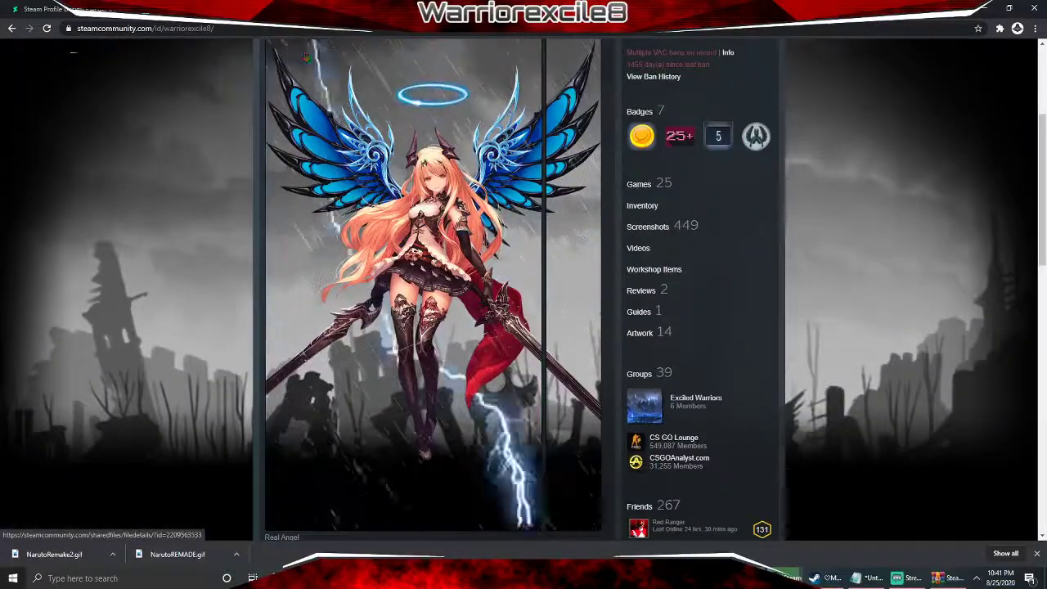
pyautogui.scroll(3, 434, 245)
pyautogui.scroll(-3, 570, 328)
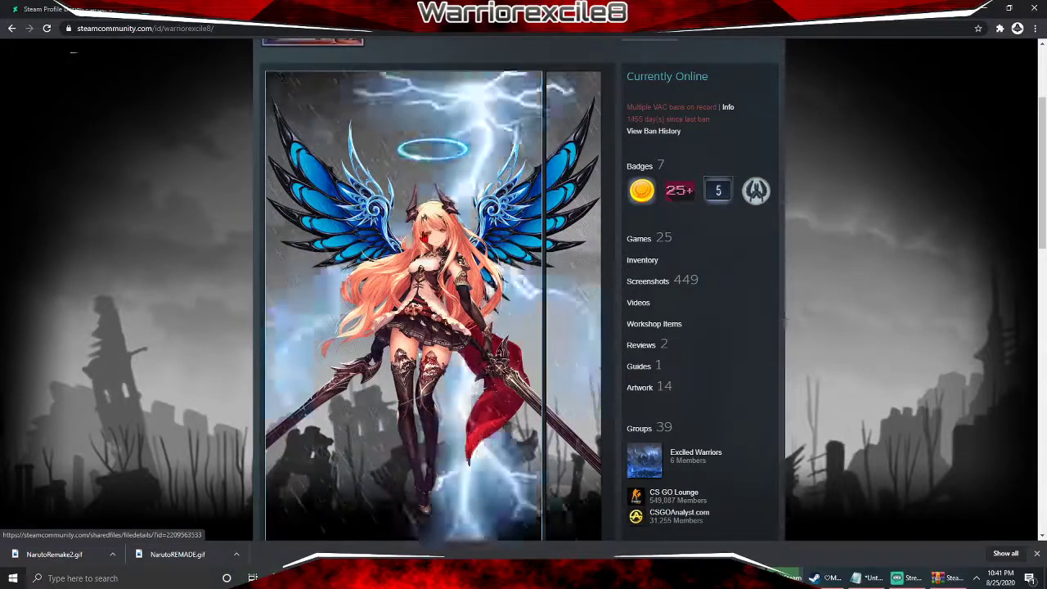
# - Finish checking the split showcase, then go back to the giphy.com home page
pyautogui.scroll(-3, 434, 327)
pyautogui.scroll(5, 434, 327)
pyautogui.scroll(-1, 433, 328)
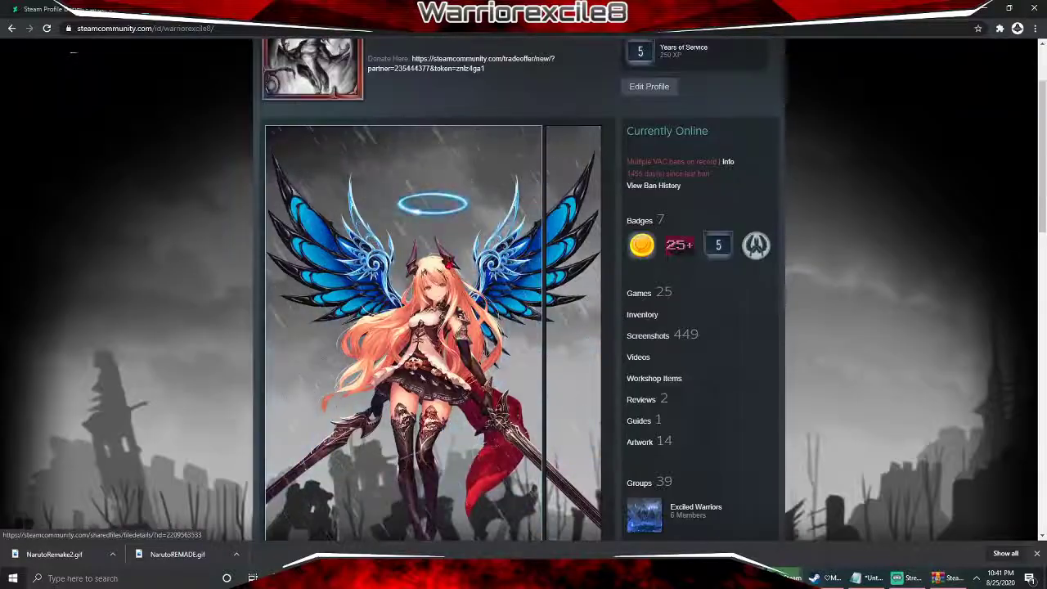
pyautogui.scroll(-3, 433, 328)
pyautogui.scroll(3, 508, 311)
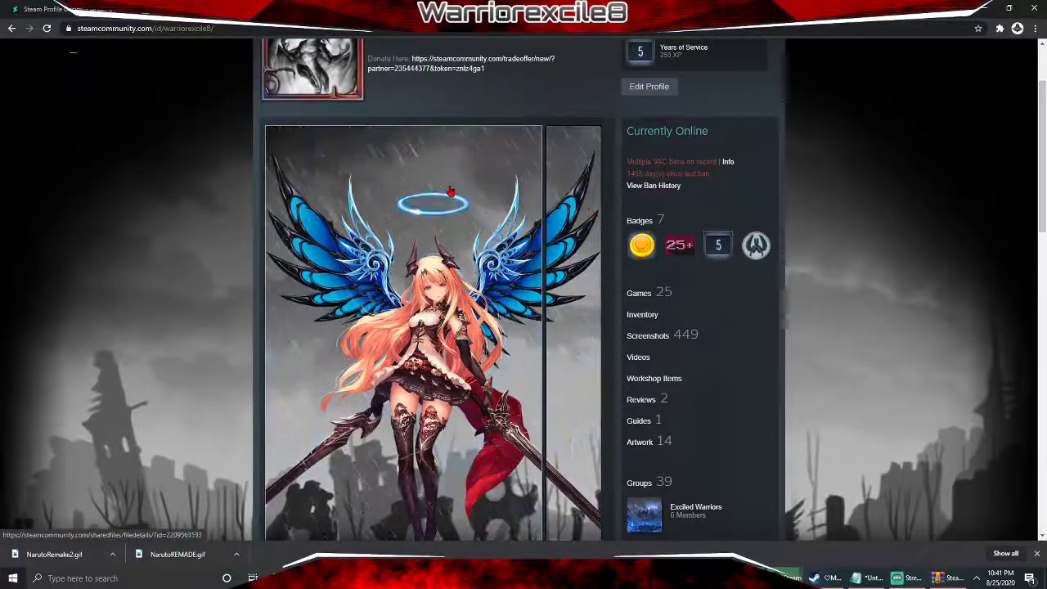
pyautogui.scroll(-1, 450, 192)
pyautogui.scroll(3, 450, 191)
pyautogui.hotkey('alt', 'Left')
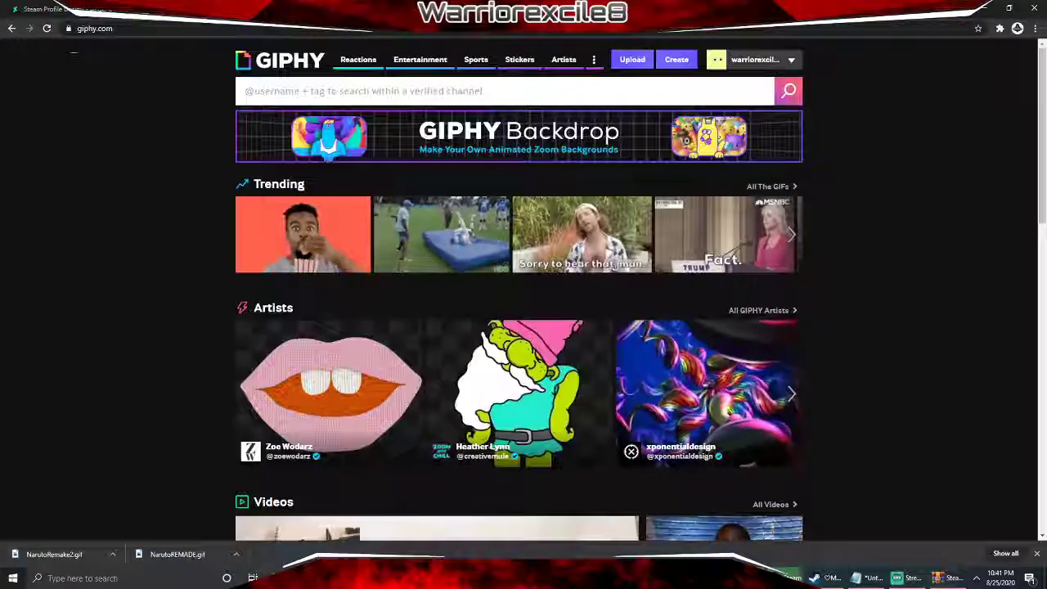